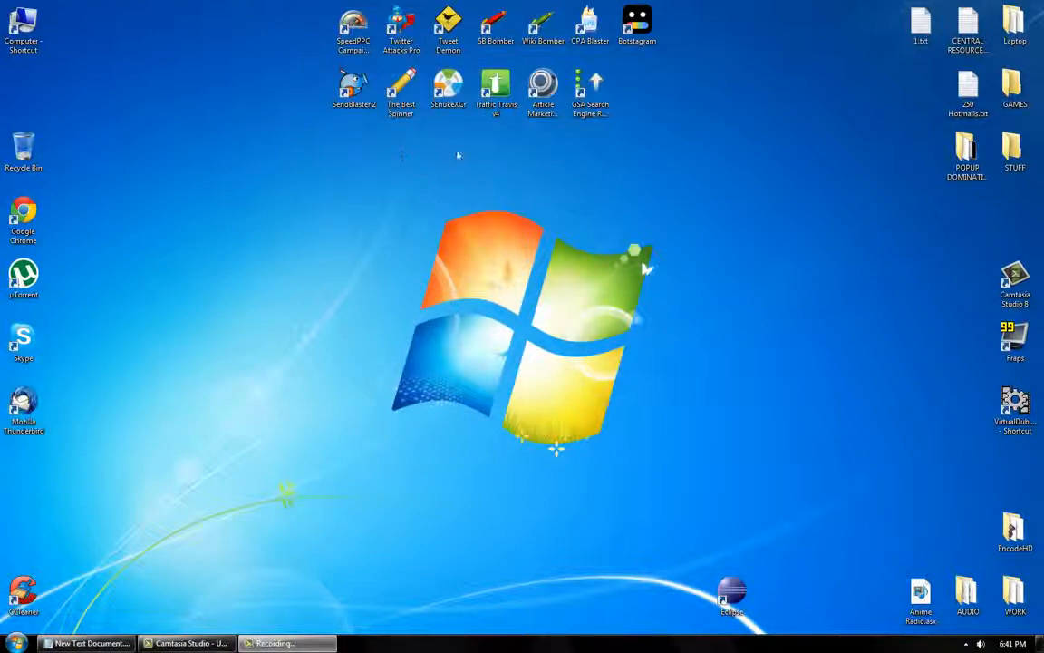
Step: Launch SEnuke XCr, allowing it through the Comodo security alert, and open its script Portal
double_click(456, 102)
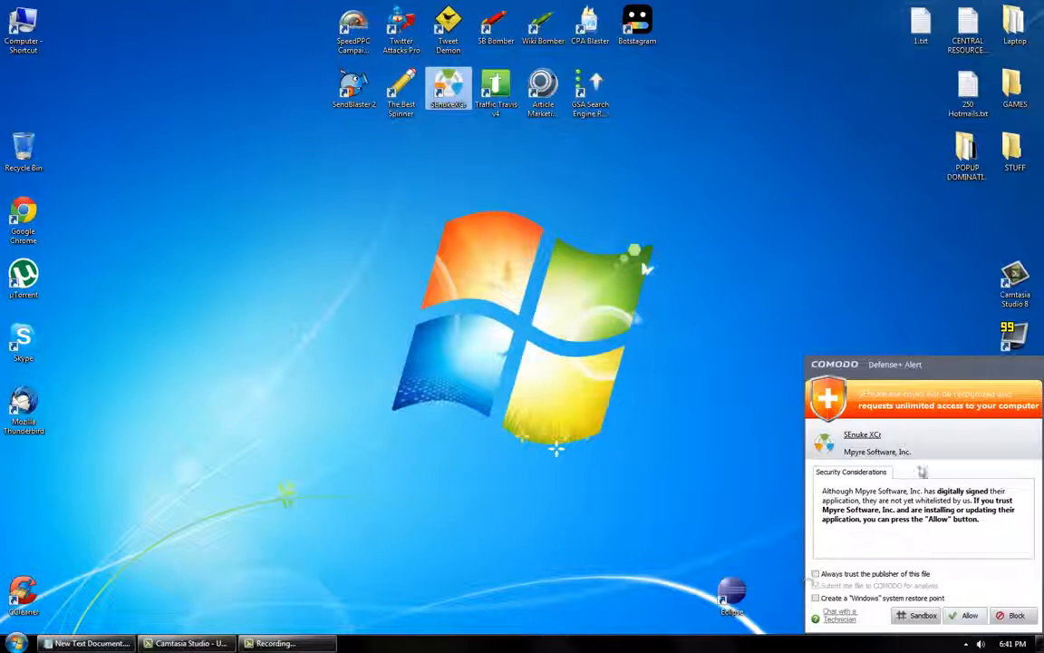
left_click(970, 616)
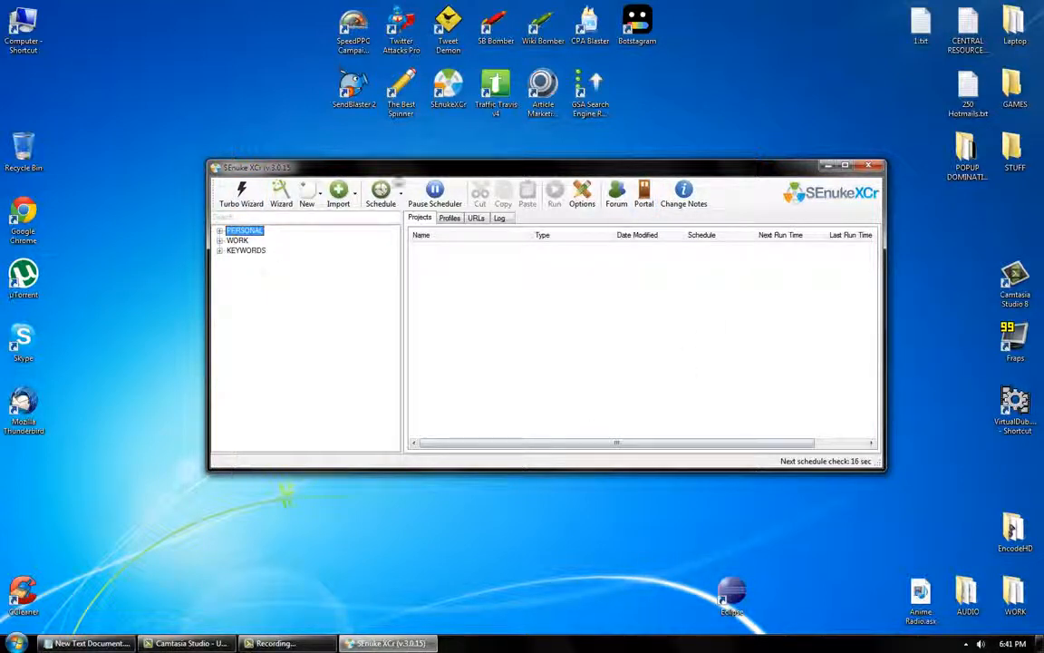
left_click(645, 192)
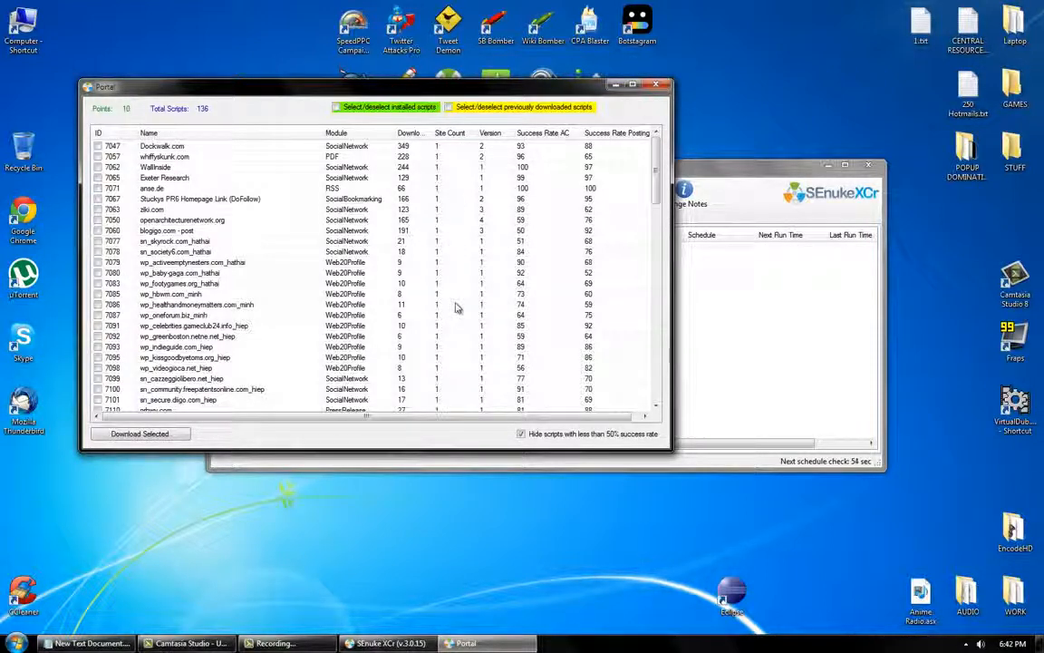
Step: Sort the Portal scripts by module and select ArticlesBase (C) ZontSEO.com, artipot.com, easyezinearticles.com, prhwy.com and anse.de
left_click(349, 136)
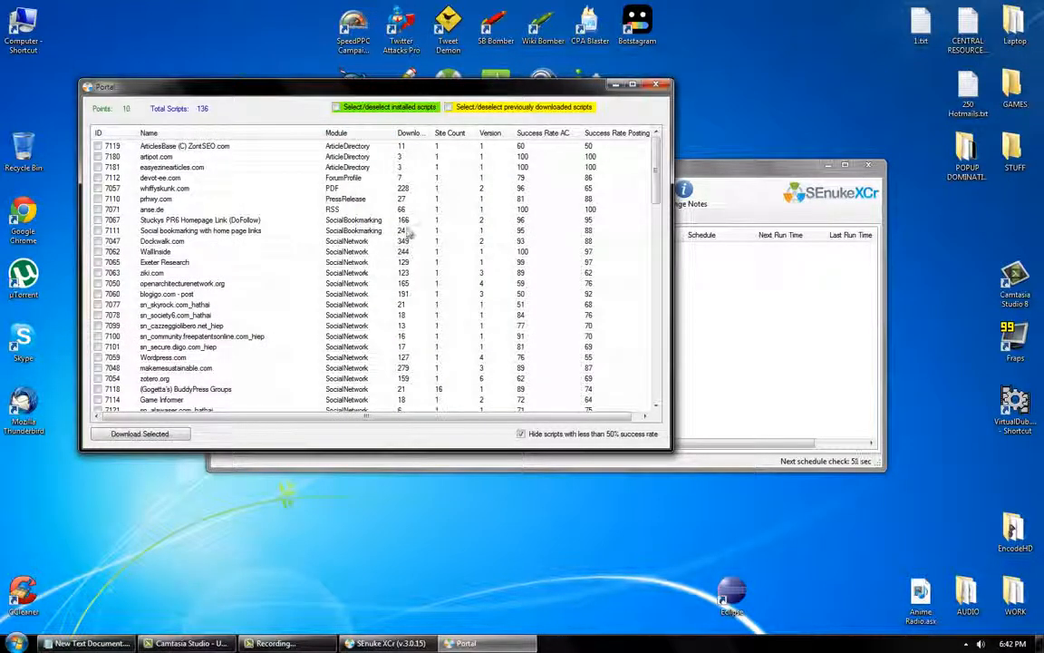
left_click(97, 209)
left_click(98, 200)
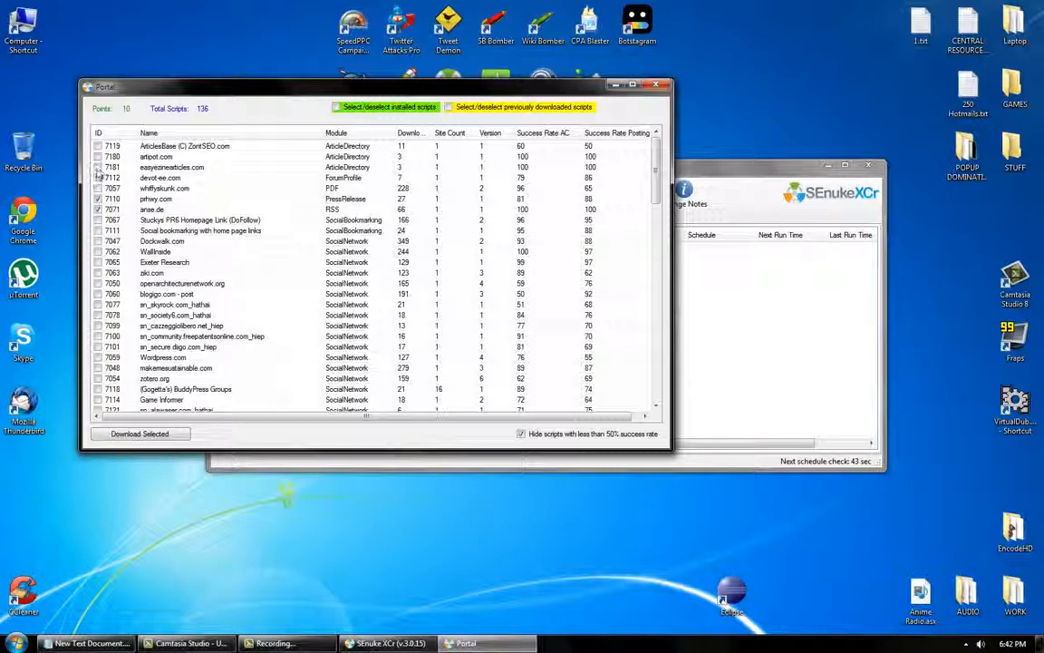
scroll(259, 282, "down", 7)
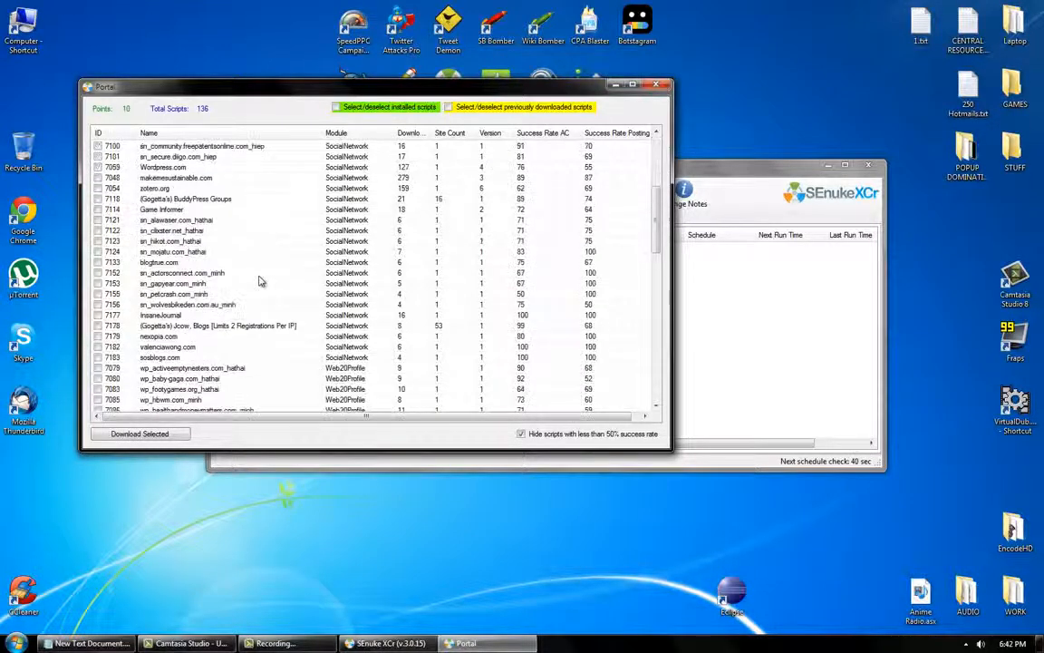
scroll(259, 282, "down", 2)
scroll(259, 282, "up", 2)
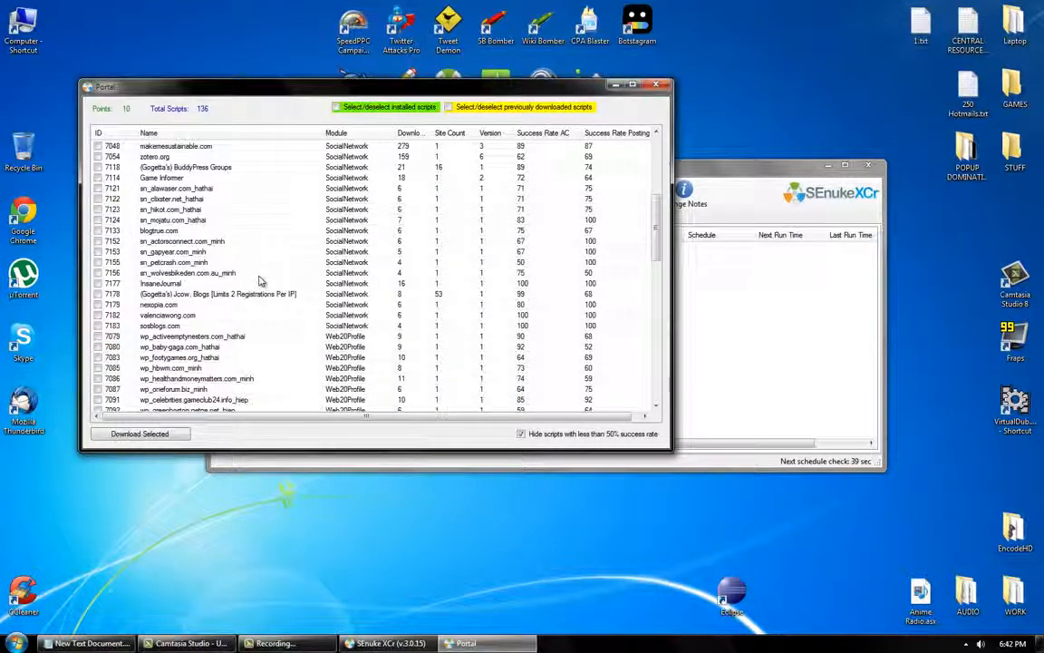
scroll(258, 282, "down", 3)
scroll(302, 301, "down", 6)
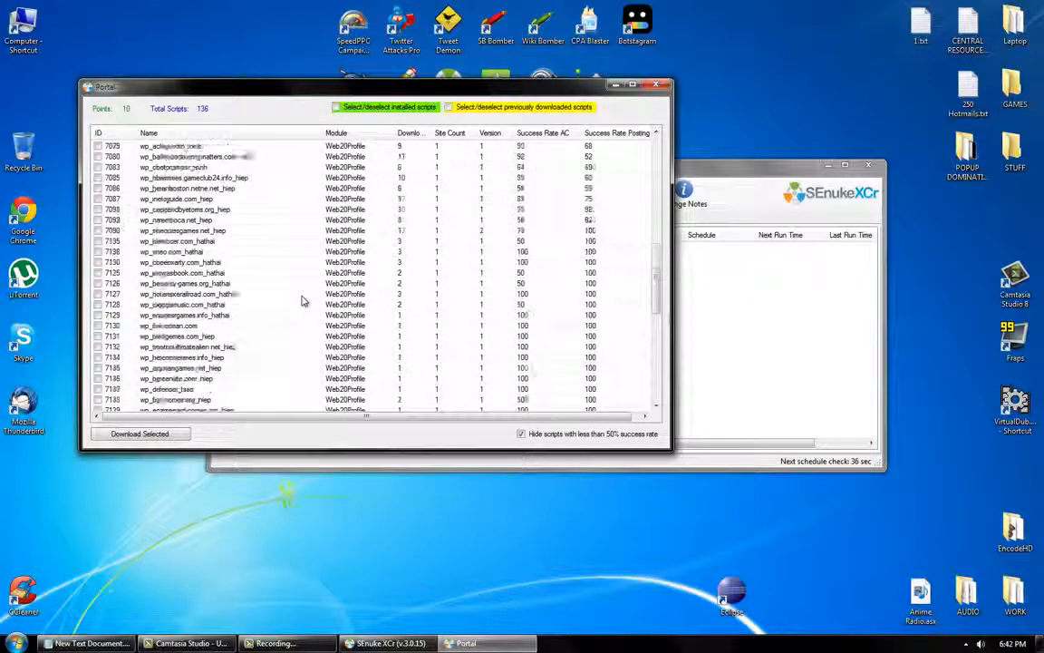
scroll(303, 301, "up", 16)
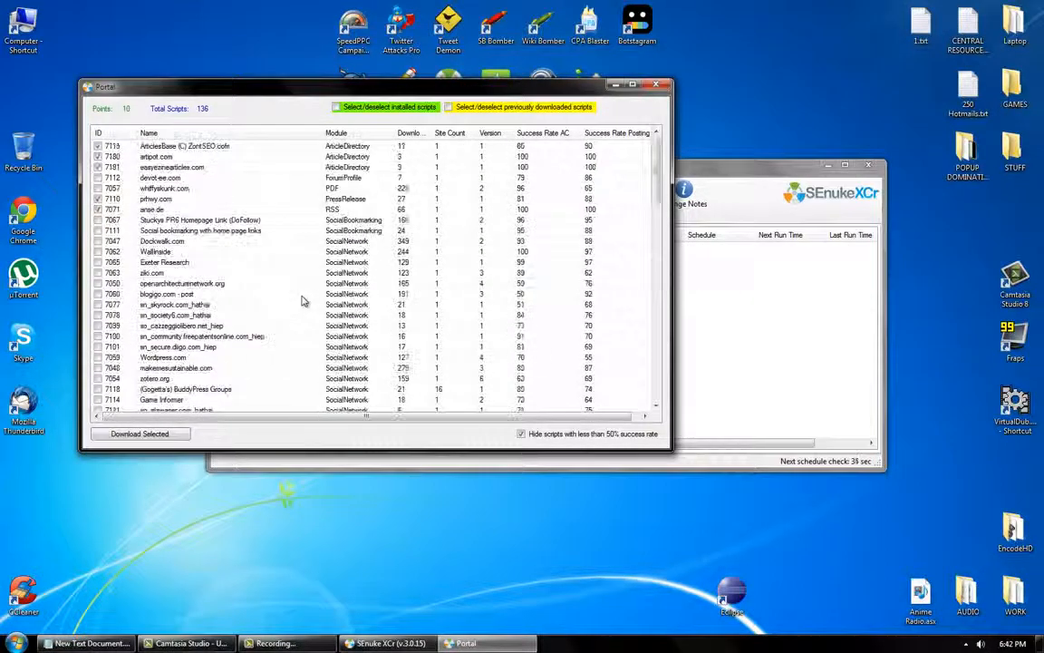
Step: Download the five selected scripts and close the Portal
left_click(140, 433)
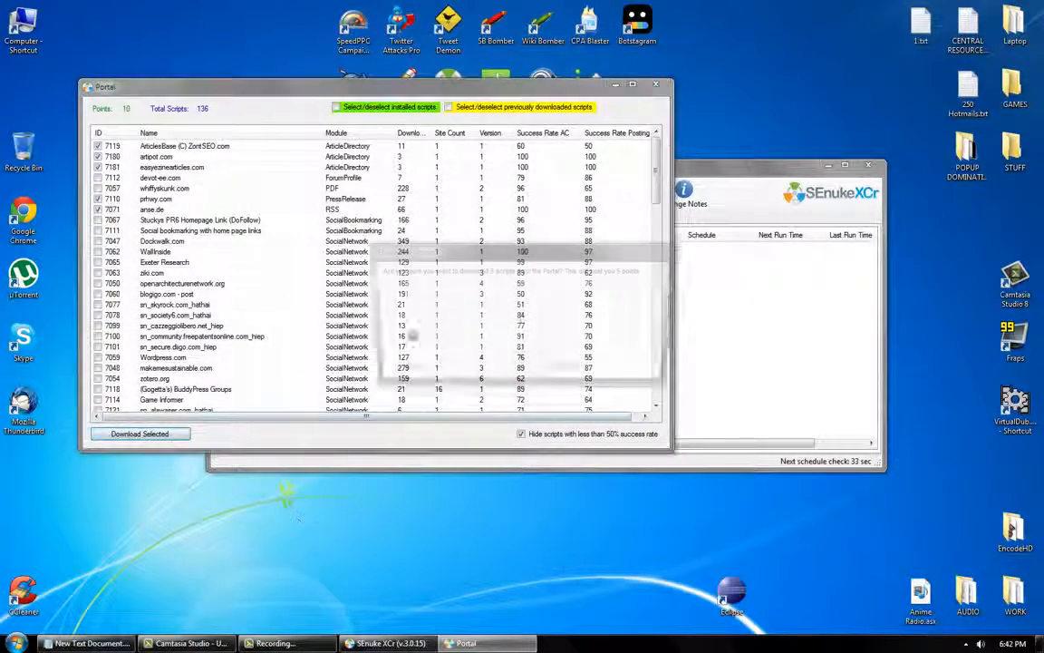
left_click(520, 371)
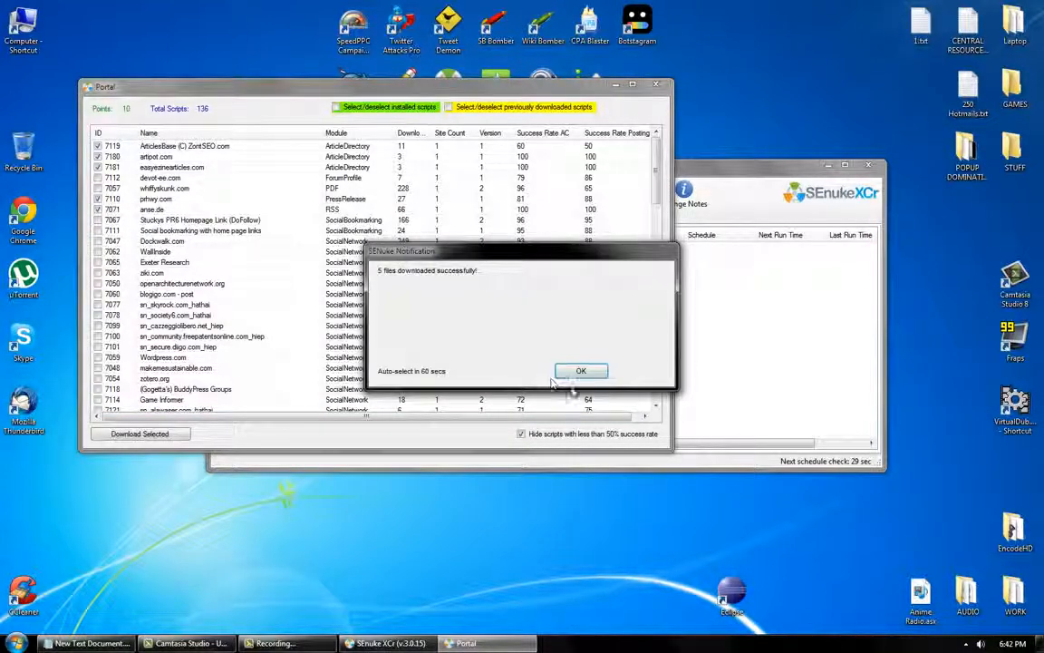
left_click(581, 371)
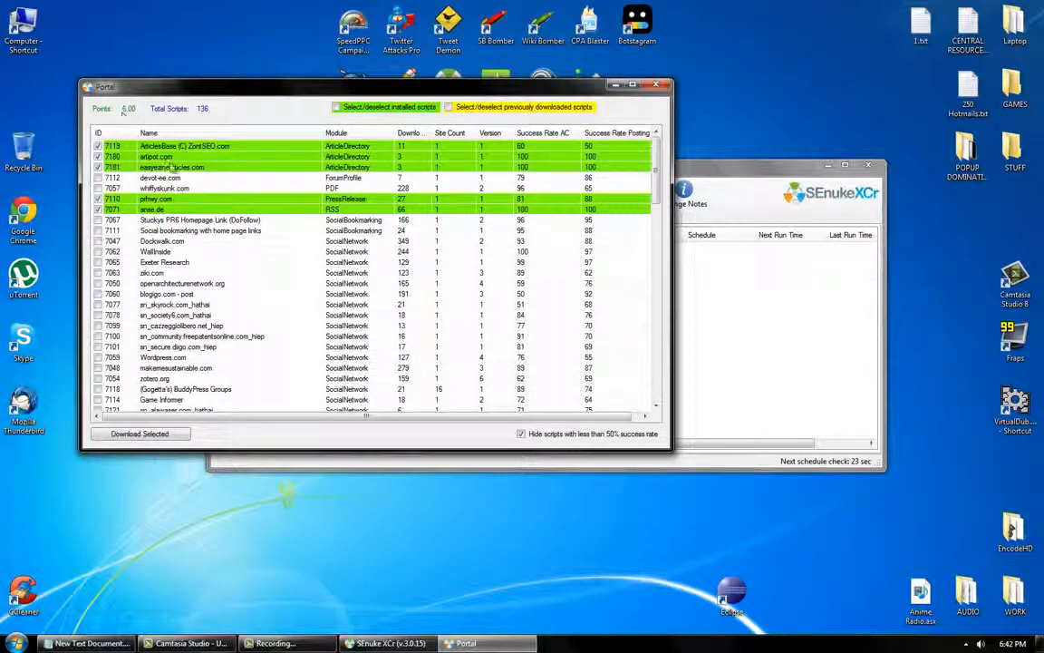
left_click(656, 85)
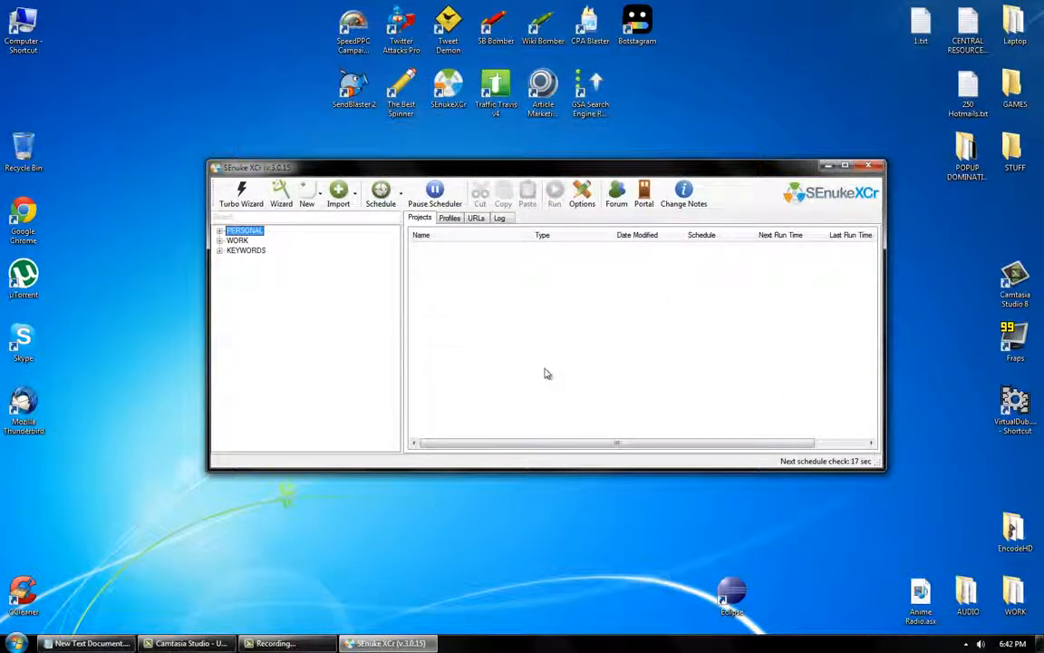
Step: Examine the Turbo Wizard's keyword, tag and low/high quality content settings, and close the wizard without creating a campaign
left_click(240, 194)
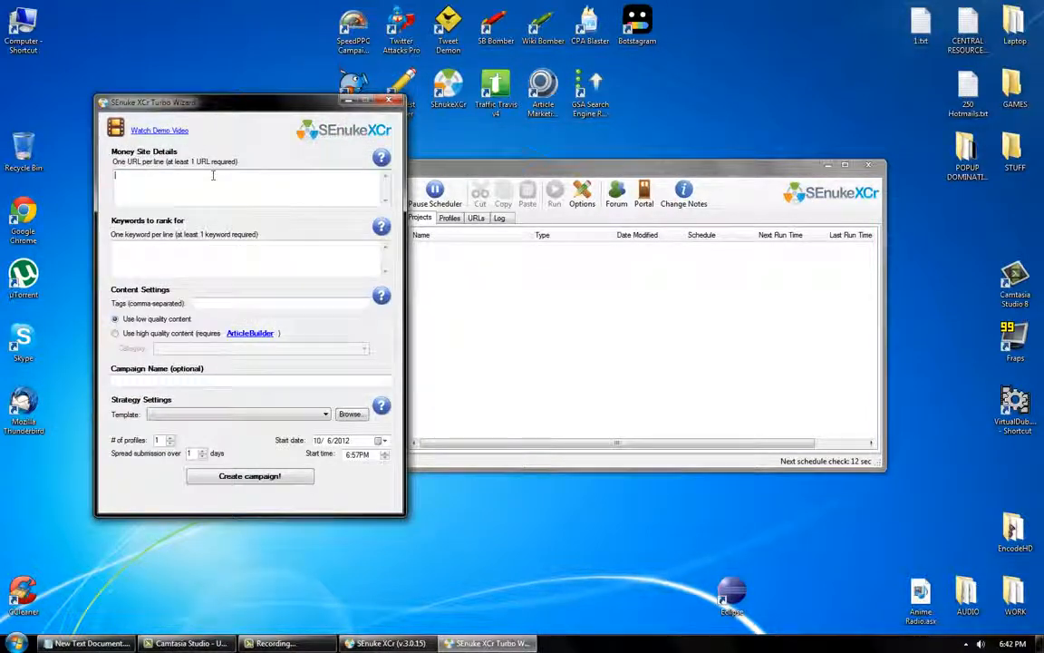
left_click(227, 272)
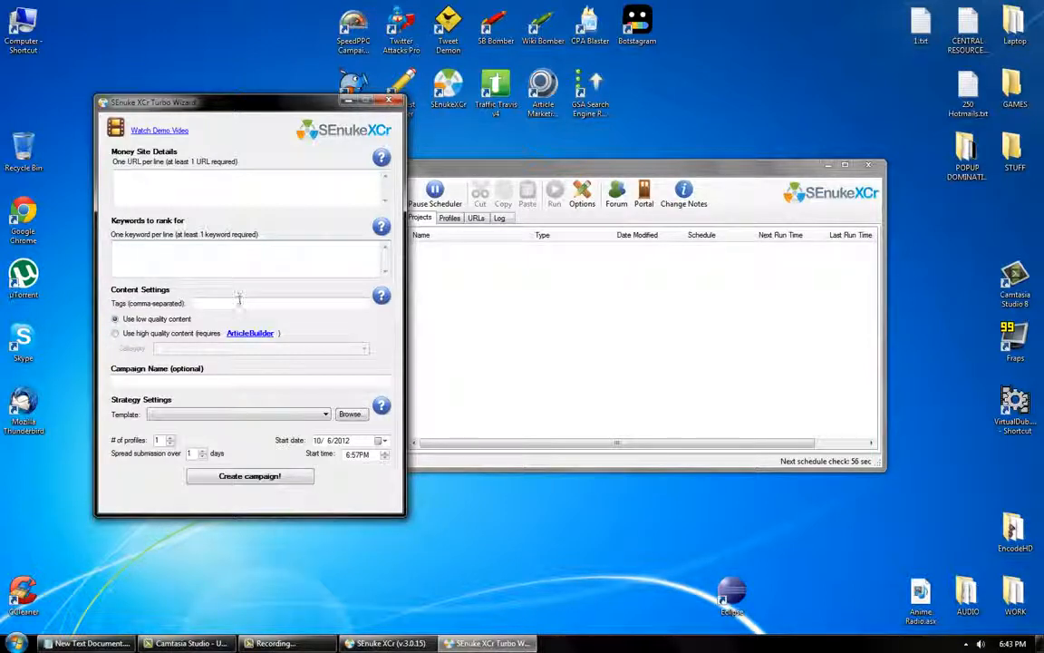
left_click(241, 305)
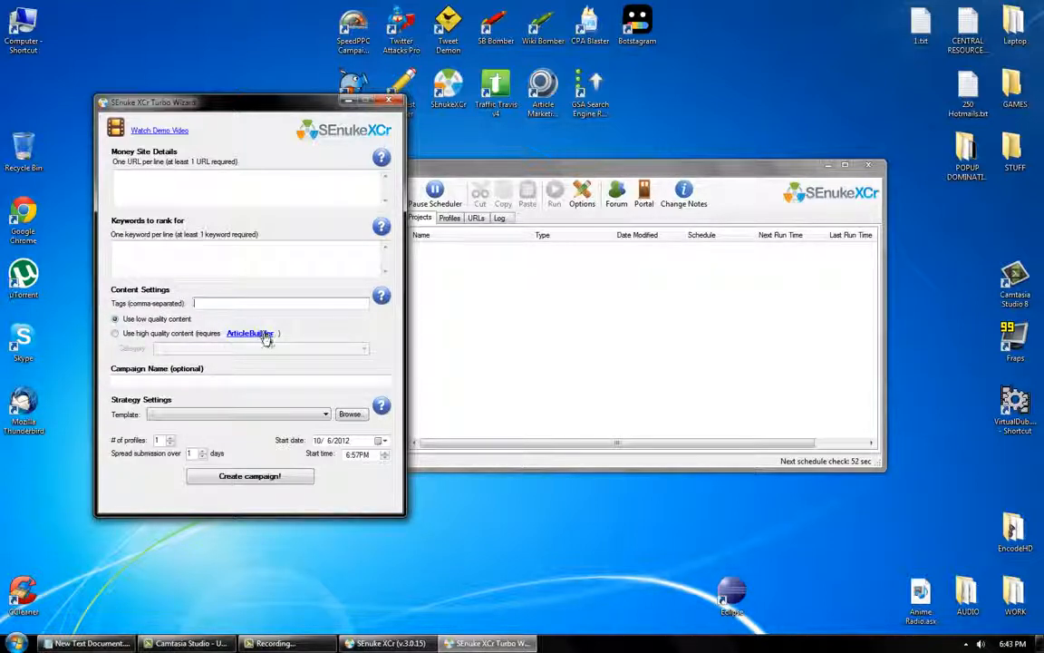
left_click(186, 335)
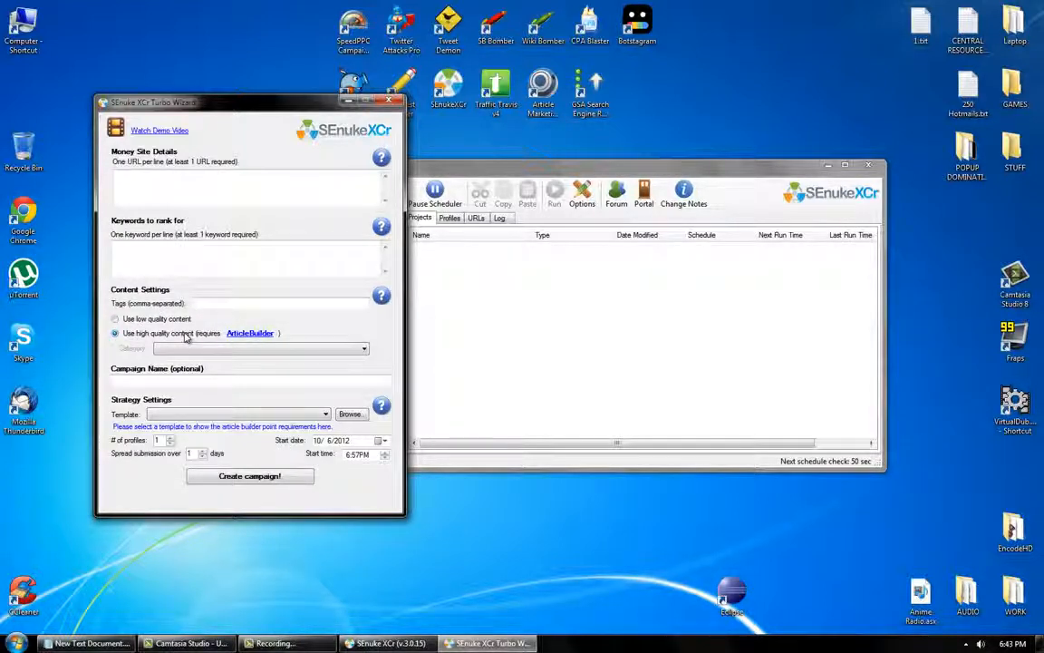
left_click(182, 320)
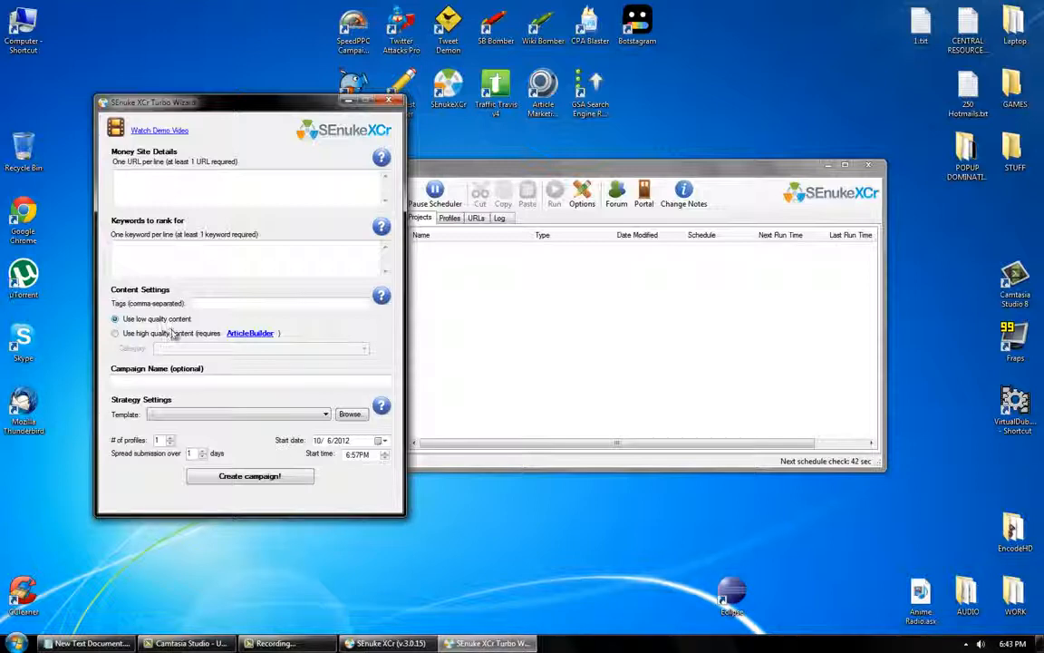
left_click(391, 101)
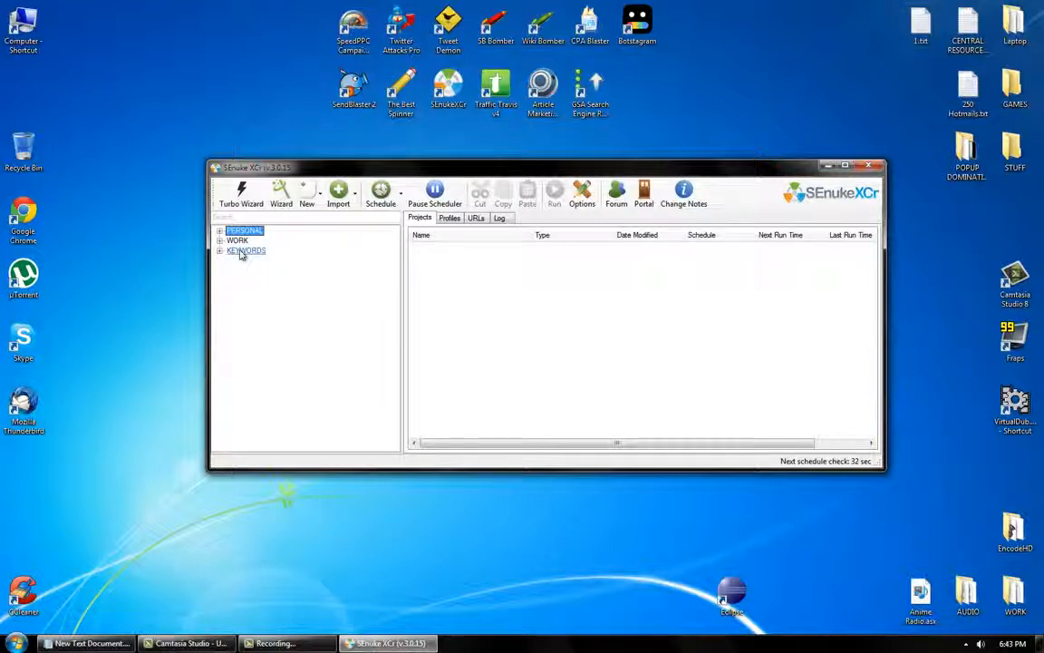
Step: Create a root campaign named YOUTUBE
left_click(304, 203)
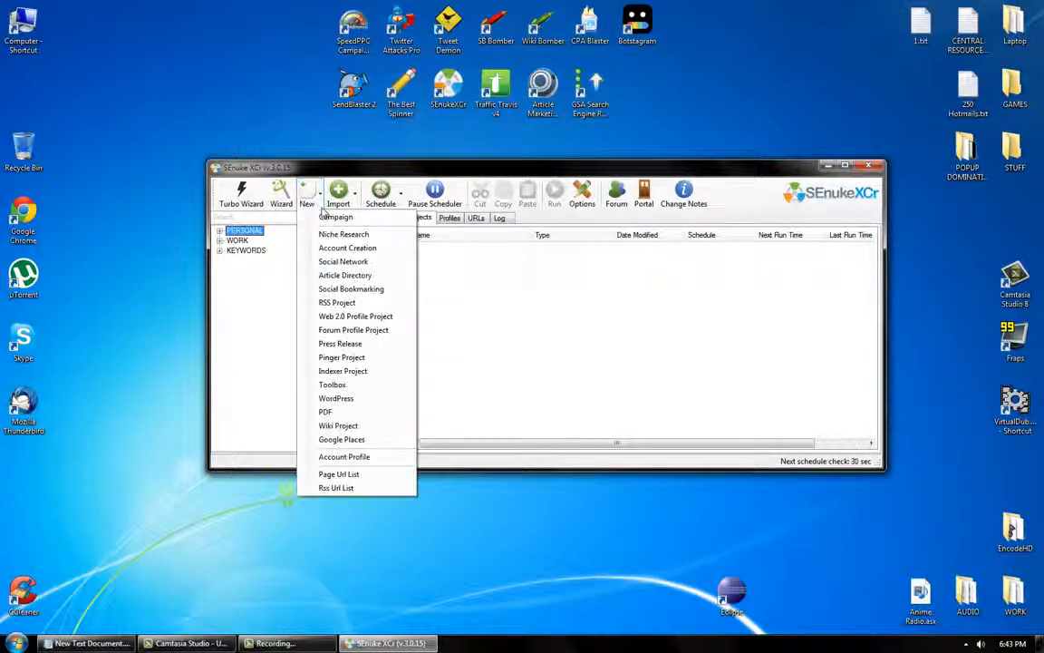
left_click(327, 217)
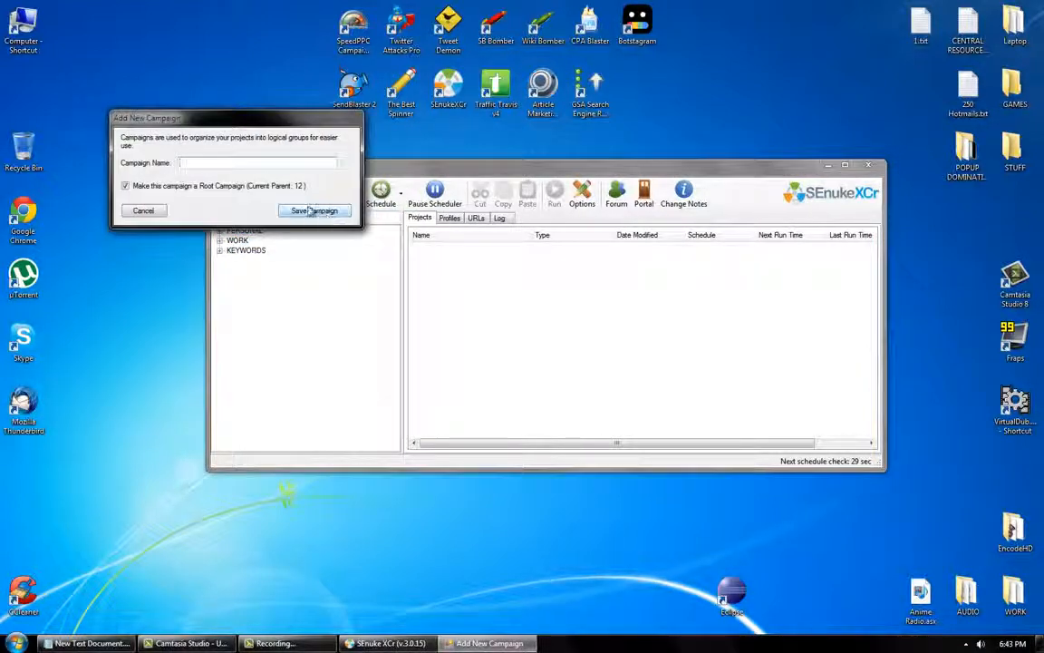
type("YOUTUBE")
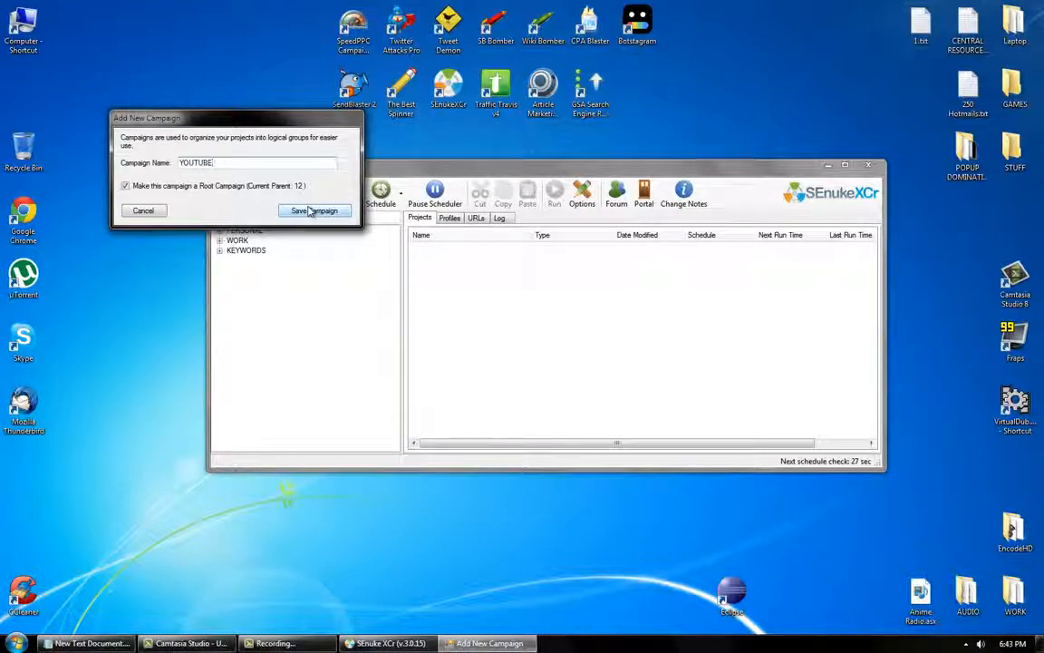
left_click(331, 211)
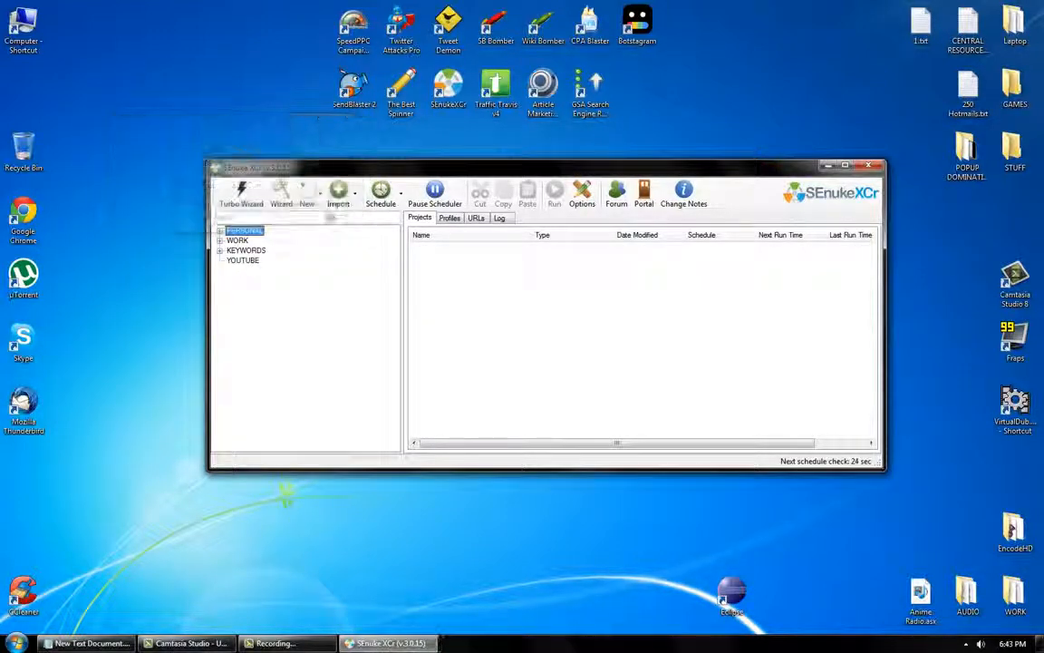
Step: Create a campaign named 2012 and nest it under the YOUTUBE campaign
left_click(242, 261)
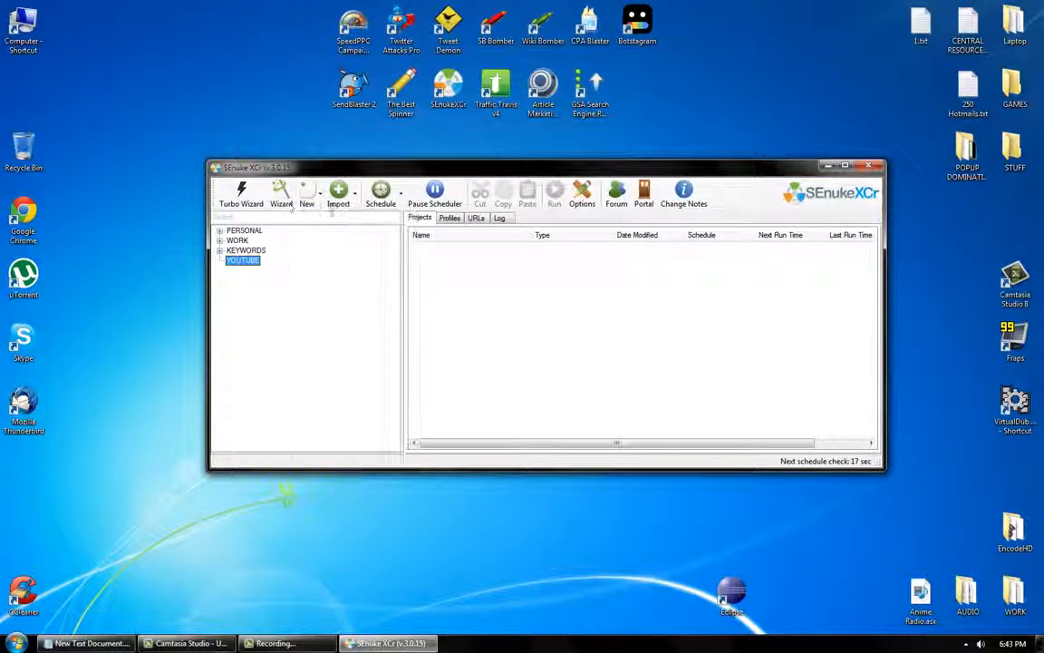
left_click(309, 194)
left_click(332, 219)
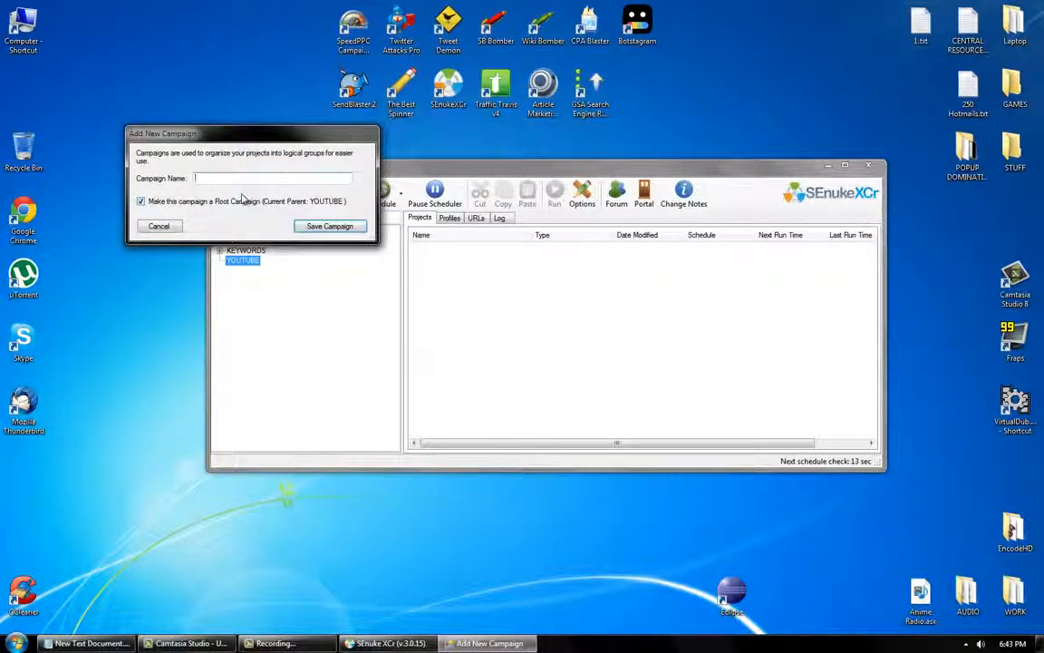
type("asdf")
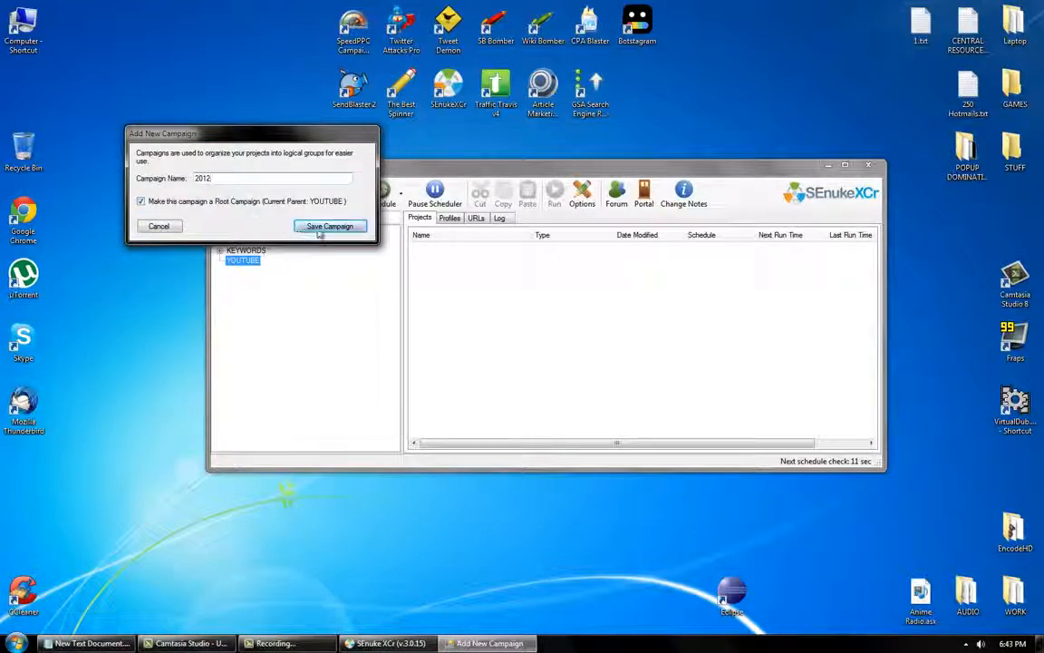
left_click(327, 226)
left_click_drag(233, 271, 254, 261)
left_click(218, 260)
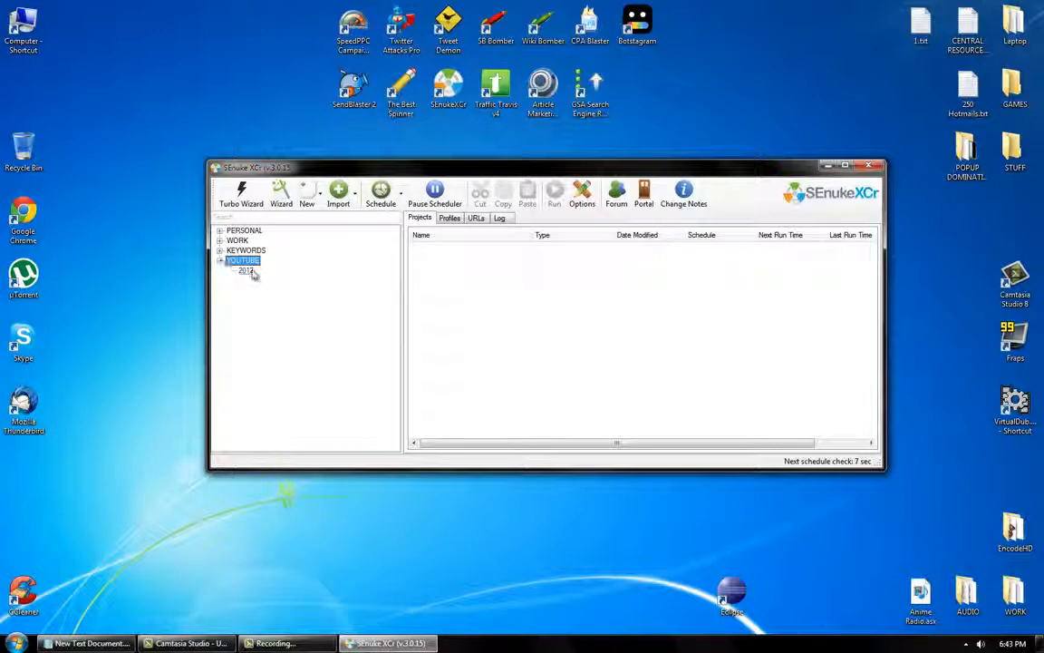
Step: Create a non-root campaign named 10 under the 2012 campaign
left_click(247, 271)
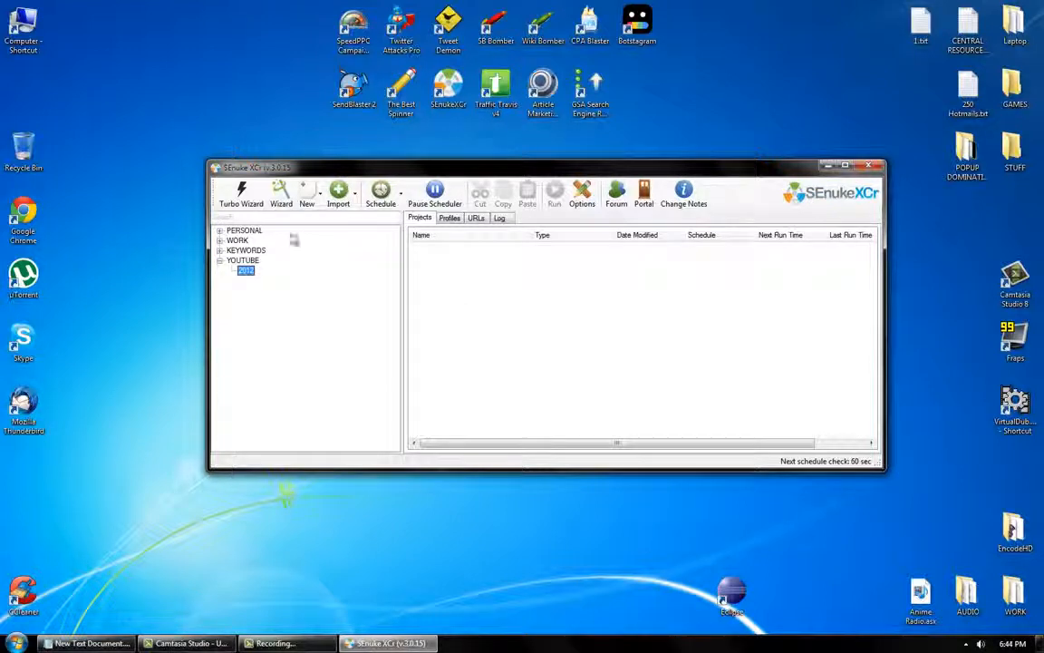
left_click(307, 193)
left_click(324, 219)
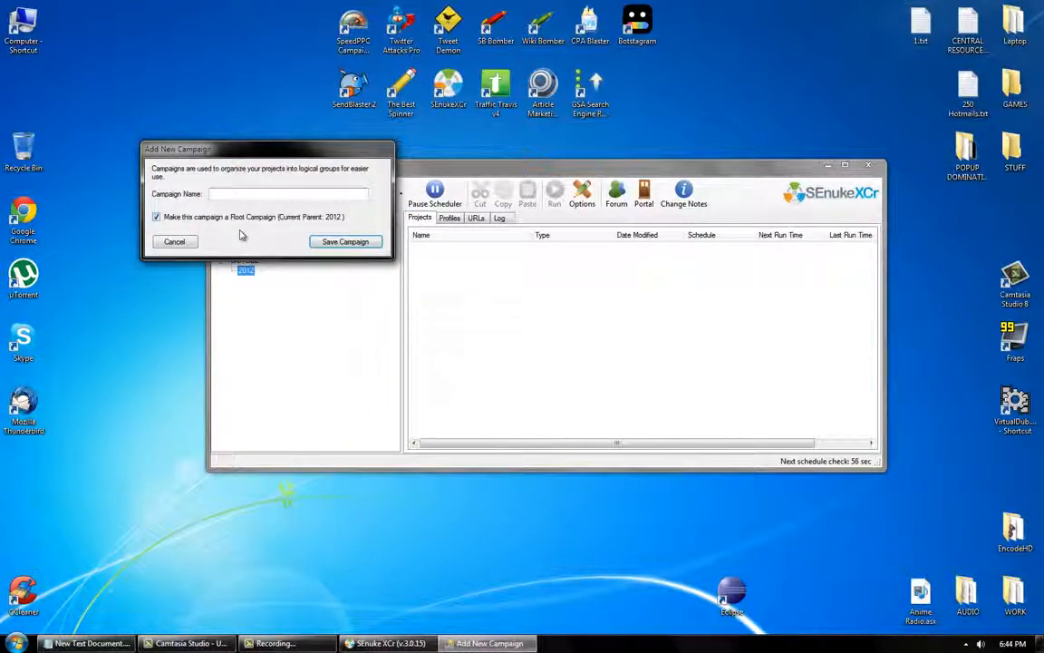
type("12")
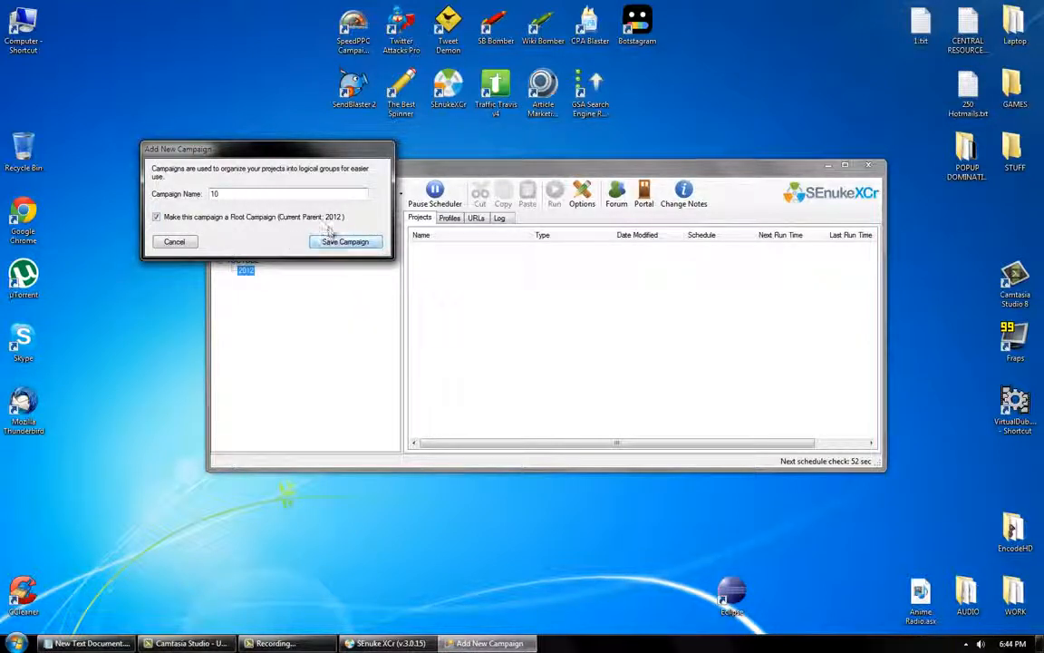
left_click(156, 217)
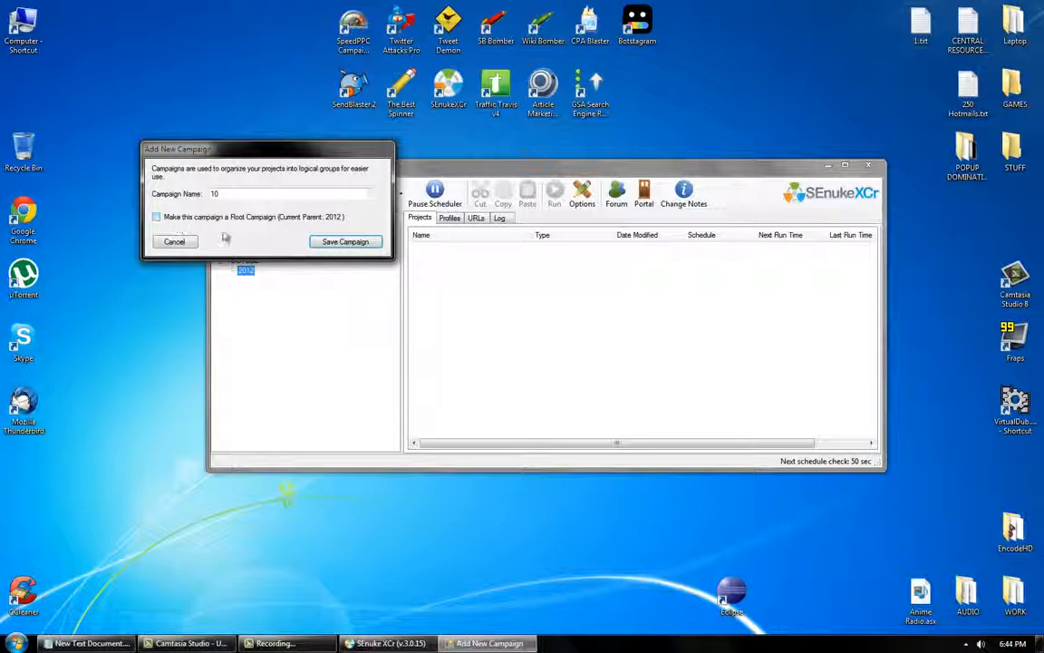
left_click(336, 241)
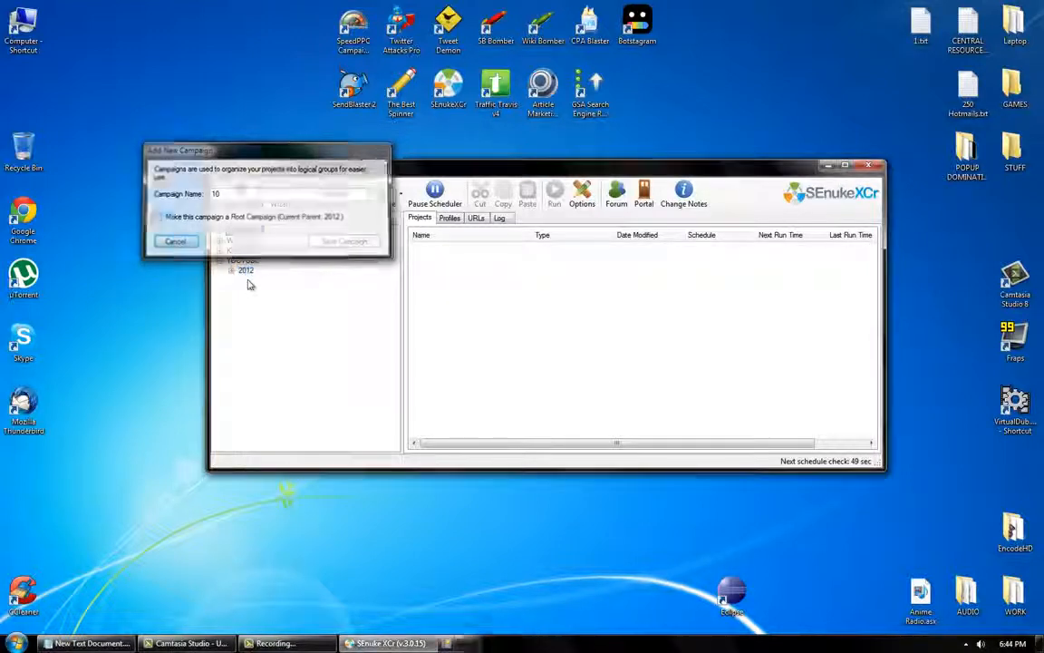
Step: Create a non-root campaign named Sclera Contacts under the 10 campaign
left_click(253, 281)
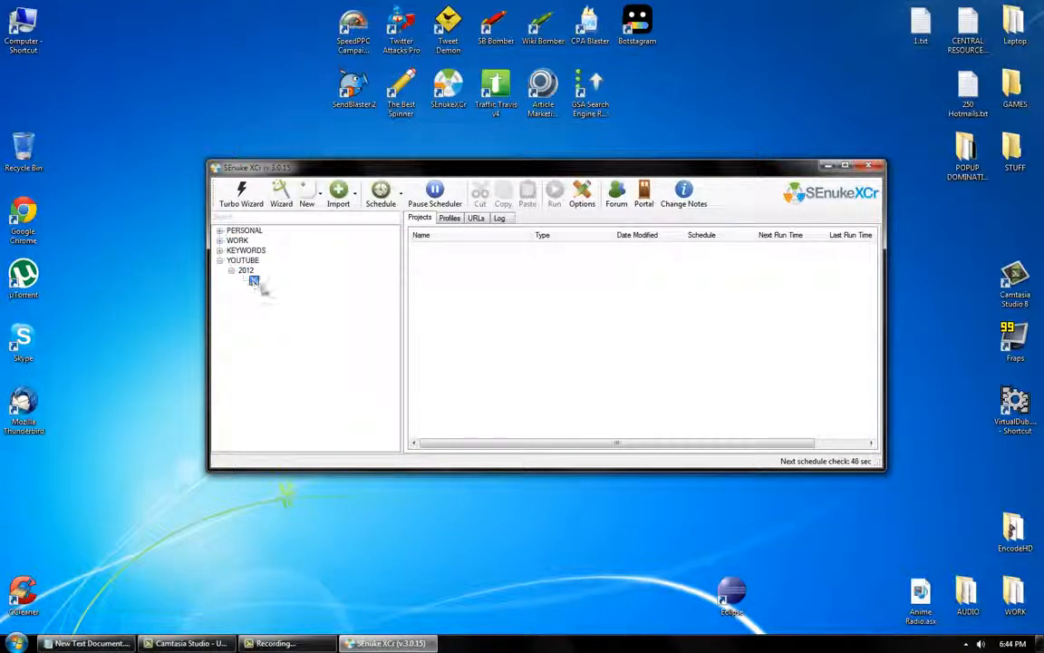
left_click(306, 194)
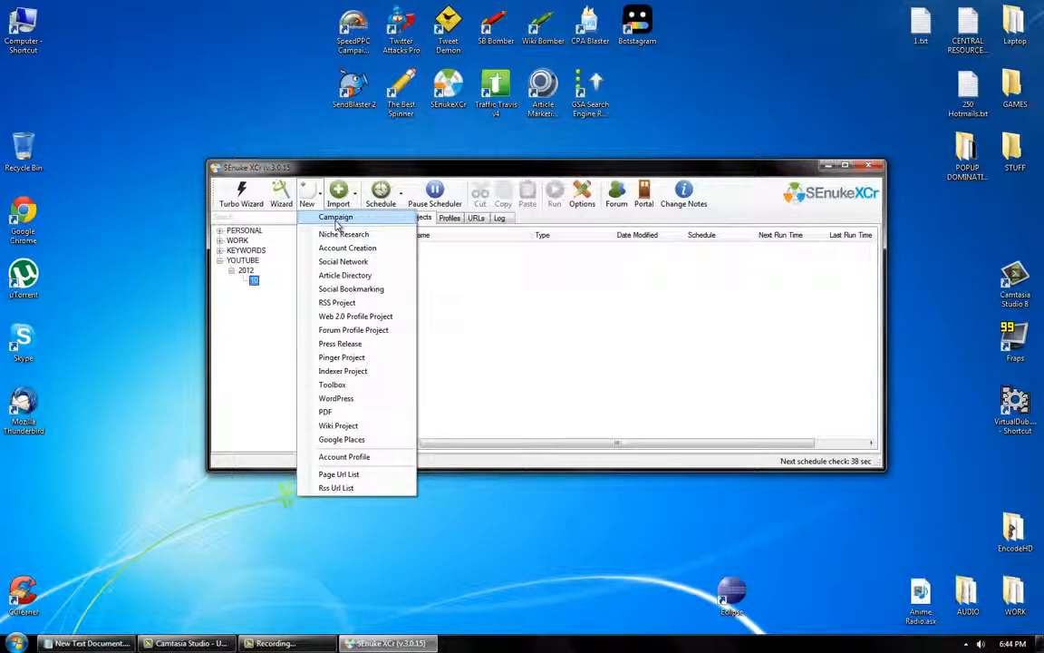
left_click(336, 219)
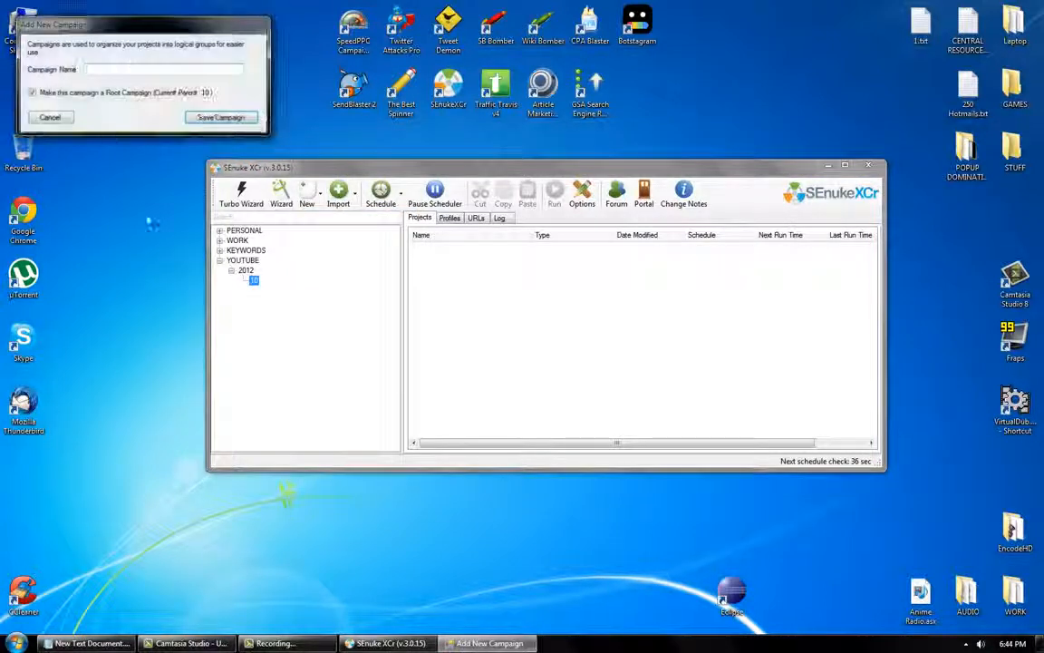
left_click(127, 93)
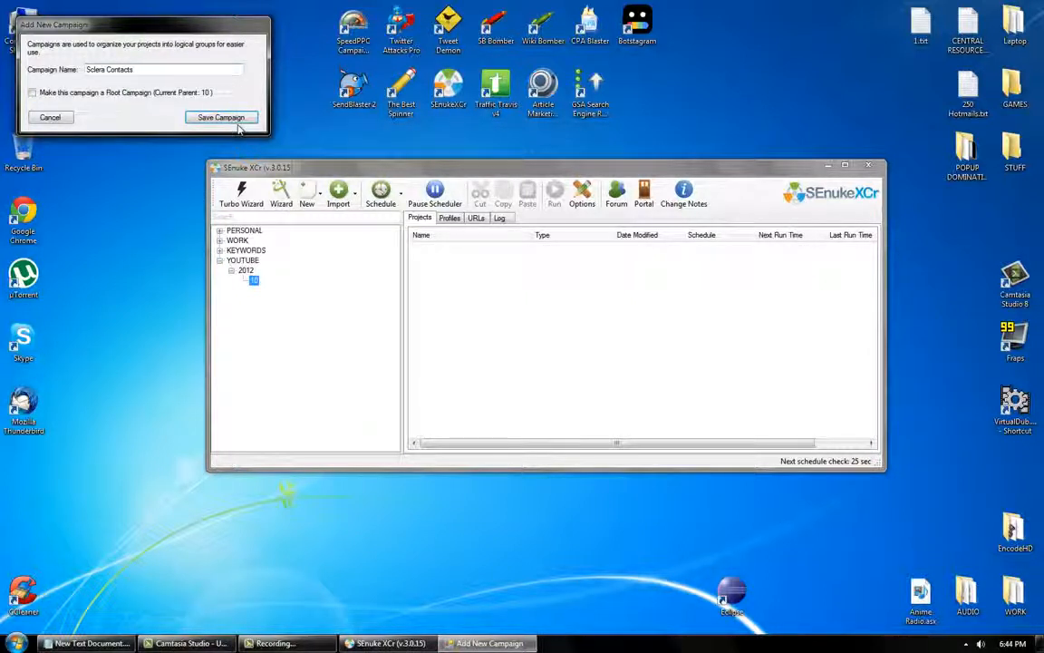
left_click_drag(143, 68, 60, 78)
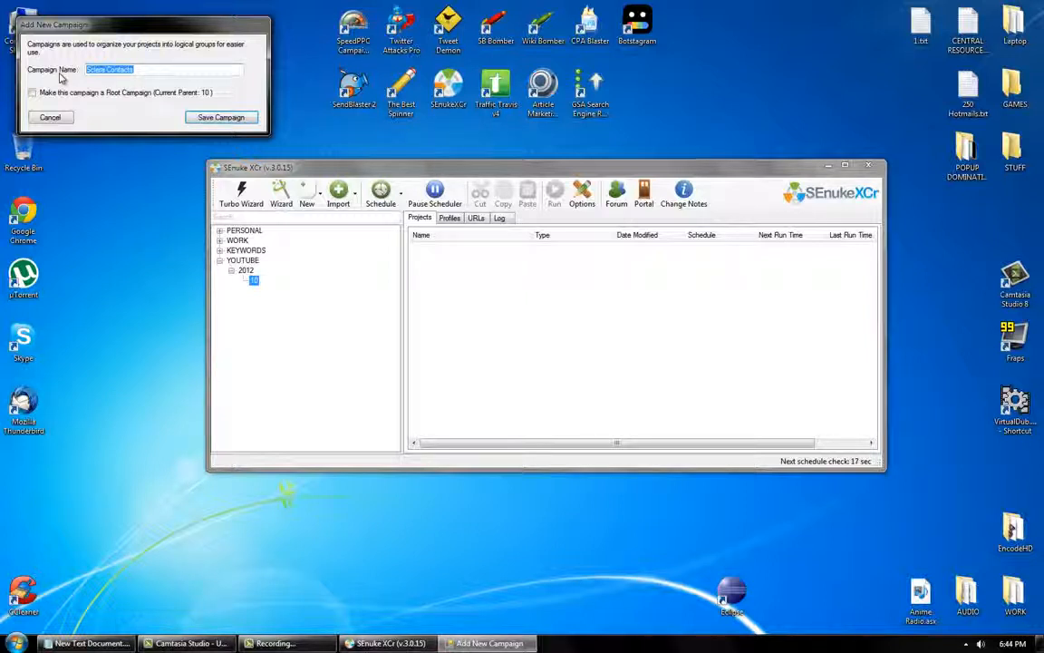
left_click(140, 73)
left_click_drag(140, 72, 58, 76)
left_click(214, 116)
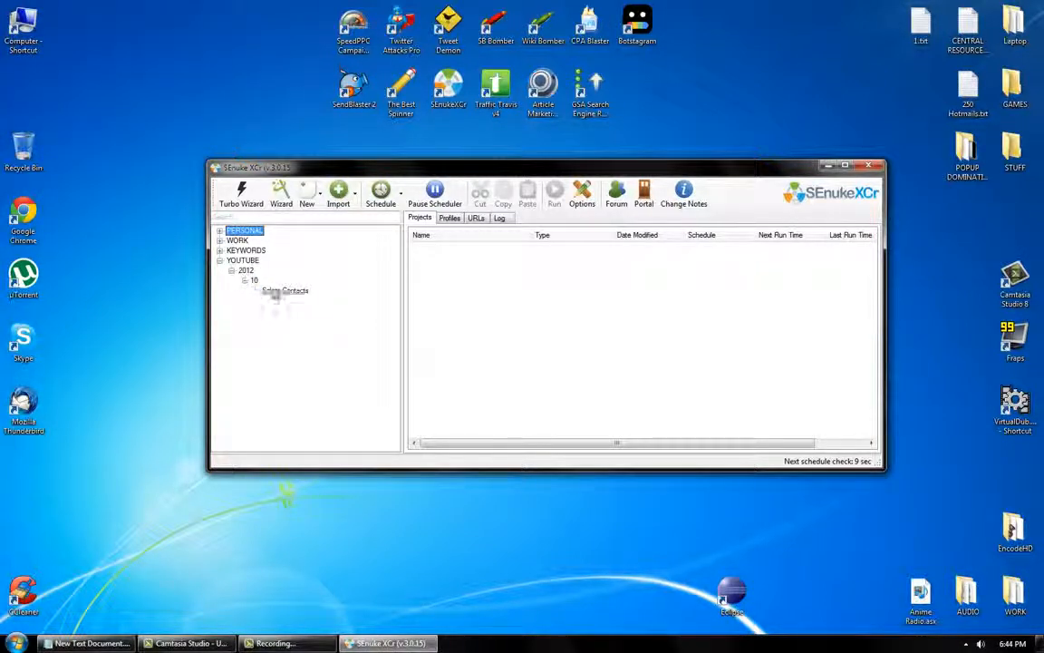
Step: Start the campaign wizard for Sclera Contacts, naming the new campaign Sclera Contacts and making it a sub campaign of Sclera Contacts
left_click(286, 204)
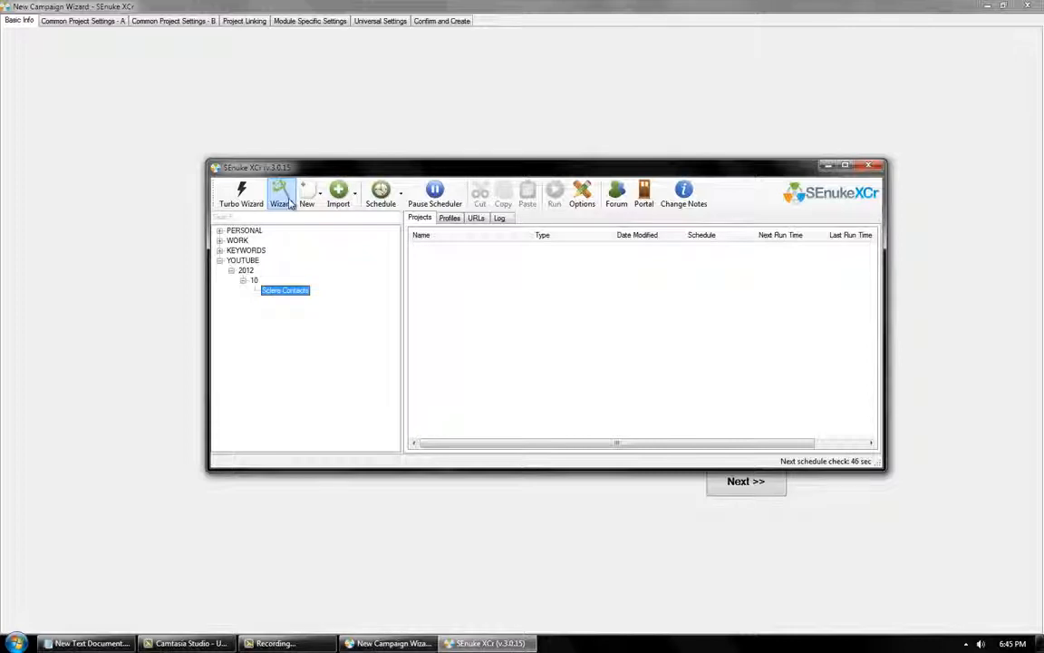
left_click(827, 166)
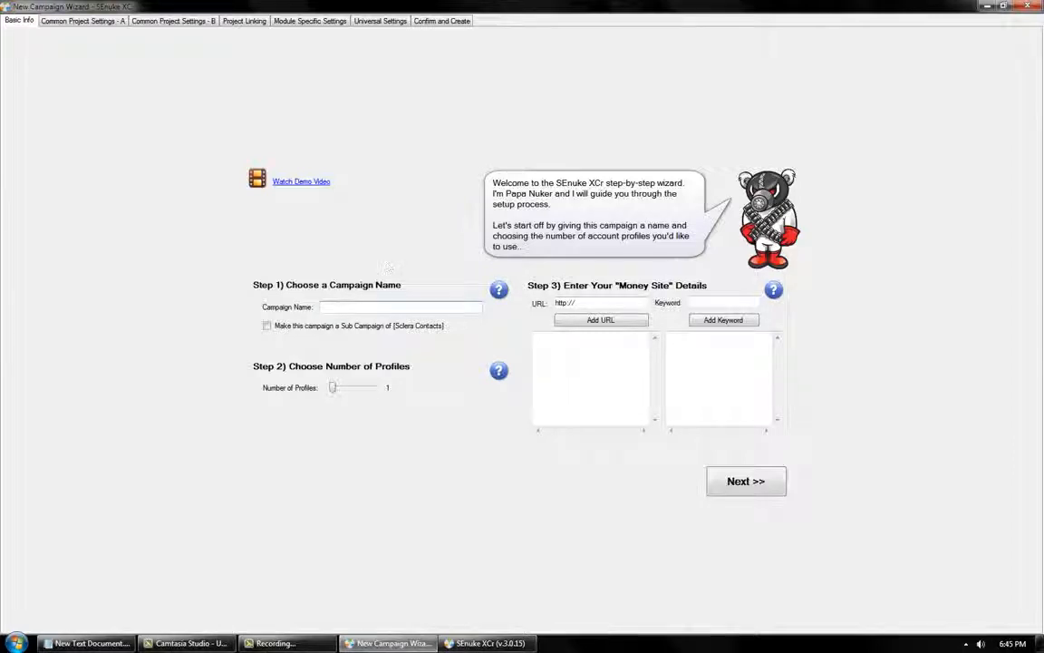
type("Sclera Contacts")
left_click(267, 326)
left_click(591, 303)
double_click(567, 303)
left_click(578, 303)
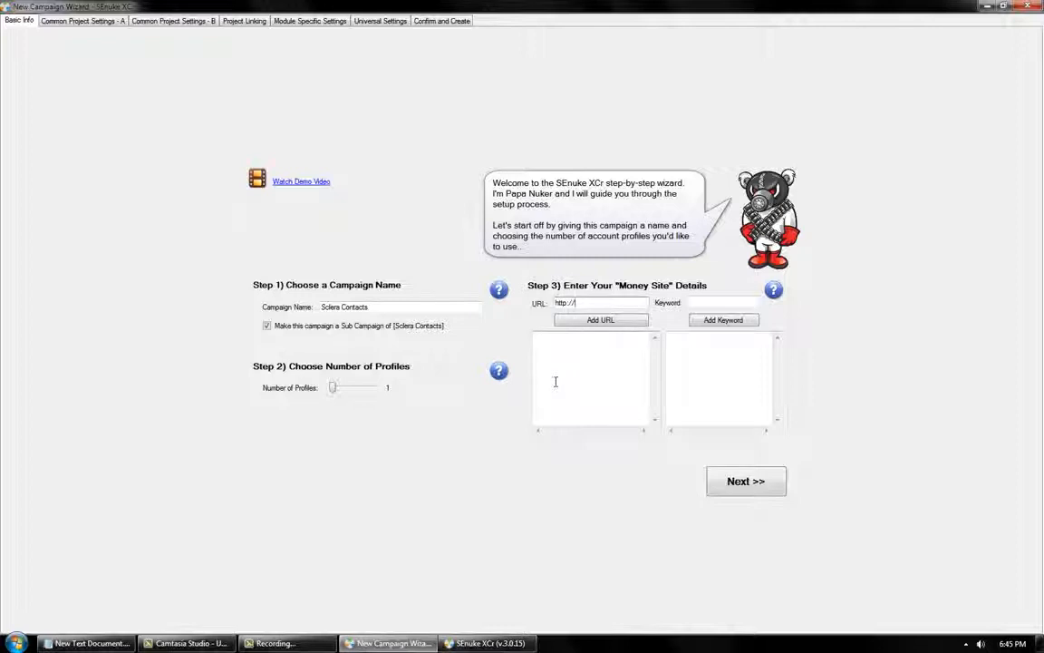
type("scleracontacts.net")
left_click(607, 320)
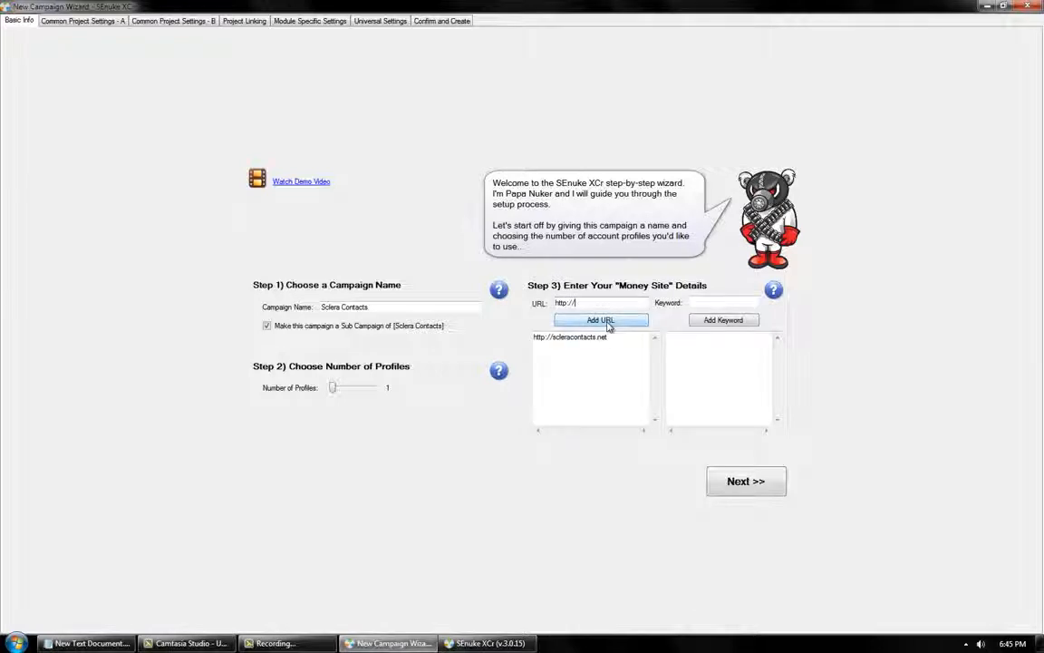
Step: Switch to Google Chrome, open scleracontacts.net in a maximized window and look over its article links
left_click(16, 643)
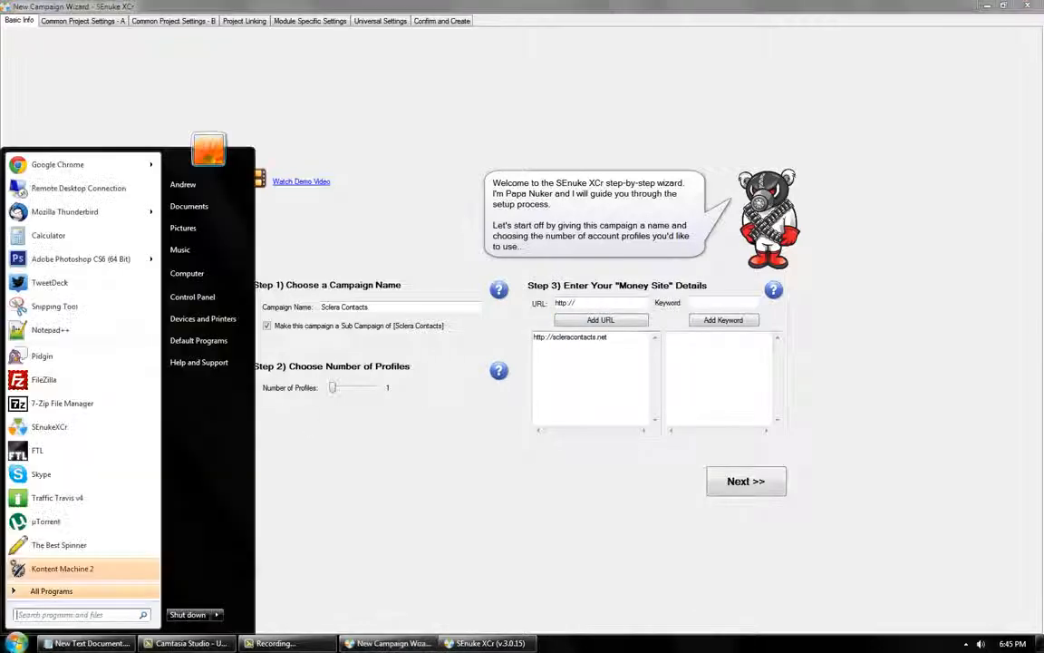
left_click(57, 164)
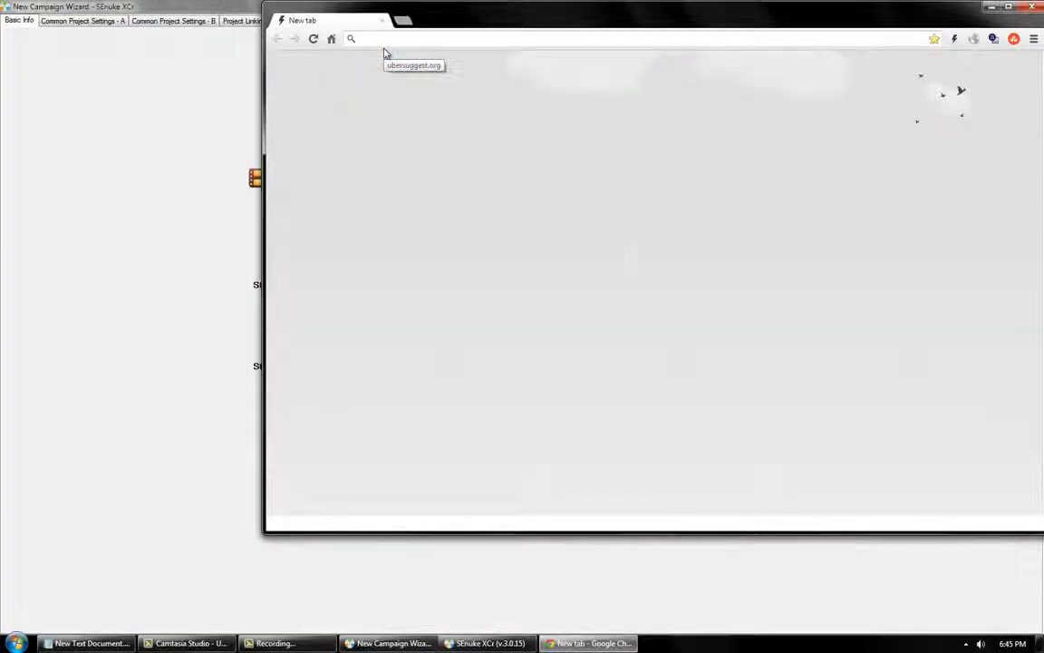
type("sclera")
key("Return")
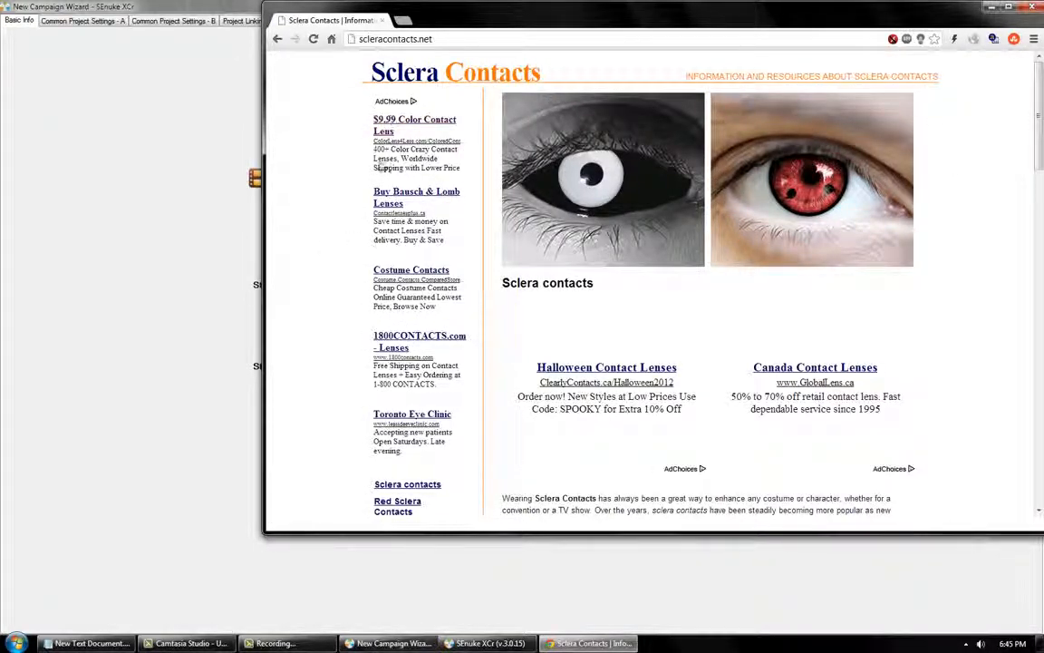
scroll(747, 385, "down", 3)
scroll(746, 384, "up", 3)
left_click_drag(462, 20, 404, 1)
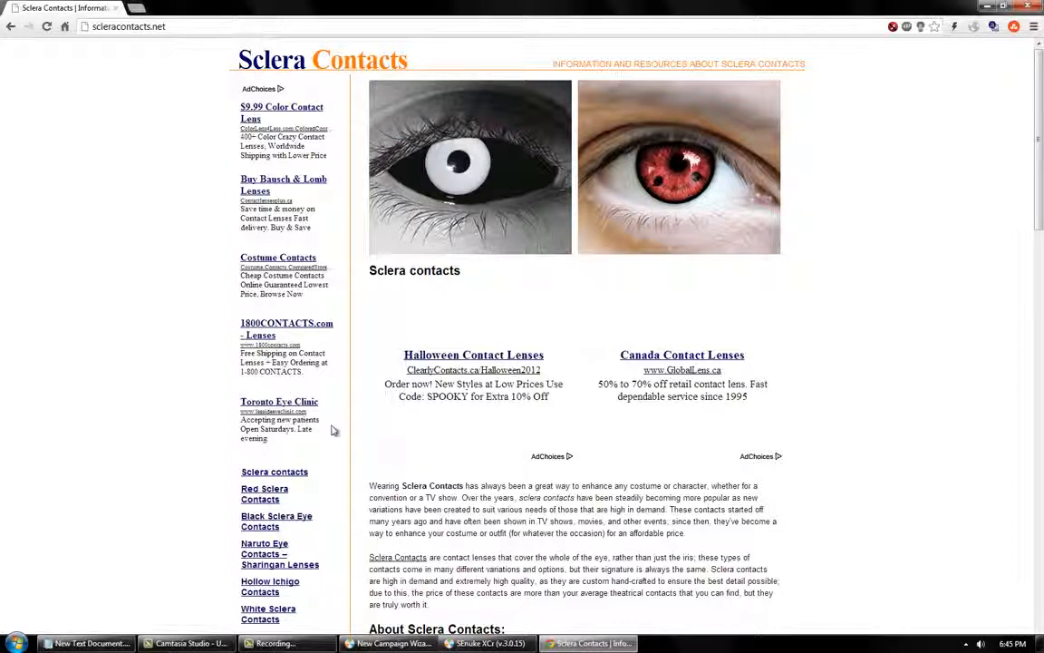
scroll(309, 443, "down", 1)
scroll(309, 443, "down", 1)
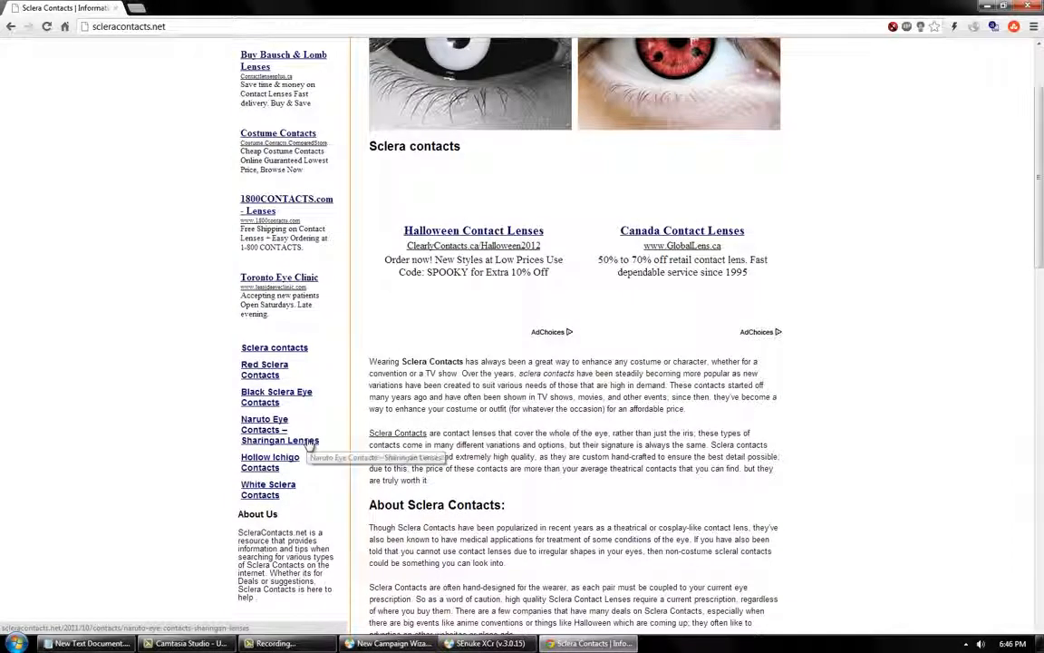
scroll(307, 444, "down", 1)
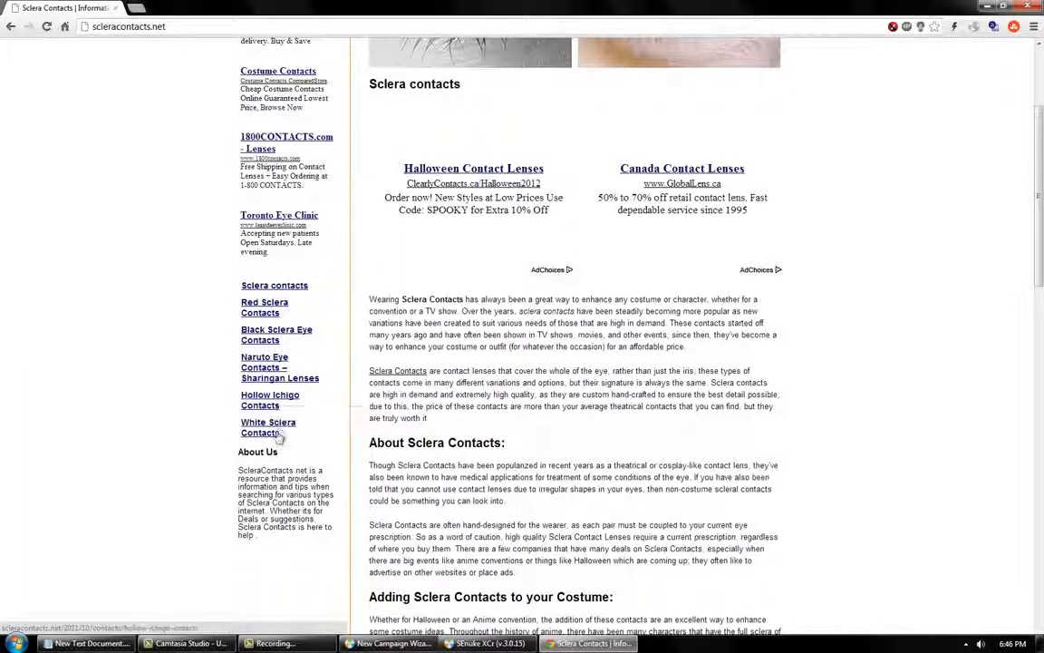
right_click(292, 286)
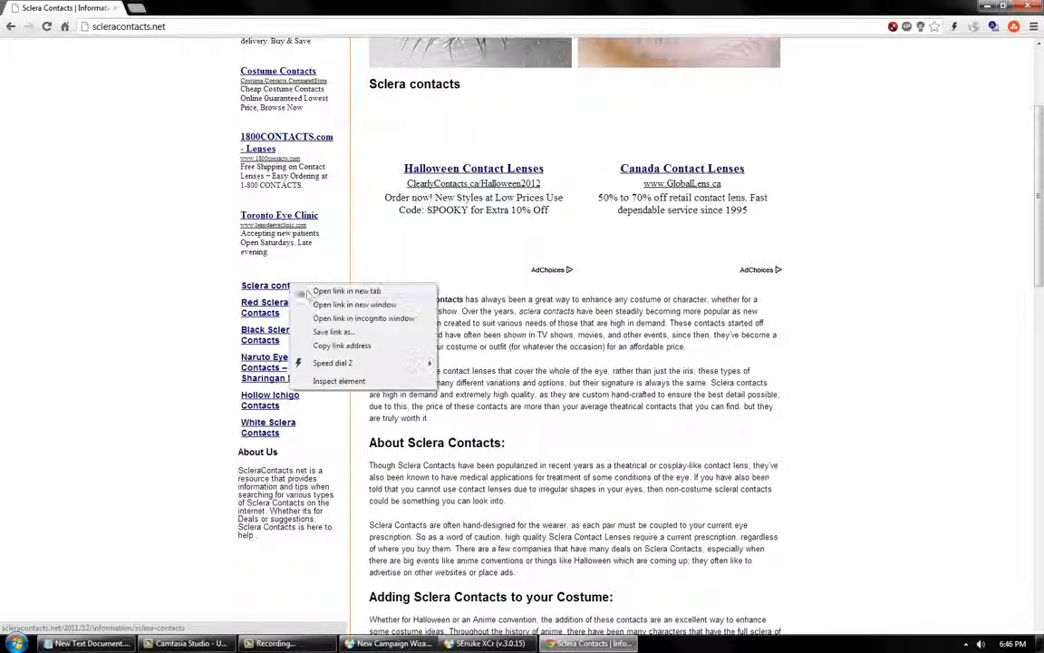
left_click(313, 295)
left_click(136, 7)
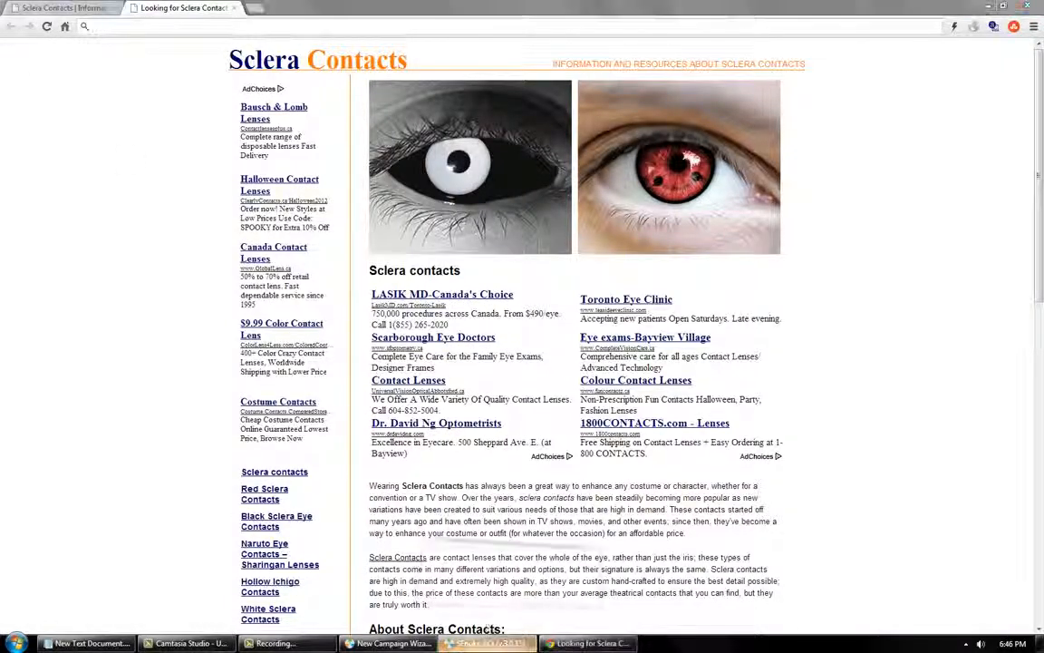
left_click(490, 643)
left_click(388, 643)
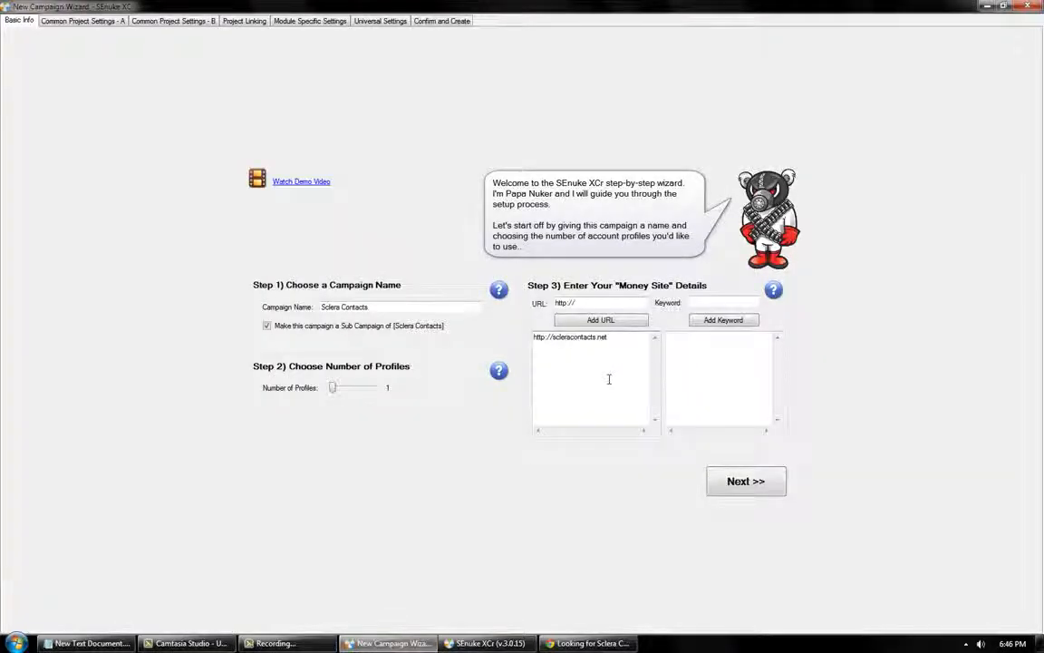
key("Return")
type("http://scleracontacts.net/2011/12/information/sclera-contacts")
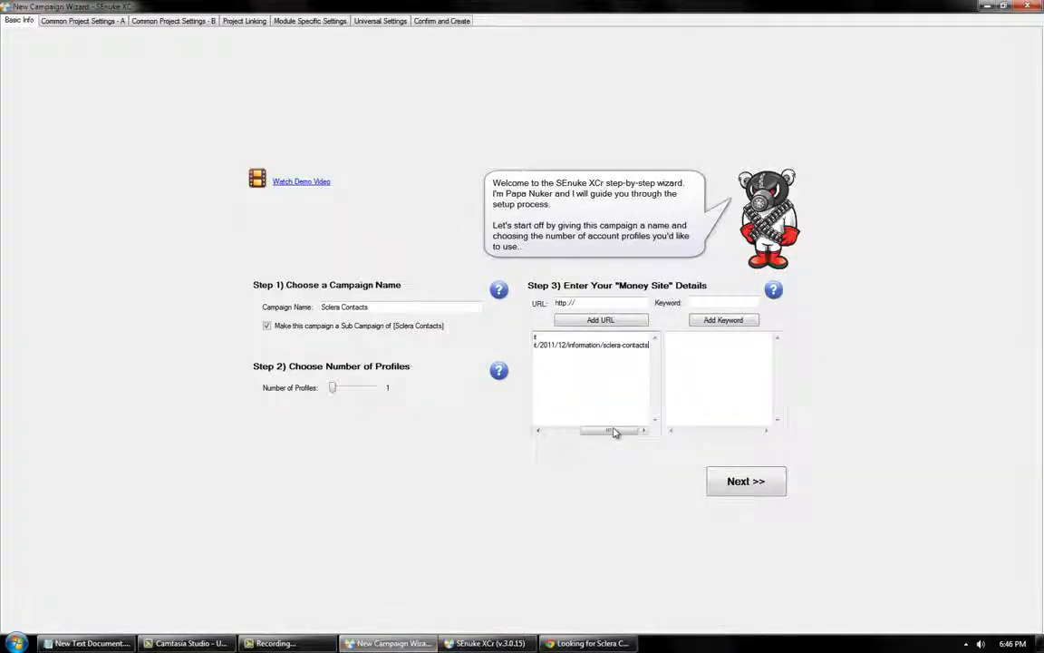
mouse_move(609, 431)
left_mouse_down()
mouse_move(573, 430)
mouse_move(609, 431)
left_mouse_up()
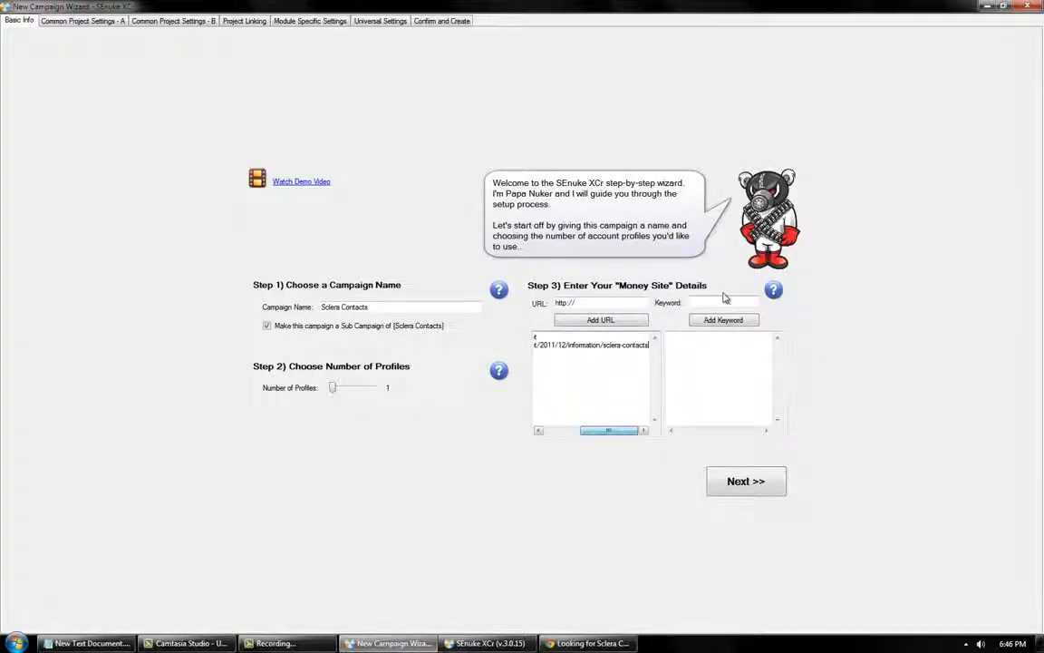
Step: Enter the money site keywords Sclera Contacts, Sclera Eye contacts, Sclera Contact Lenses and ScleraContacts.net, one per line
left_click(710, 342)
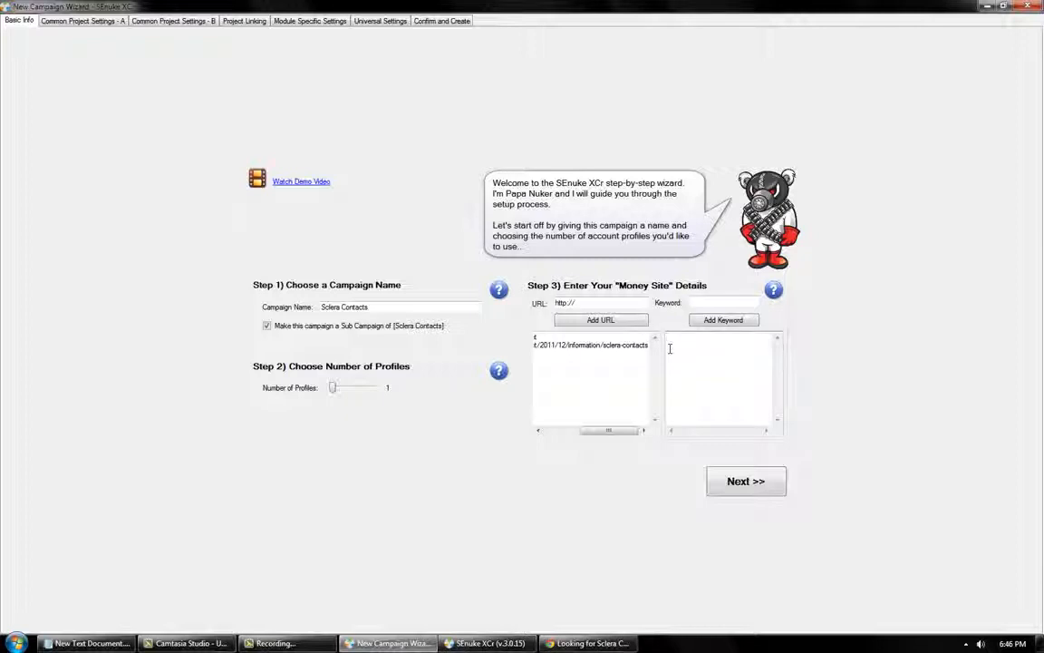
type("Sclera Contacts")
key("Return")
type("Sclera Eye contacts")
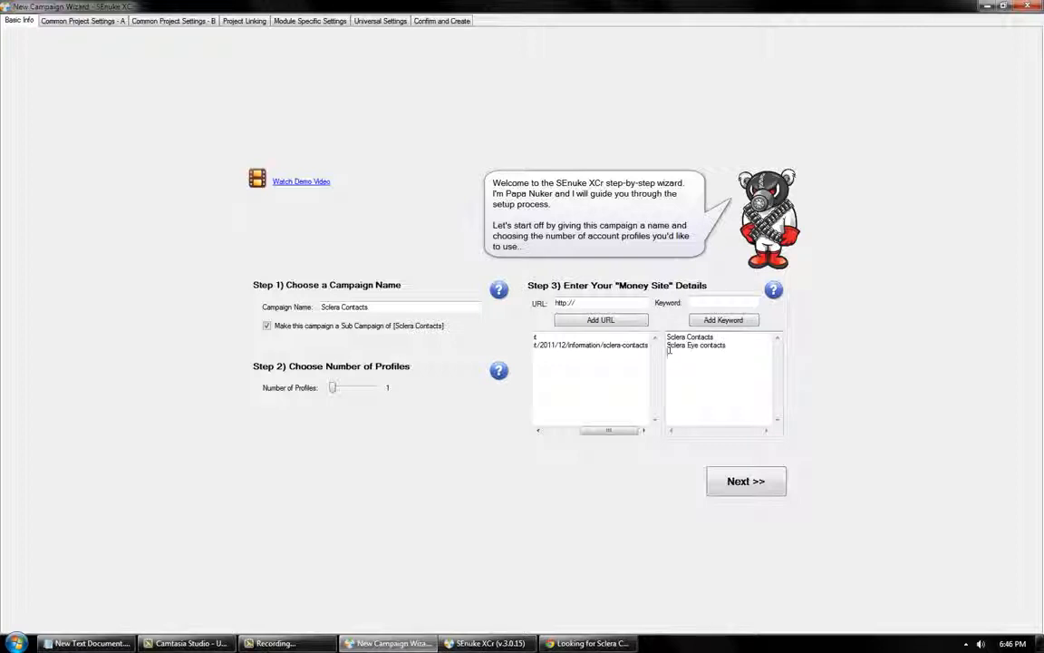
key("Return")
type("Sclera Contact Lenses ")
type("ScleraContac")
type("ts.net")
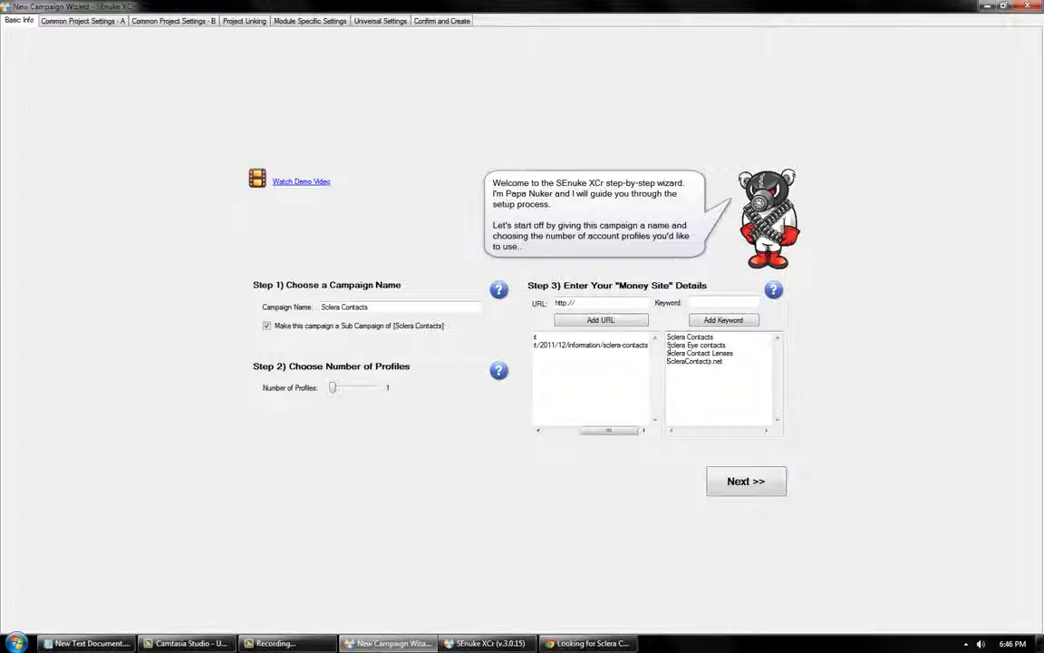
key("Left")
key("Left")
key("Left")
key("Left")
key("Left")
key("Left")
key("Left")
key("Left")
key("Left")
key("Left")
key("BackSpace")
key("BackSpace")
key("BackSpace")
type("http://scl")
key("Right")
key("Right")
key("Right")
key("Right")
key("BackSpace")
type("c")
Step: Add the copied Sclera contacts article URL as a keyword on its own line
left_click(764, 375)
key("Return")
key("ctrl+v")
key("Return")
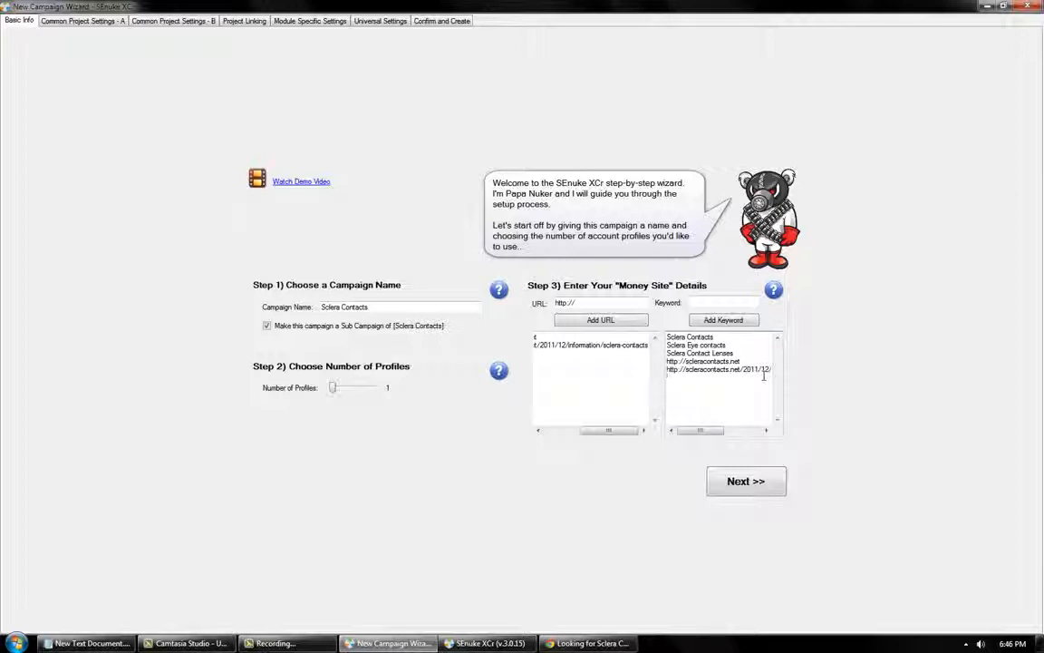
Step: Add the keywords Cheap Sclera Contacts, Top Sclera Contacts and Best Sclera Contacts
type("Cheap Sclera COn")
key("BackSpace")
key("BackSpace")
type("ontacts")
key("Return")
type("Top Sclera Contacts")
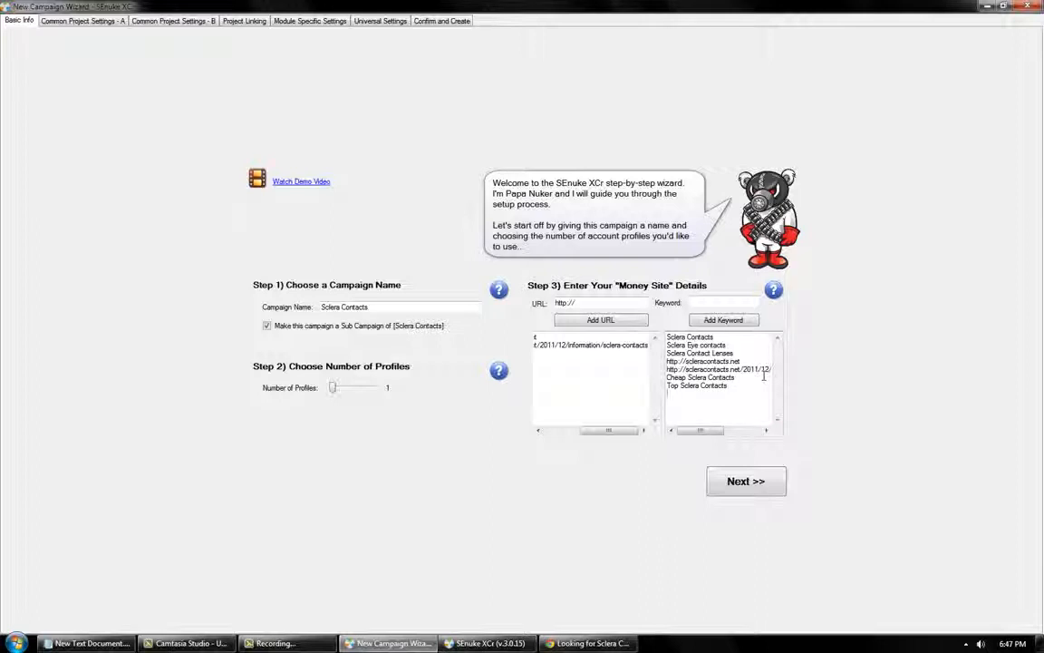
type("Best Sclera Contacts")
Step: Add the generic keywords Site, Click Here, Link, Original Source and Original Article
type("ick Here! Link")
key("Return")
type("Original Source")
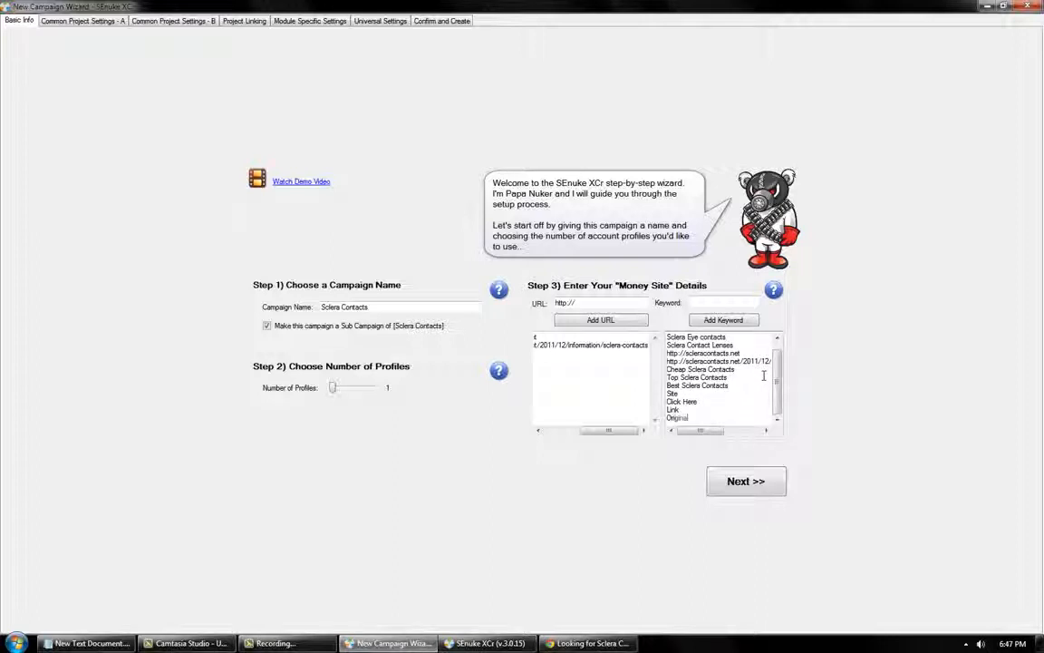
key("Return")
type("Original Article")
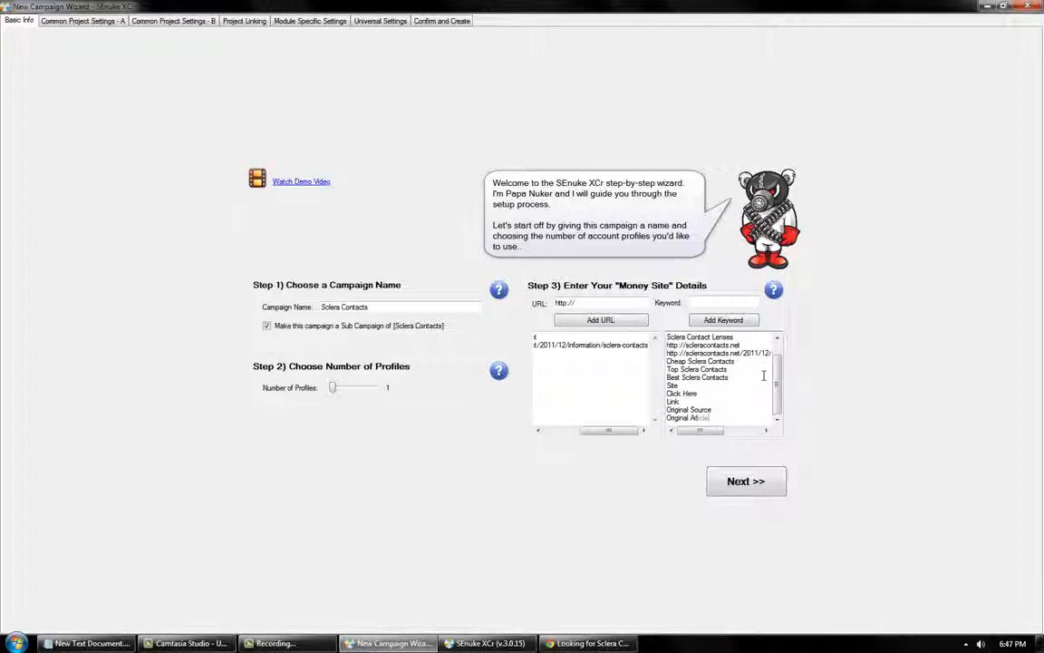
key("Return")
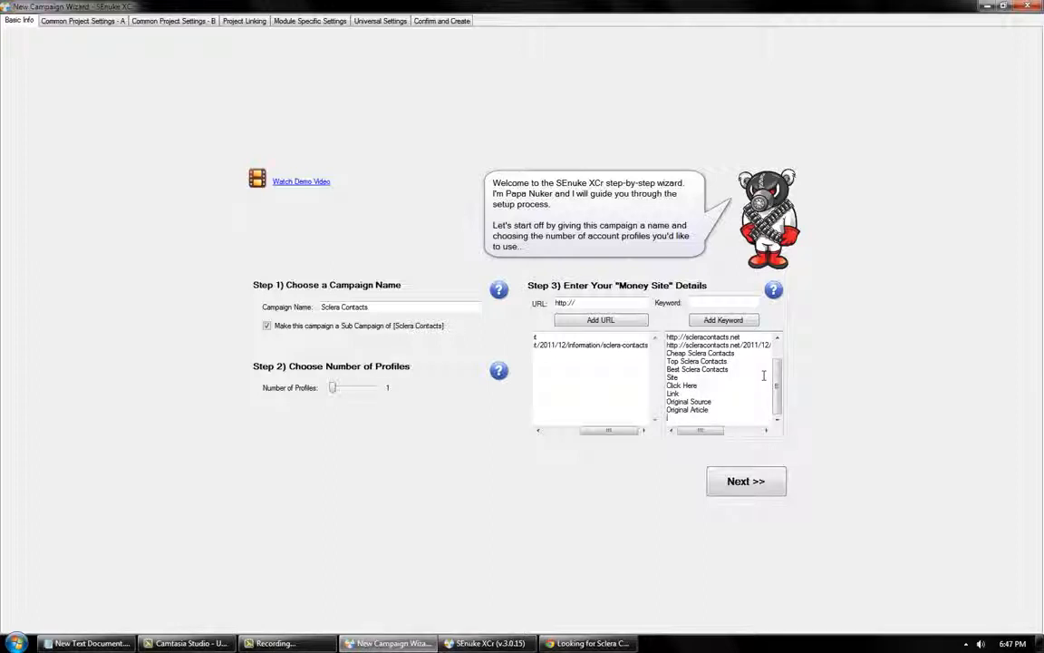
Step: Add the keywords Site, Website and Cool Site, and proceed to the first page of common project settings
type("Site")
key("Return")
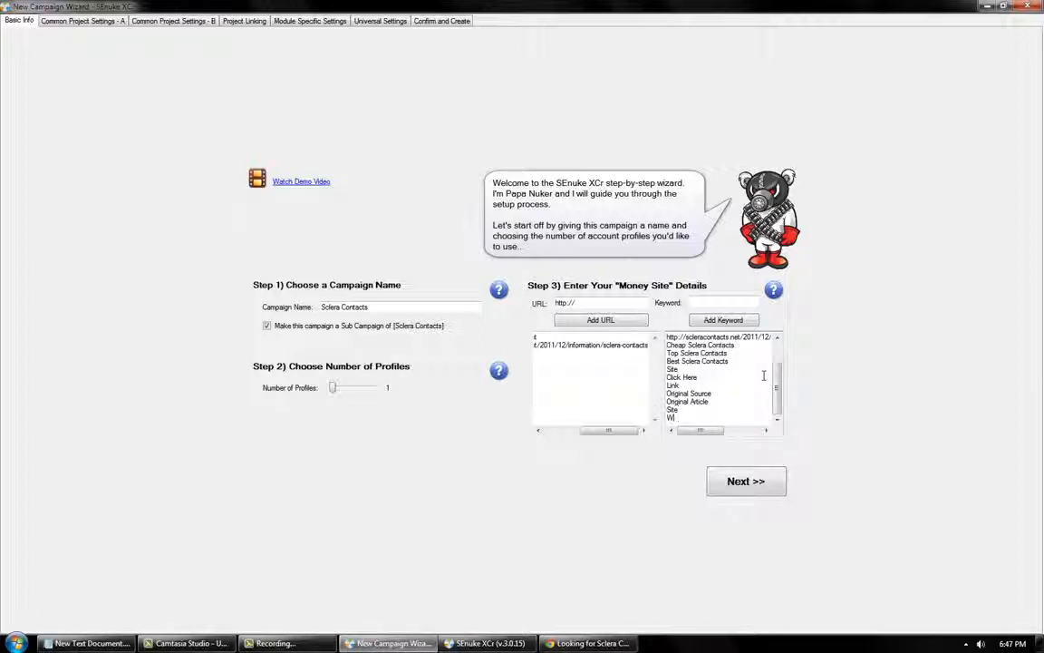
type("Website")
key("Return")
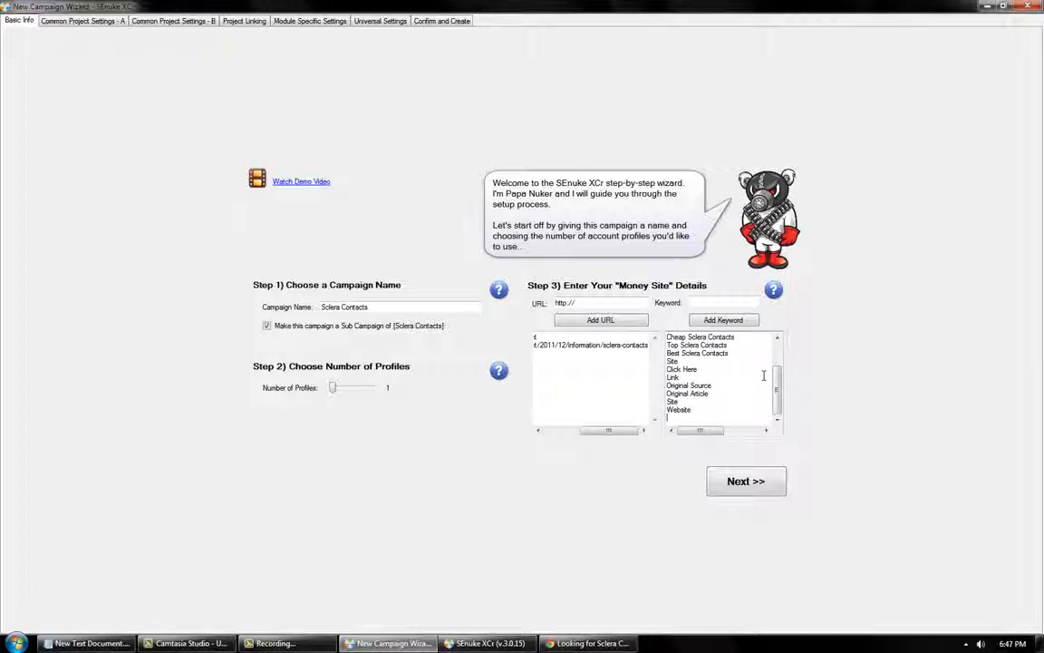
type("Cool Site")
left_click(739, 484)
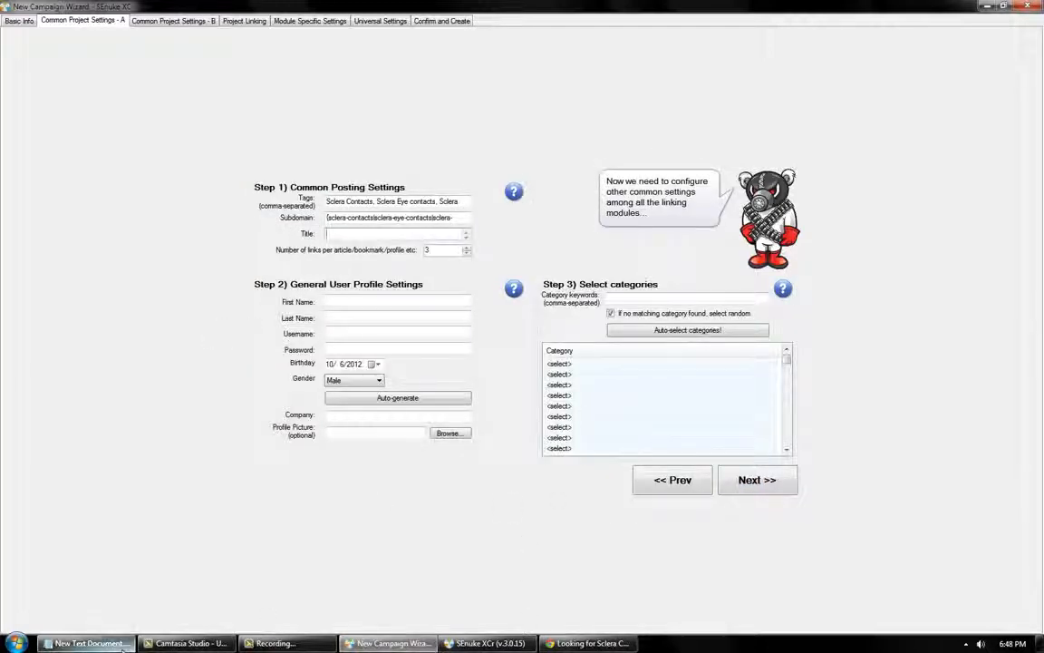
Step: Copy the spun headline from the first line of New Text Document.txt in Notepad into the wizard's common posting Title
left_click(88, 643)
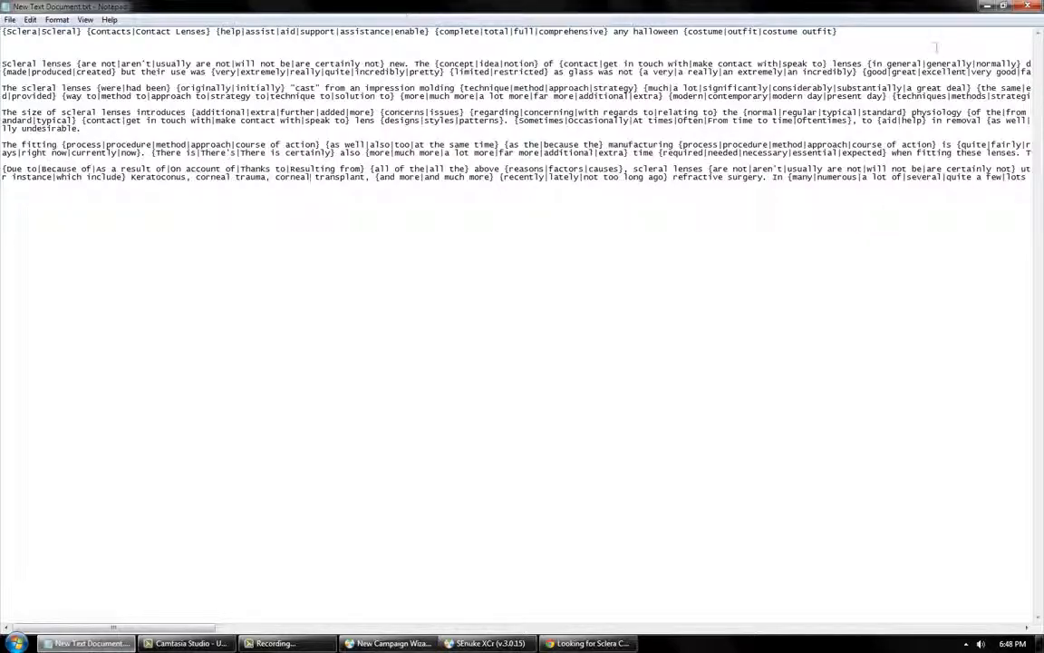
left_click_drag(837, 30, 1, 31)
key("ctrl+c")
left_click(88, 643)
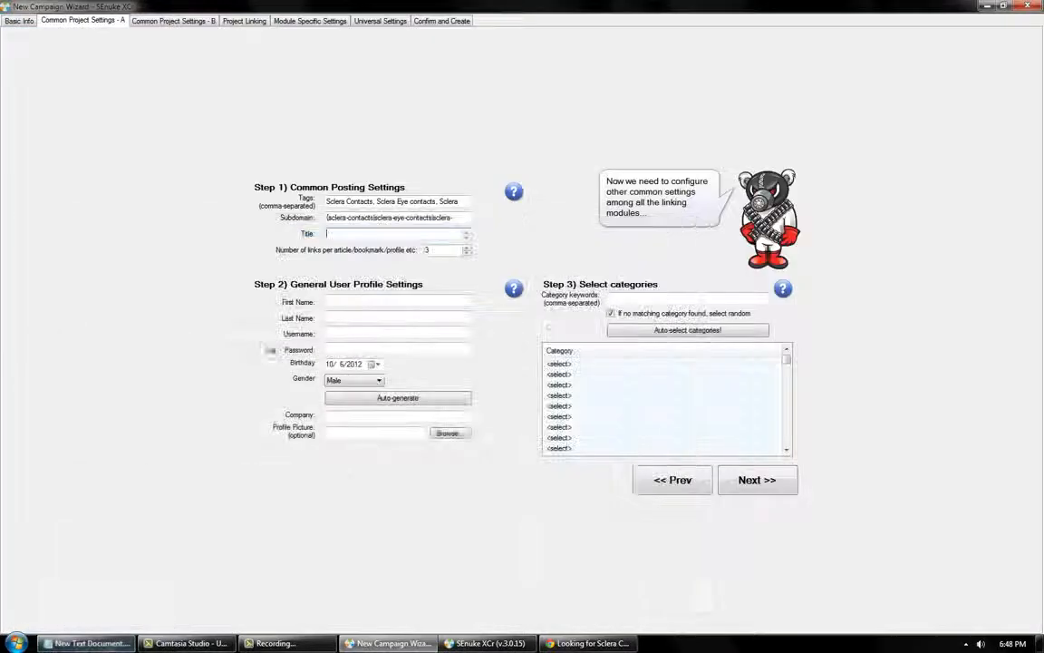
left_click(373, 236)
key("ctrl+v")
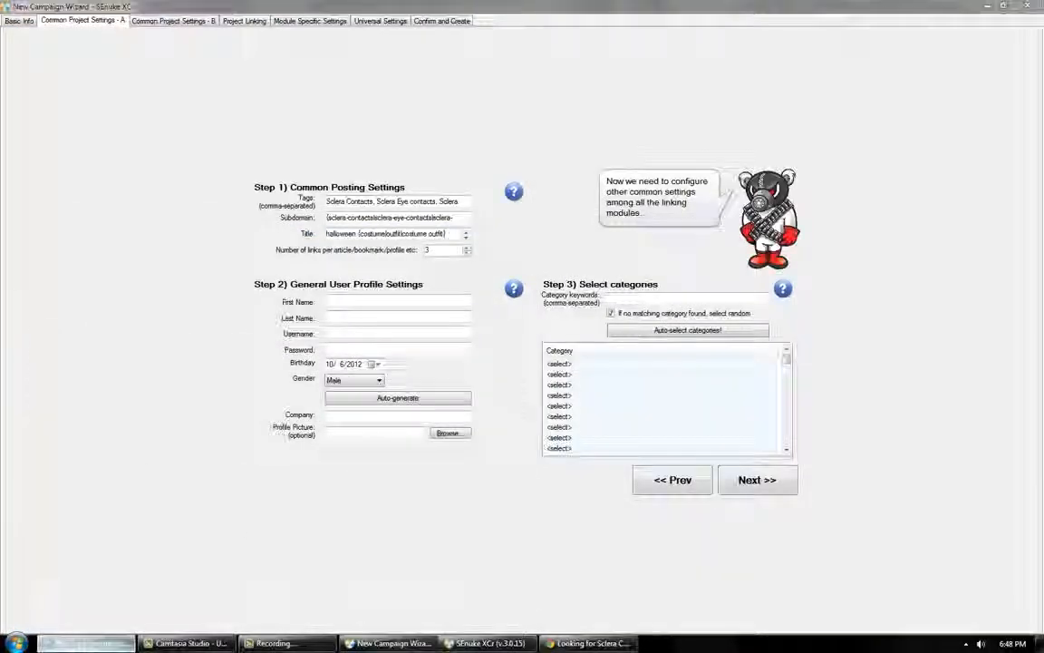
Step: Auto-generate the general user profile details and set the company to Sclera Contacts
left_click(88, 643)
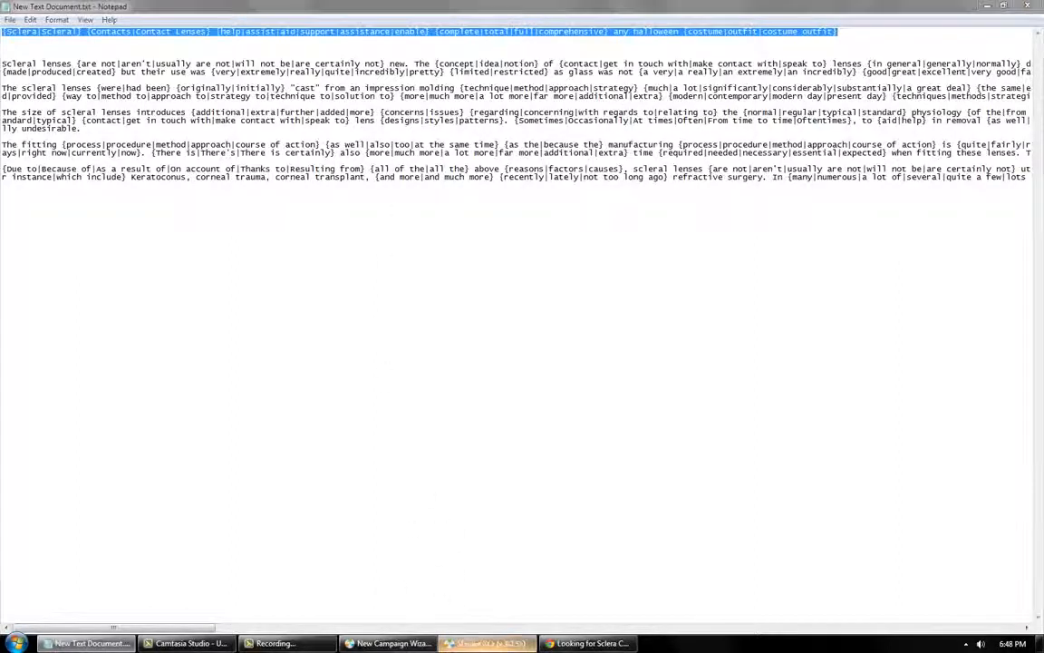
left_click(388, 644)
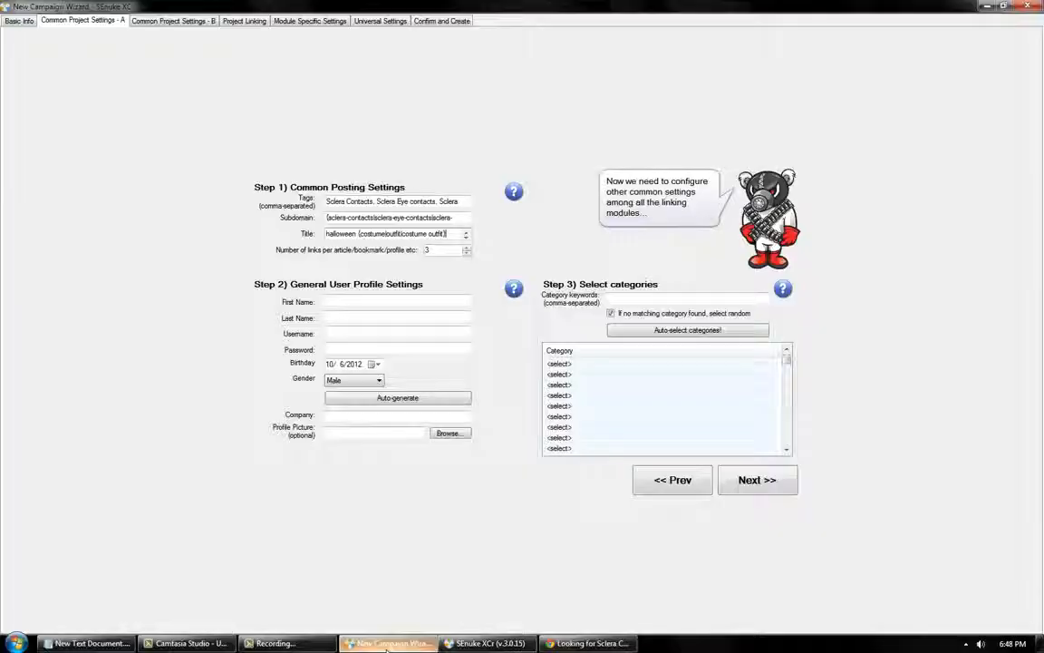
left_click(399, 400)
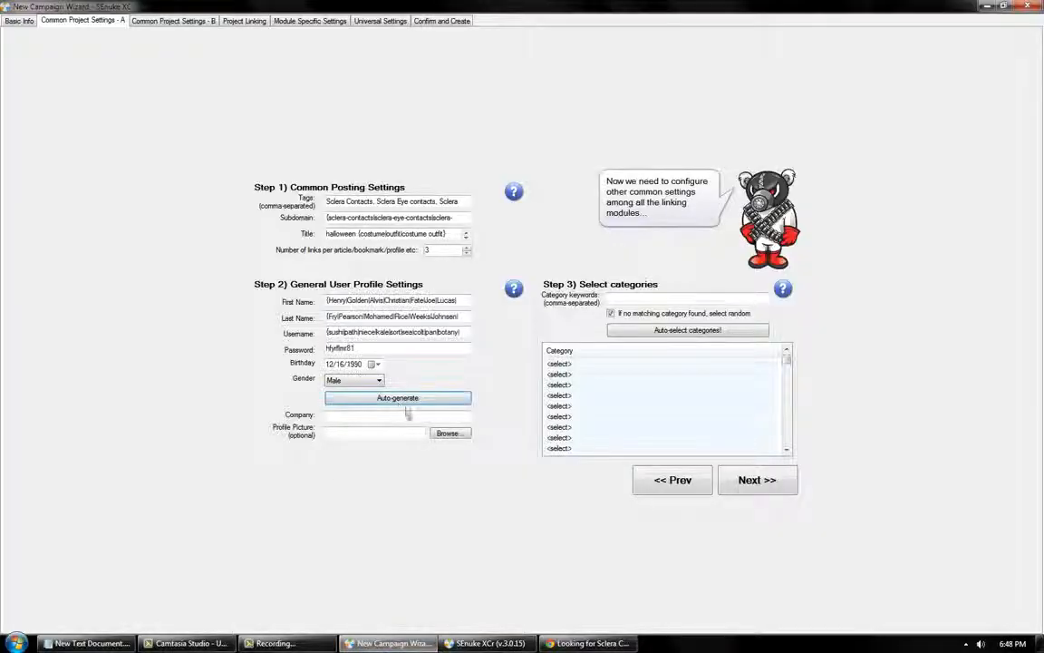
left_click(408, 415)
type("Scler")
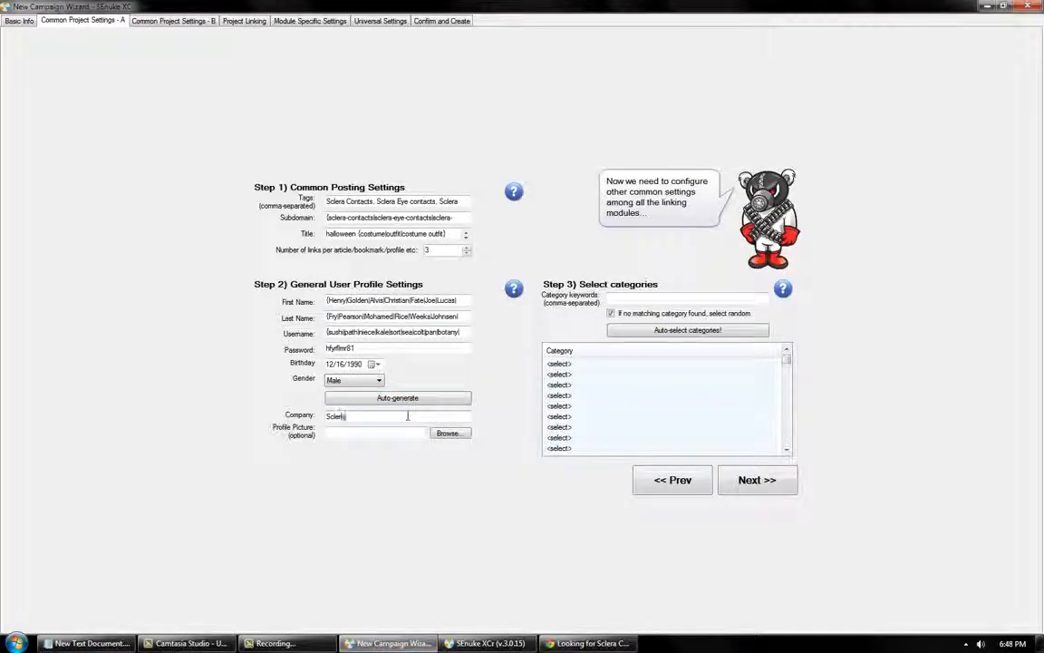
type("a Contacts")
Step: Enter the category keywords Entertainment, Halloween, Business, Retail, Internet, Anime and Geek, and auto-select the categories
left_click(680, 302)
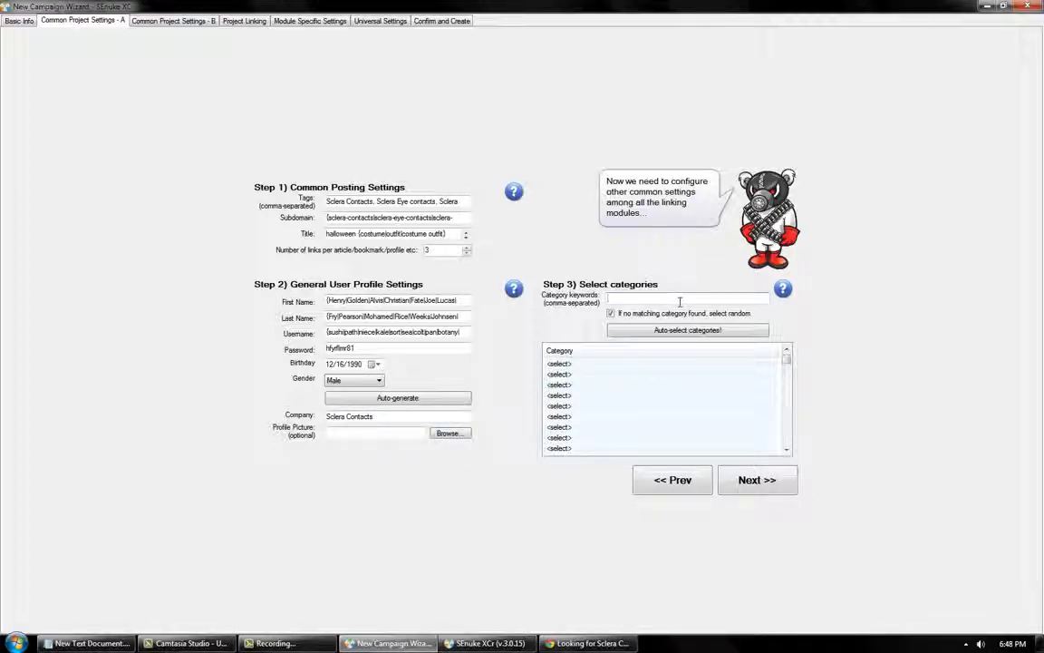
type("Entertainment, Helloween, ")
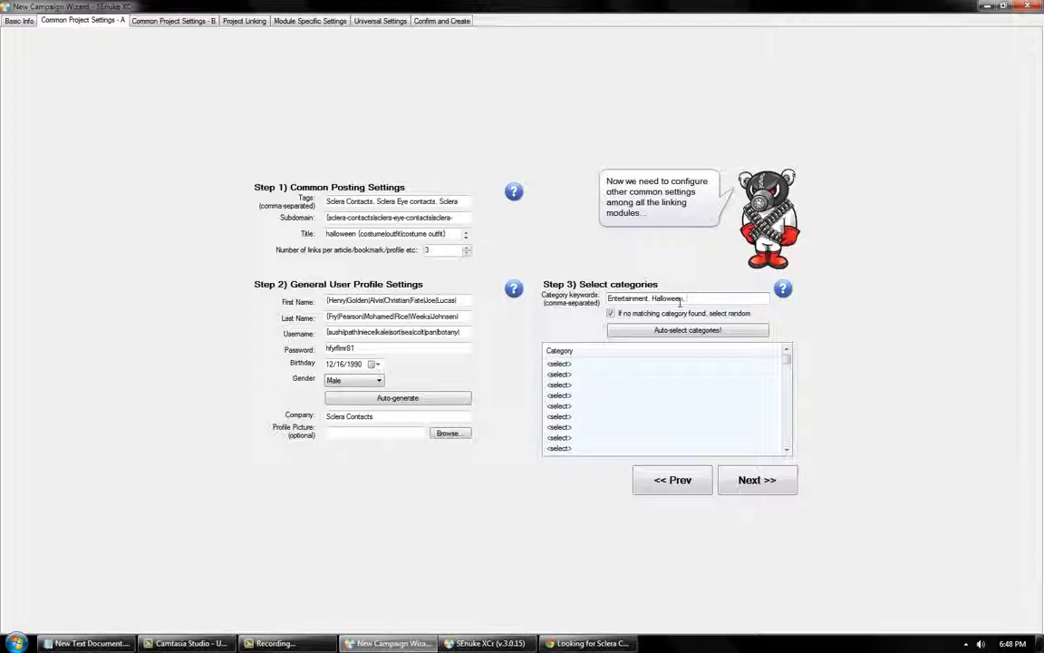
type("Business, Retail, Interne")
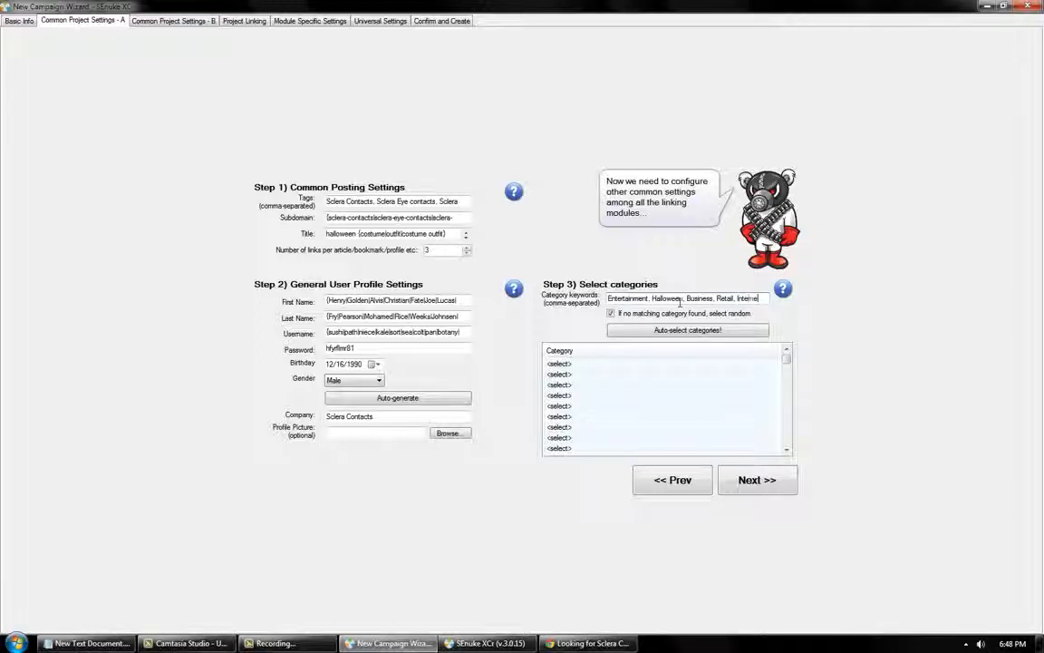
key("ctrl+a")
type("Anime, ")
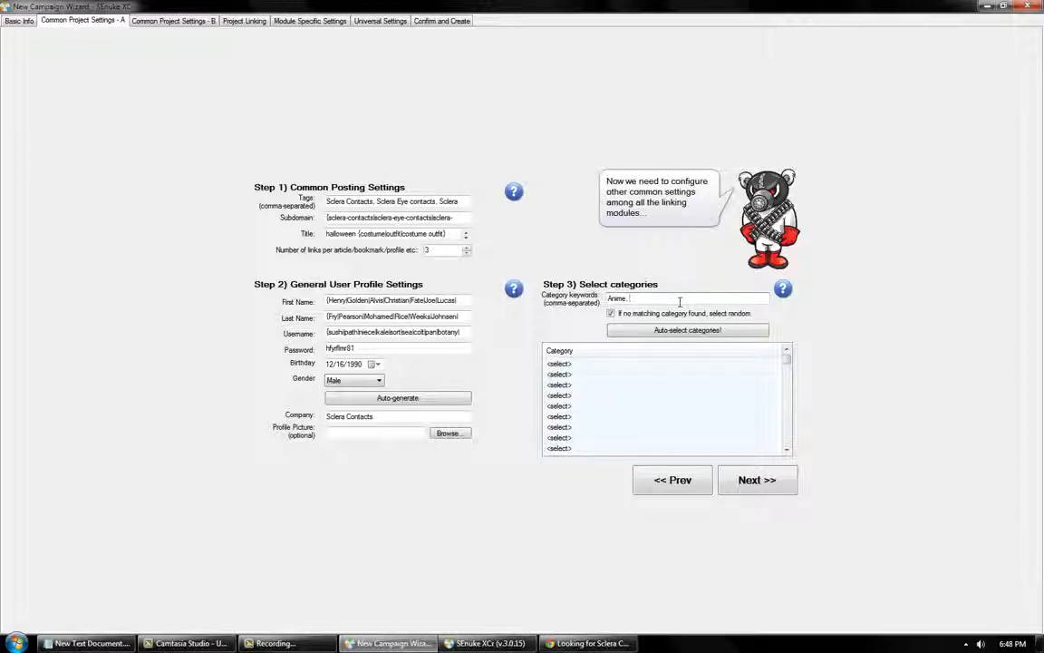
type("Geek")
left_click(662, 332)
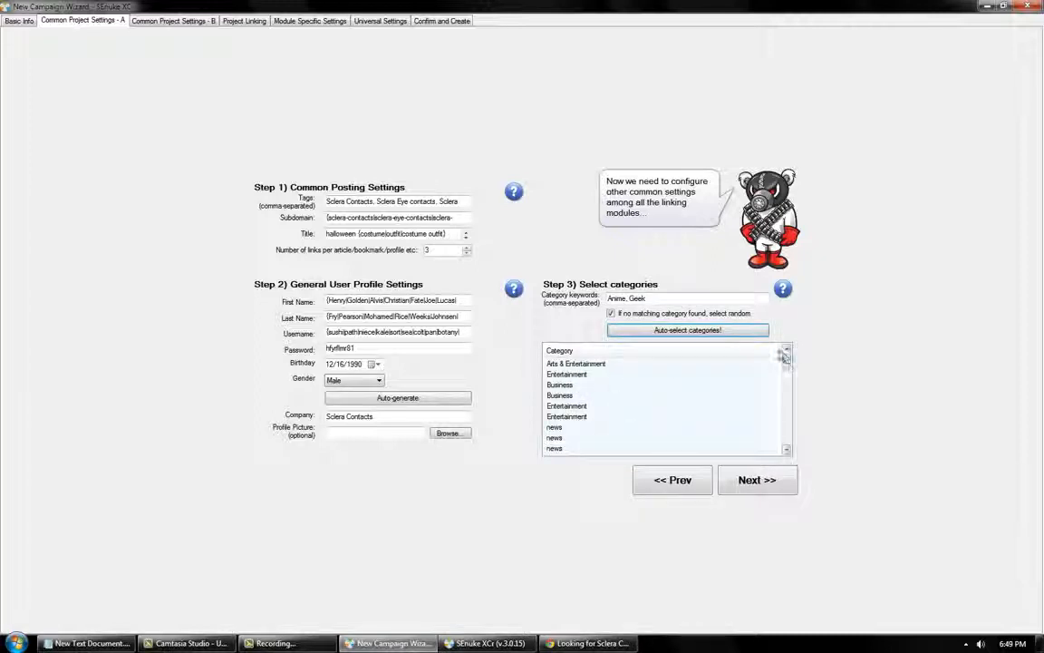
Step: Set the auto-selected politics category to <ignore site>
left_click_drag(788, 361, 798, 376)
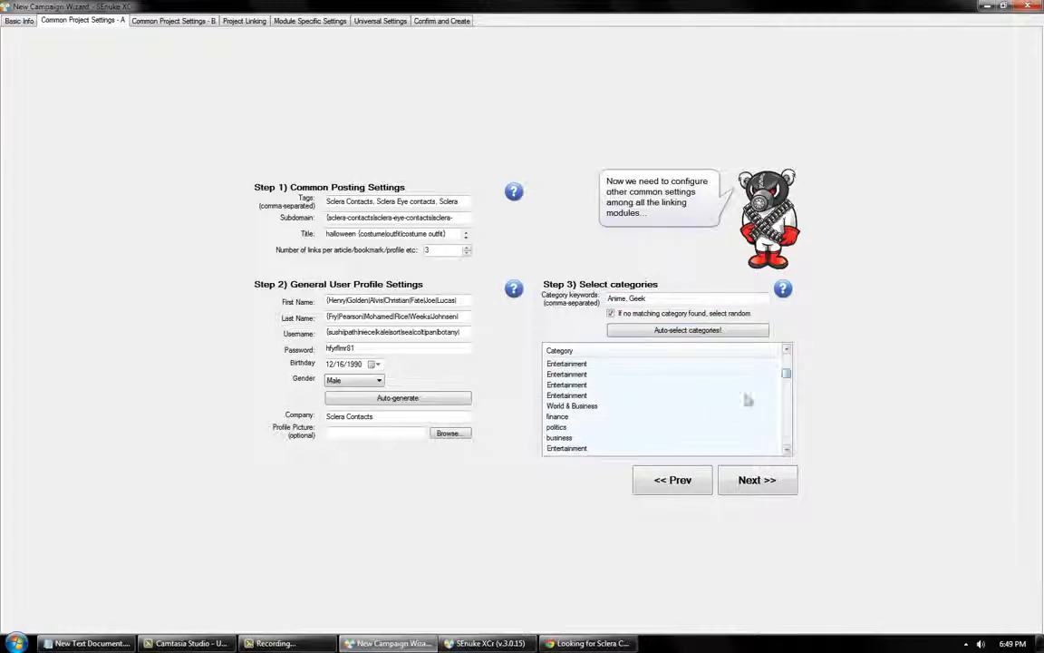
left_click(561, 417)
left_click(570, 426)
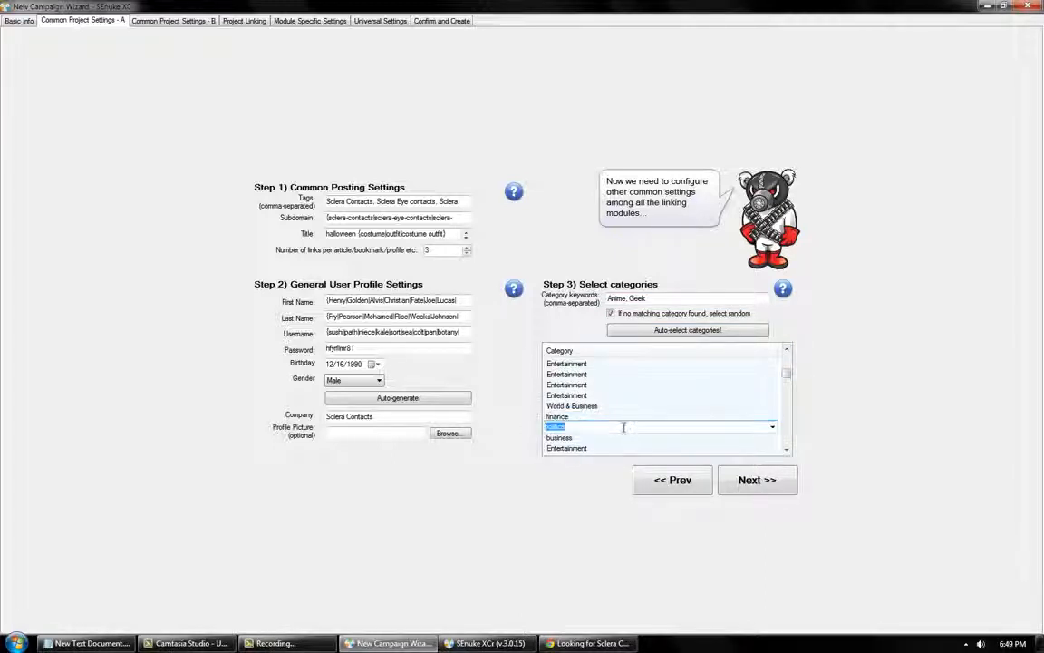
left_click(773, 427)
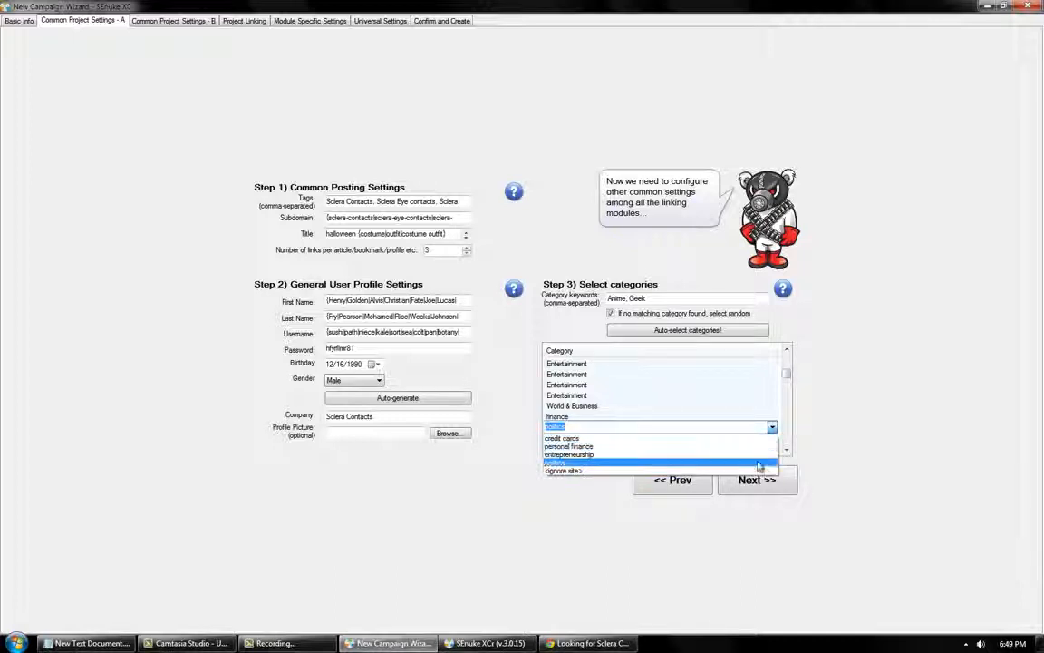
left_click(654, 471)
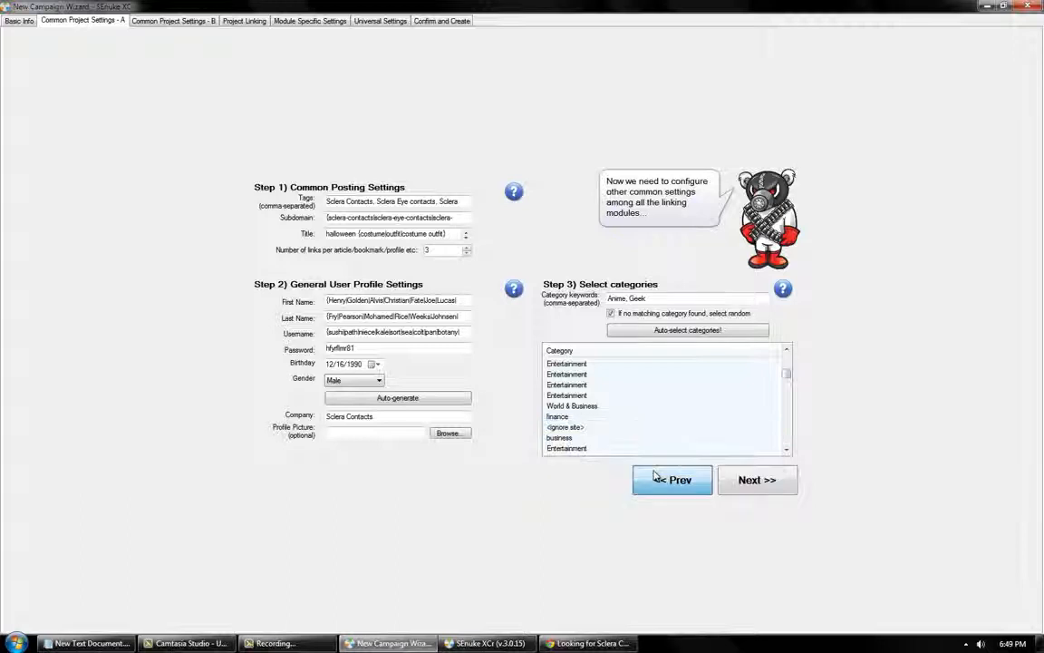
left_click(660, 478)
left_click(739, 479)
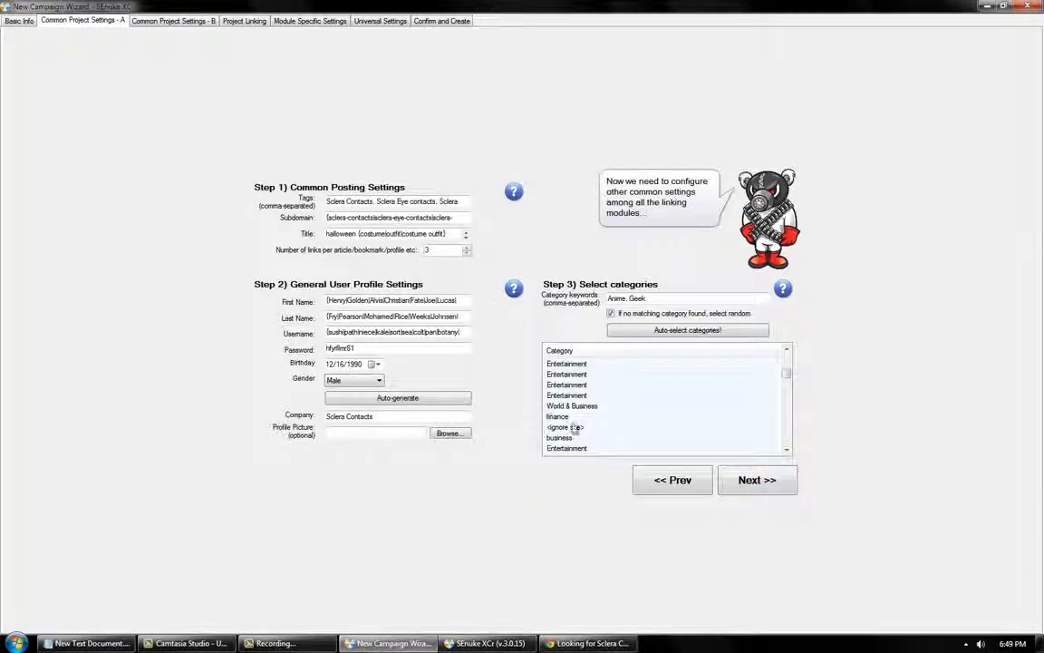
Step: Change the finance category to news and proceed to the second page of common project settings
left_click(741, 416)
left_click(772, 416)
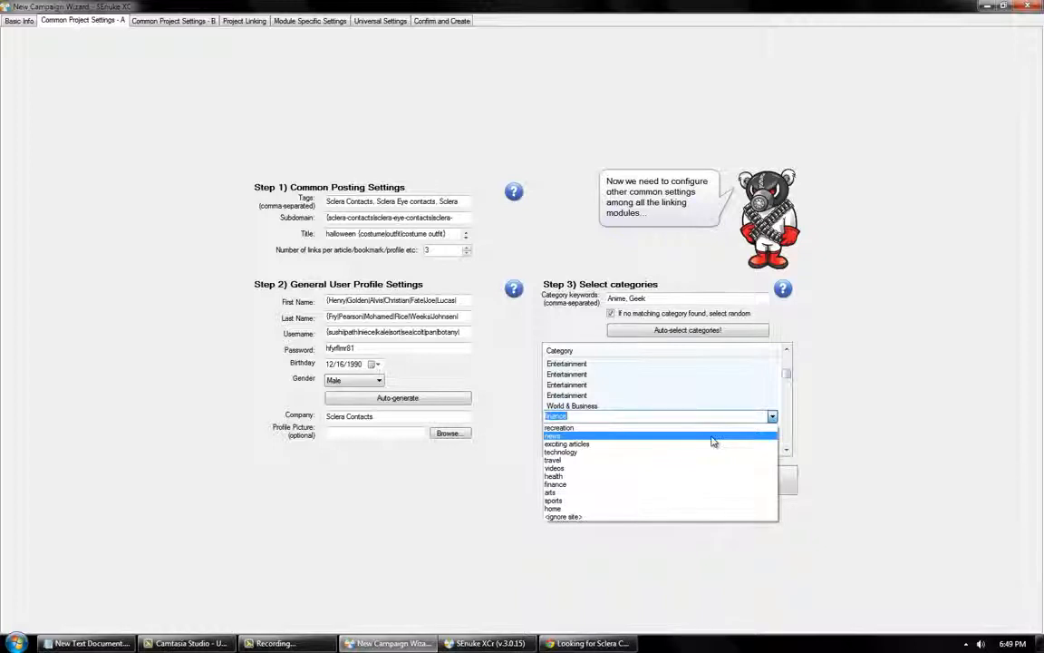
left_click(713, 442)
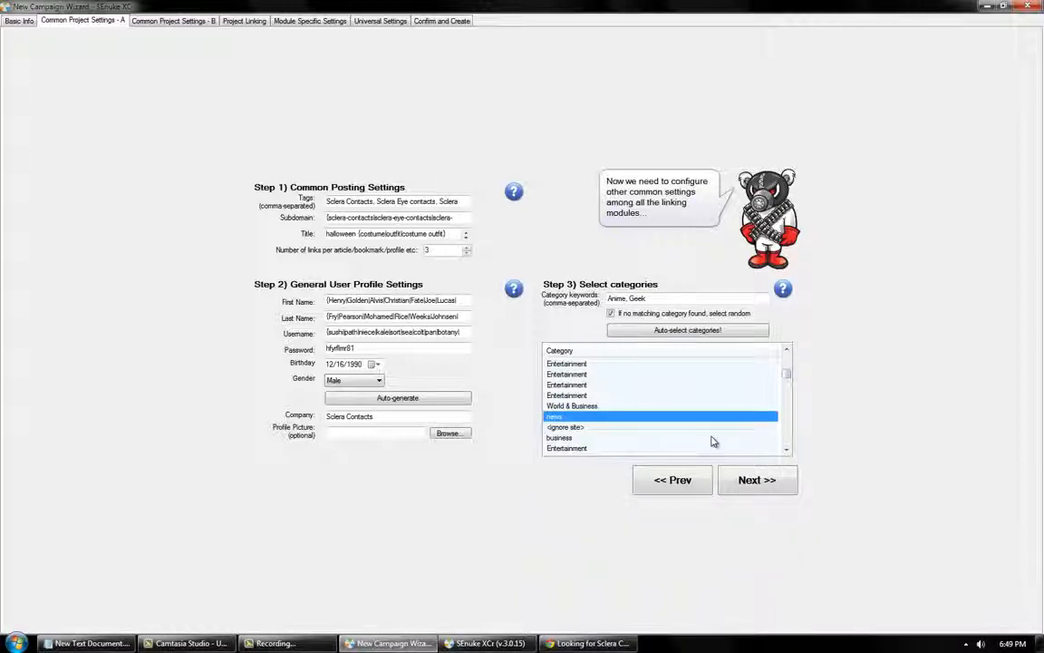
left_click(788, 355)
left_click_drag(788, 355, 793, 461)
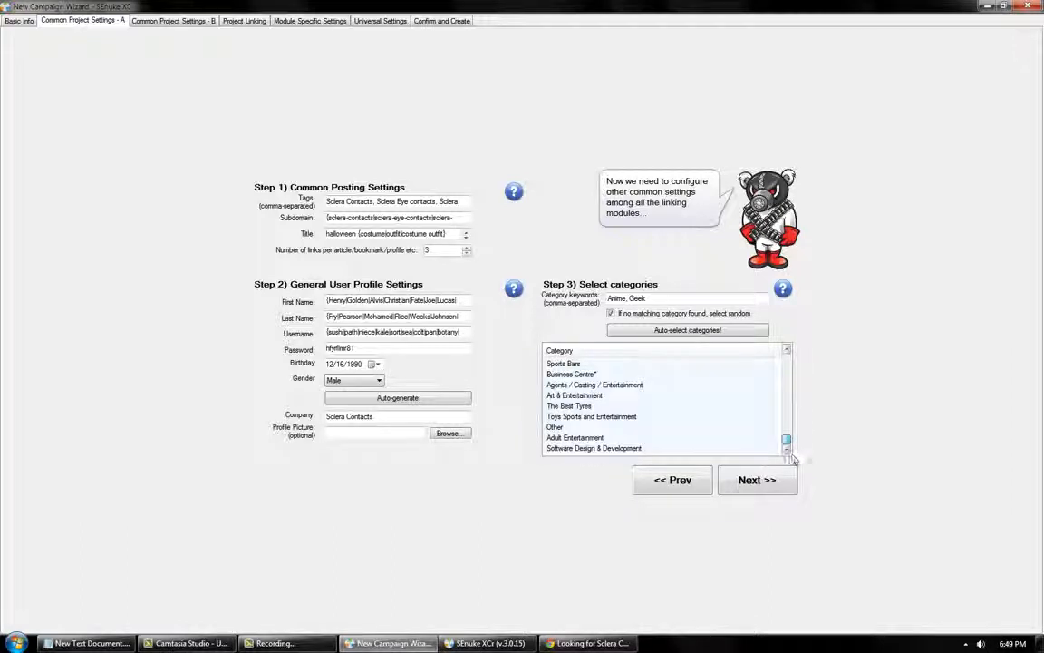
left_click(741, 483)
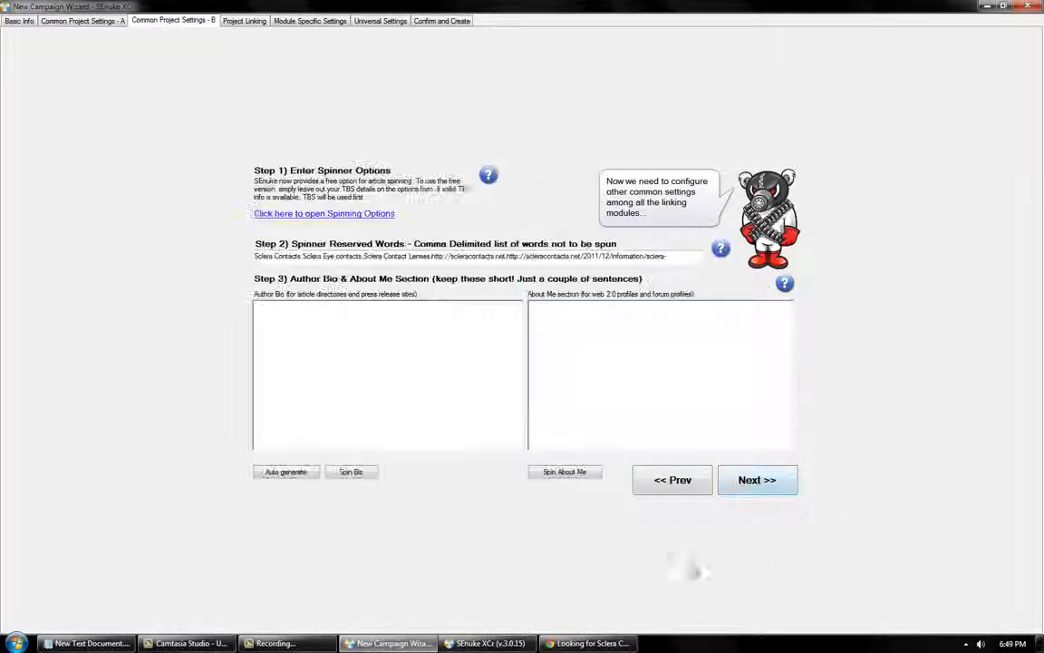
Step: Auto-generate the author bio and copy its full text into the About Me section
left_click(294, 477)
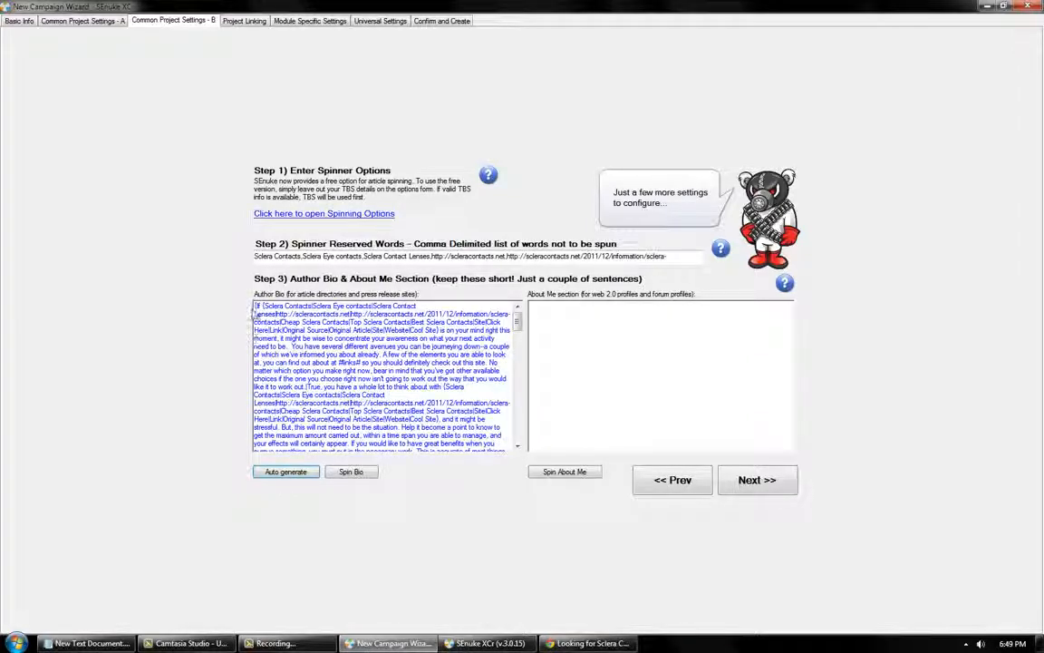
left_click_drag(257, 305, 402, 505)
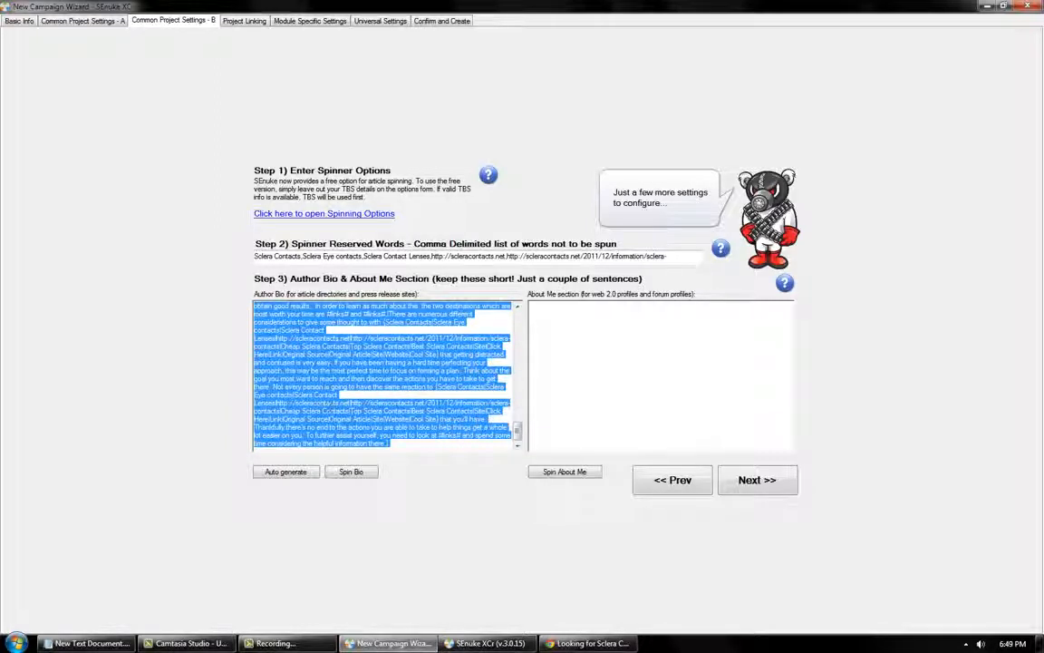
left_click(621, 404)
key("ctrl+v")
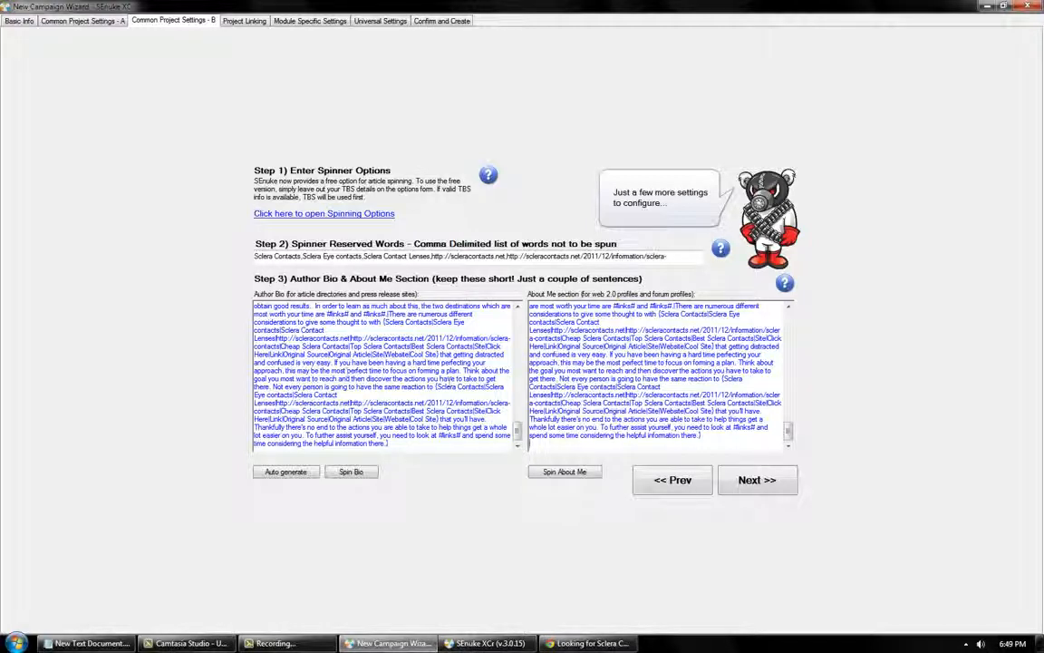
Step: Proceed to project linking and move the Money Site module down and slightly left on the canvas
mouse_move(786, 285)
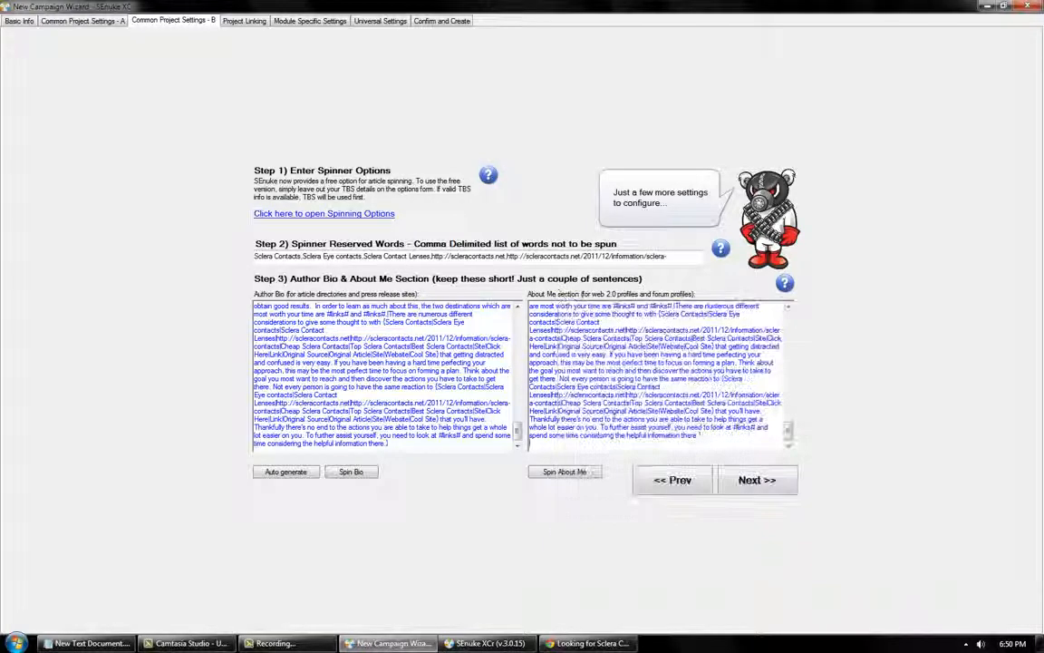
mouse_move(790, 433)
left_mouse_down()
mouse_move(789, 312)
mouse_move(788, 437)
left_mouse_up()
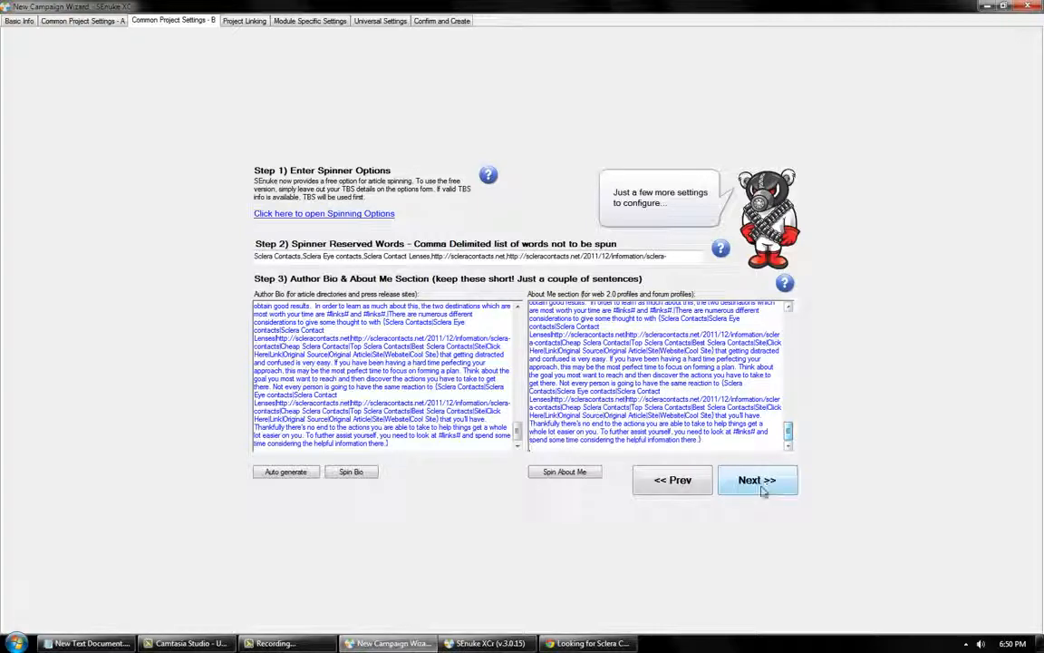
left_click(778, 479)
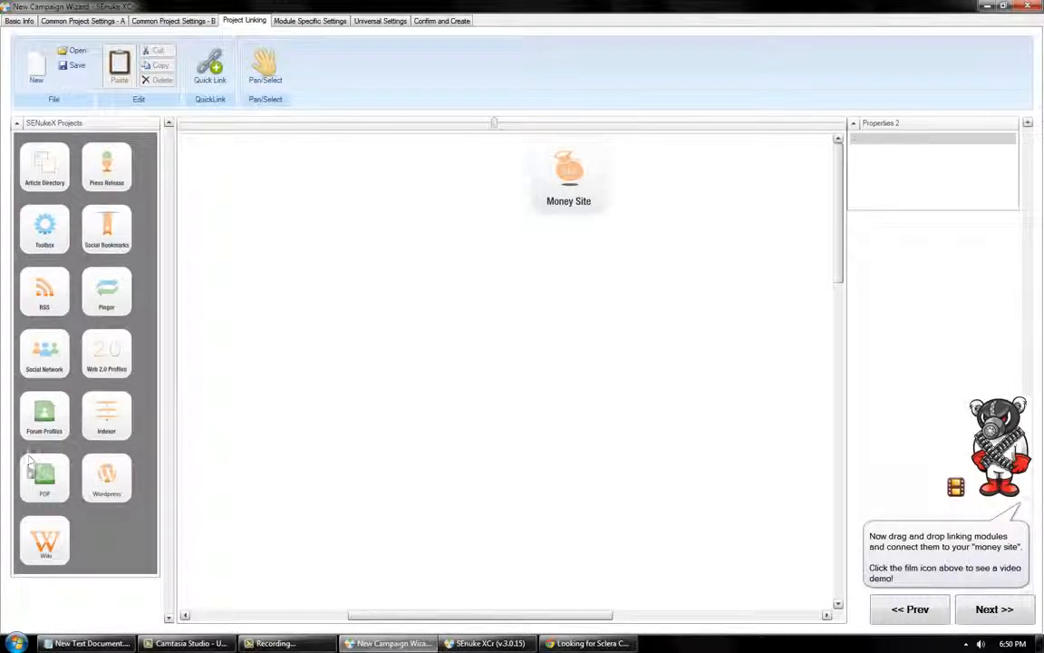
left_click_drag(38, 483, 95, 490)
left_click_drag(569, 181, 534, 288)
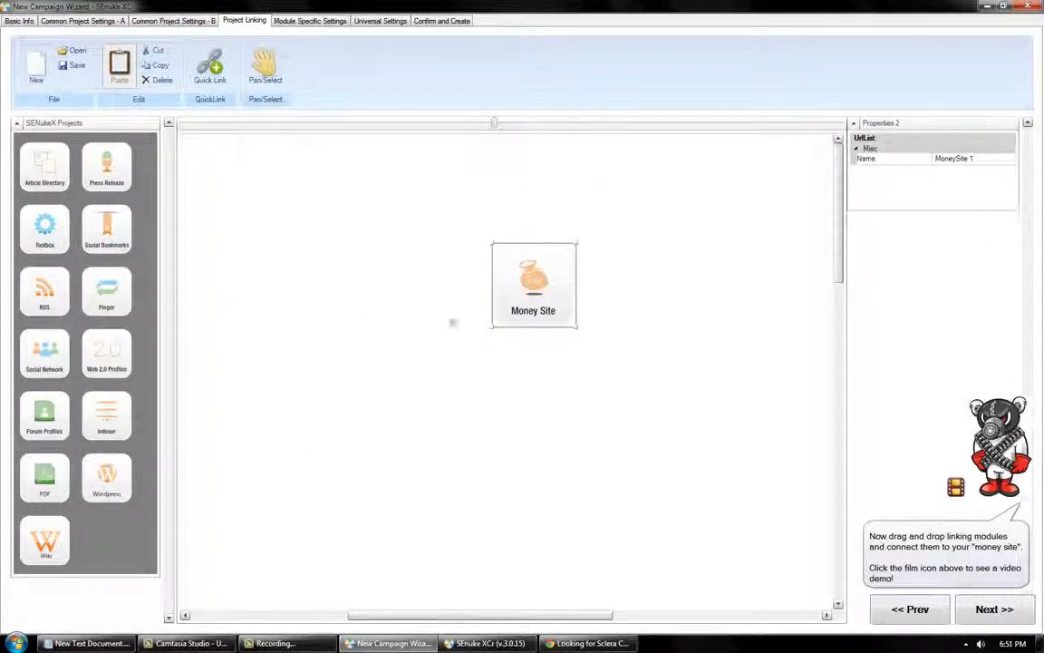
mouse_move(530, 281)
left_mouse_down()
mouse_move(509, 323)
mouse_move(528, 332)
mouse_move(510, 279)
left_mouse_up()
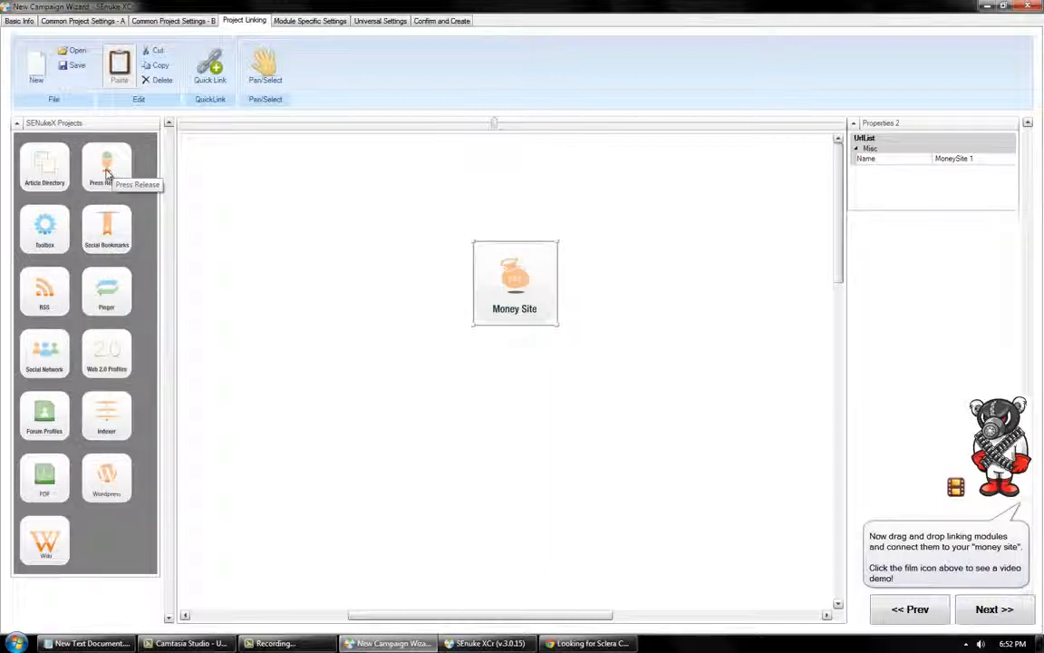
Step: Add a Press Release module, link it to the Money Site, and place it below and to the right of it
left_click_drag(106, 174, 444, 399)
left_click_drag(381, 374, 424, 379)
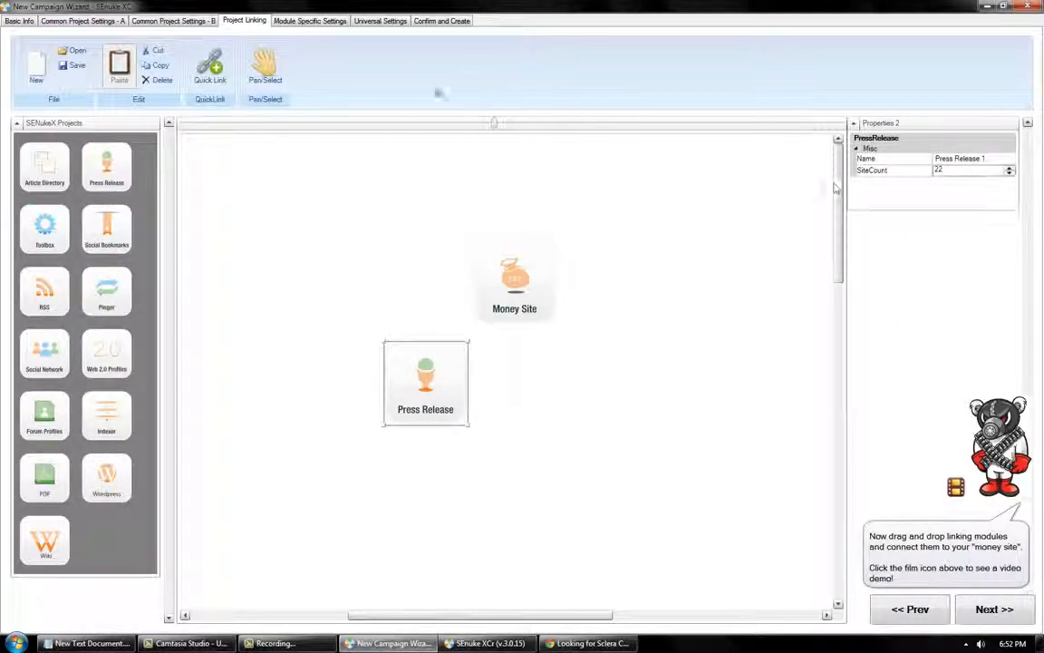
left_click(209, 67)
left_click(426, 381)
left_click(499, 299)
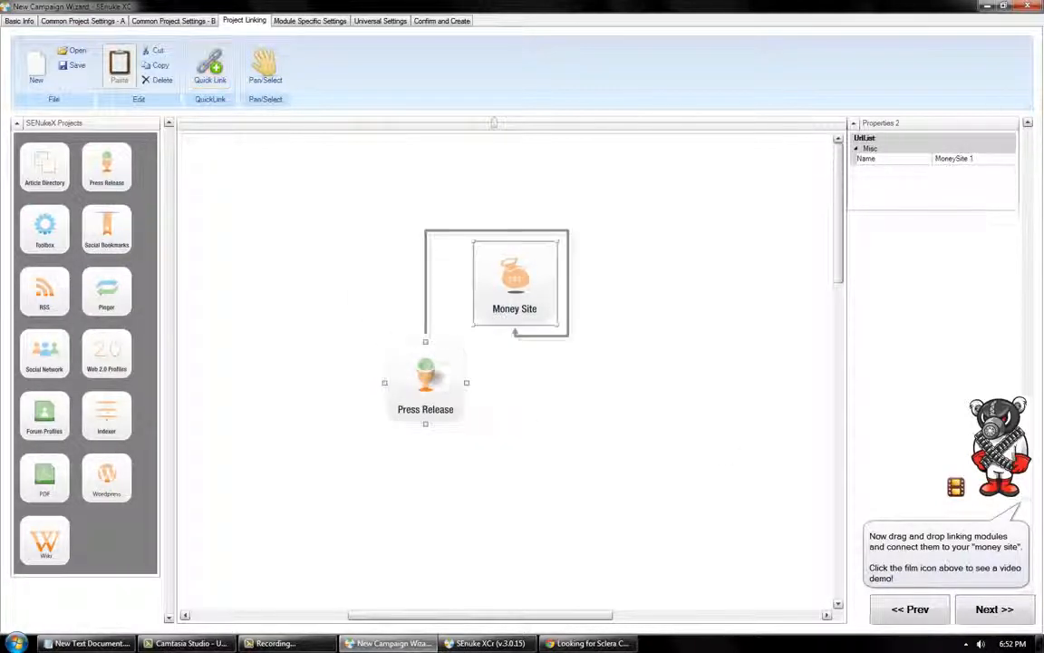
left_click_drag(415, 399, 629, 414)
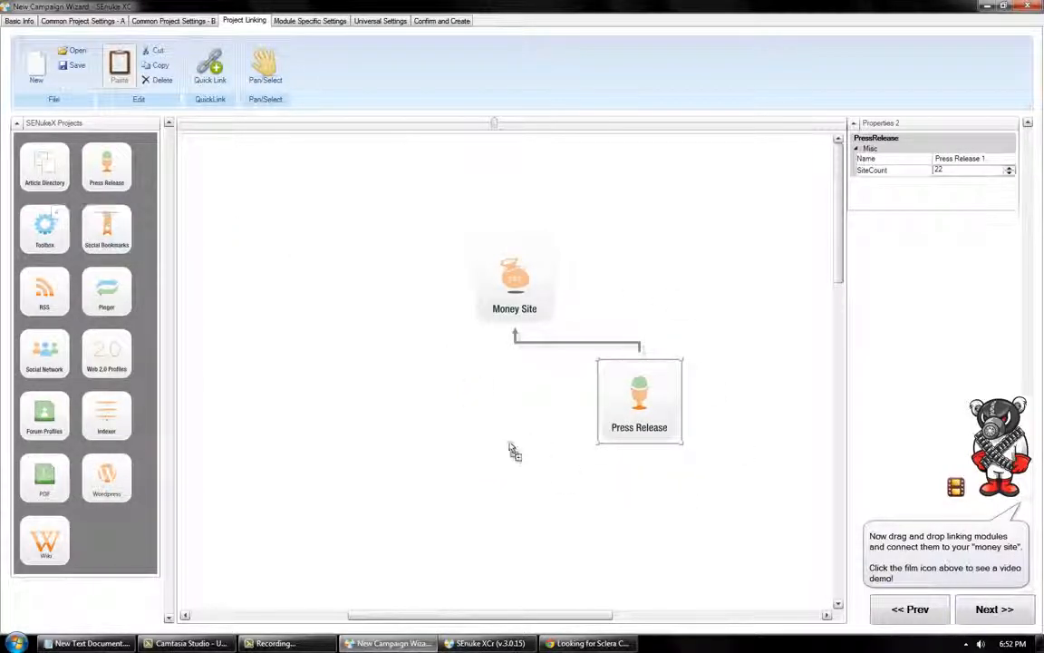
Step: Add an Article Directory module directly below the Money Site and link it to the Money Site
left_click_drag(510, 449, 514, 254)
left_click(211, 66)
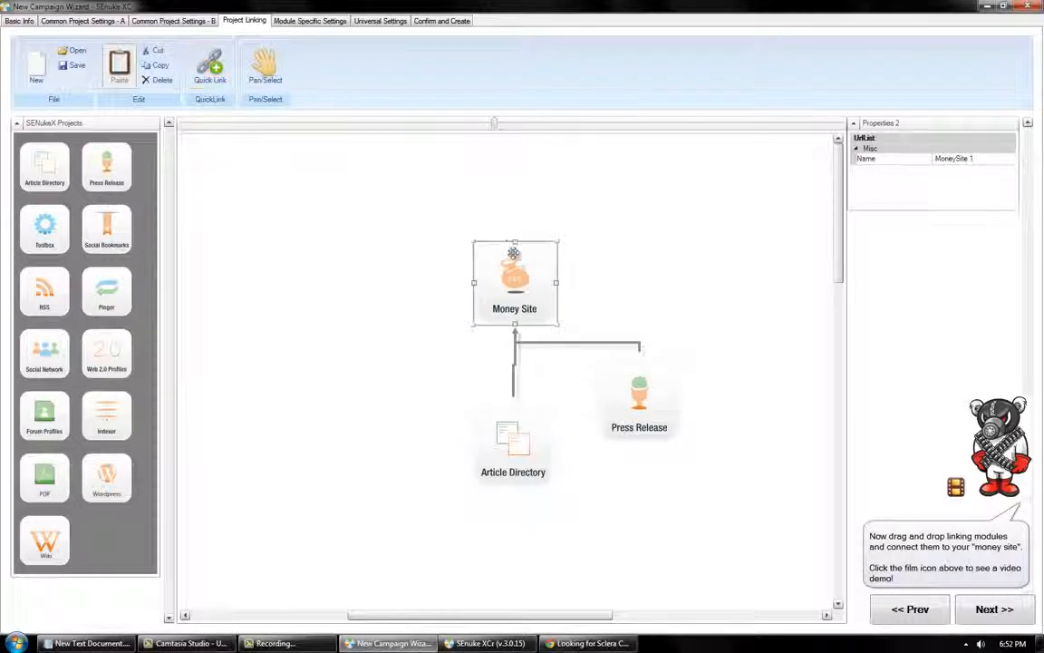
left_click(514, 440)
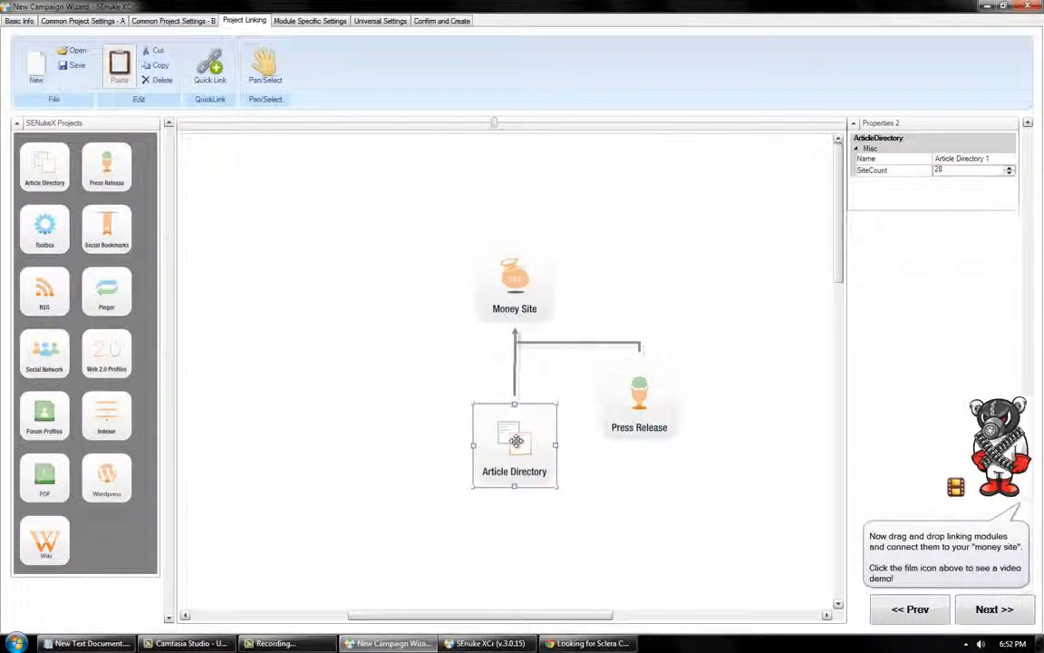
left_click_drag(516, 440, 516, 442)
left_click(433, 325)
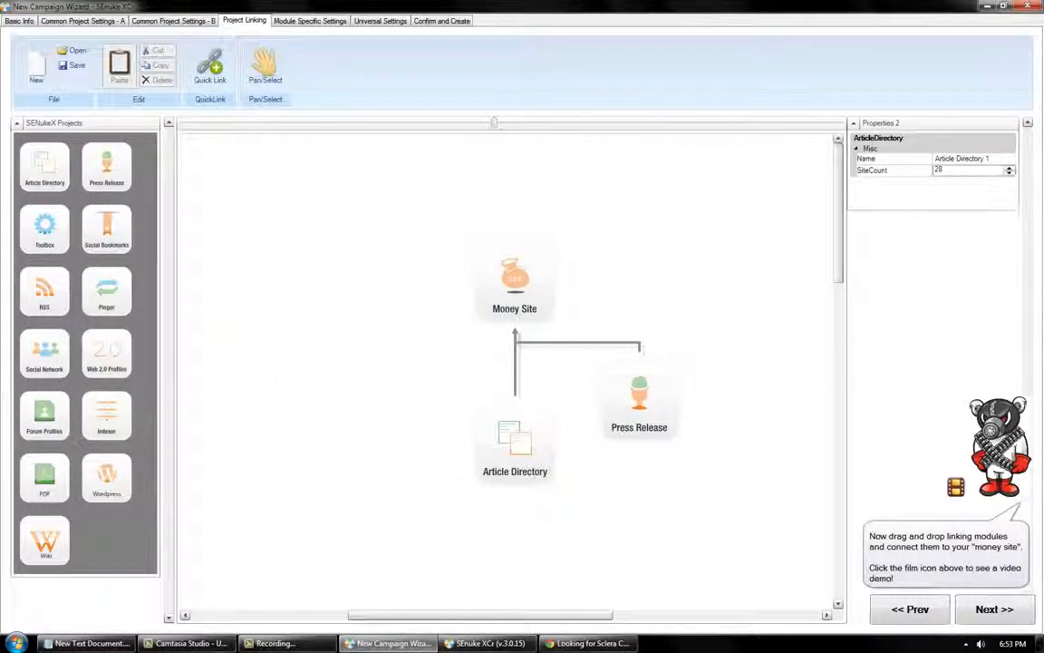
Step: Add a Social Network module below and to the left of the Money Site and link it to the Money Site
left_click_drag(33, 359, 453, 254)
left_click(209, 65)
left_click(419, 370)
left_click_drag(419, 370, 434, 381)
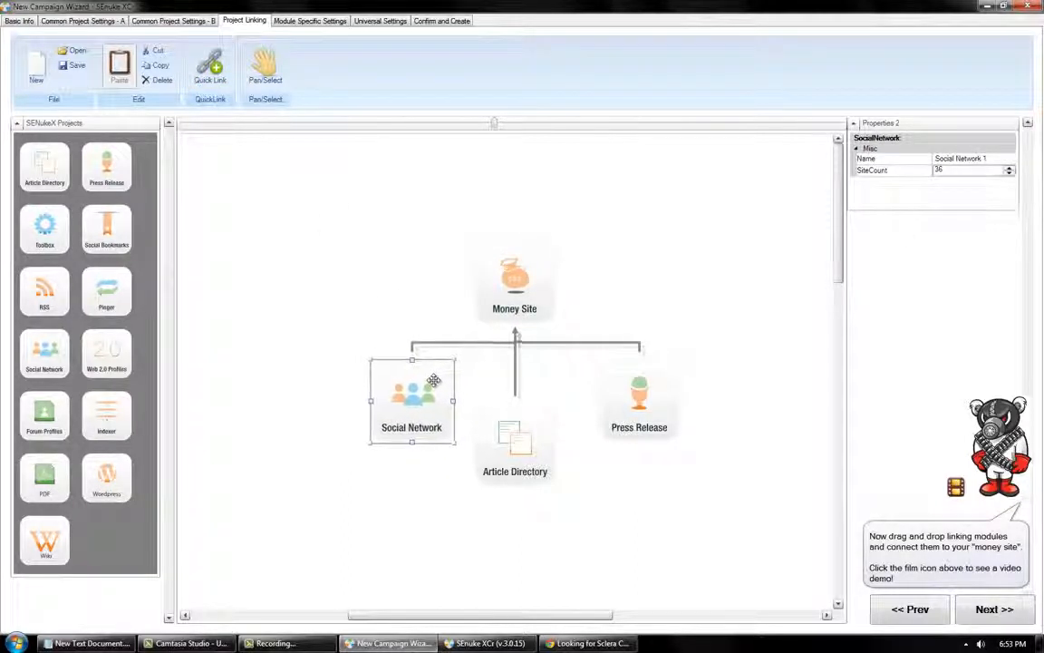
left_click(509, 437)
left_click(639, 399)
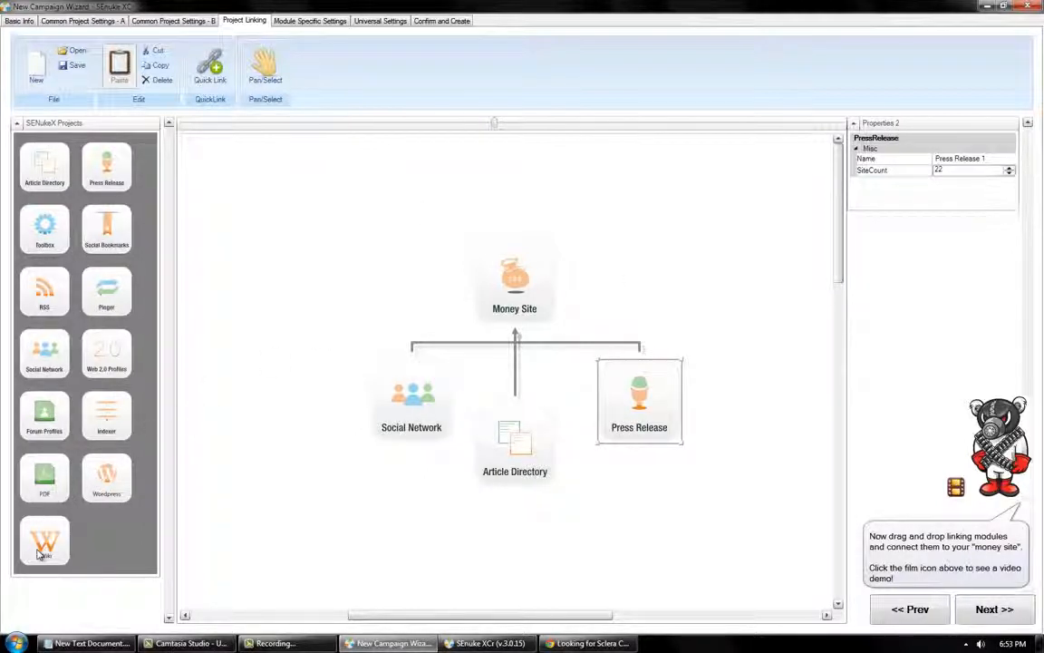
Step: Add a Wiki module, link it to the Money Site, and place it above and to the right of it
left_click_drag(39, 553, 685, 200)
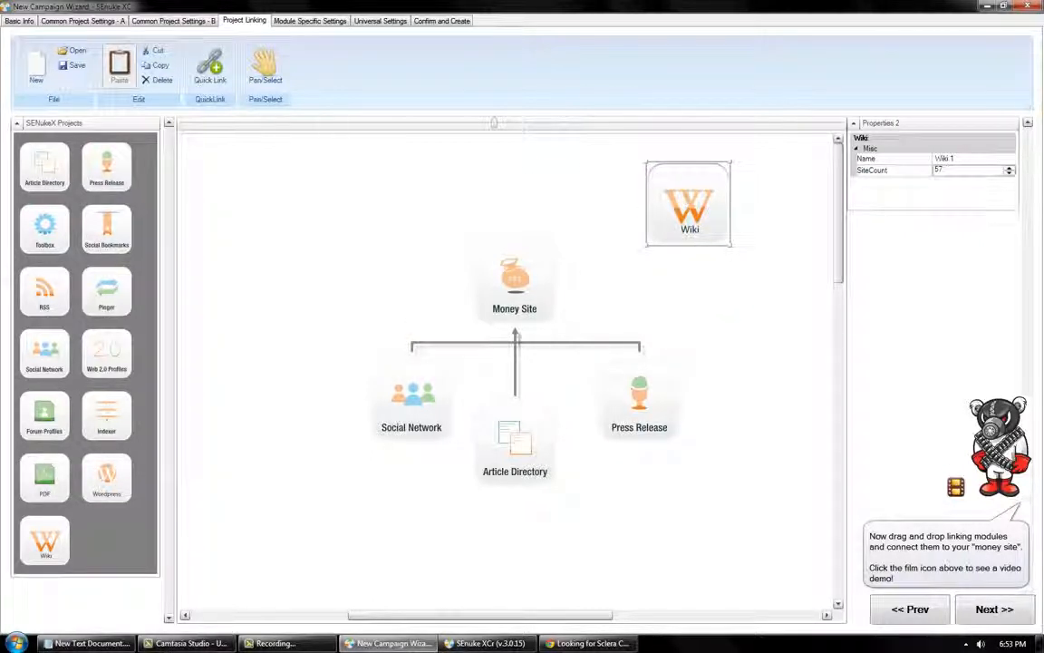
left_click(209, 65)
left_click(521, 261)
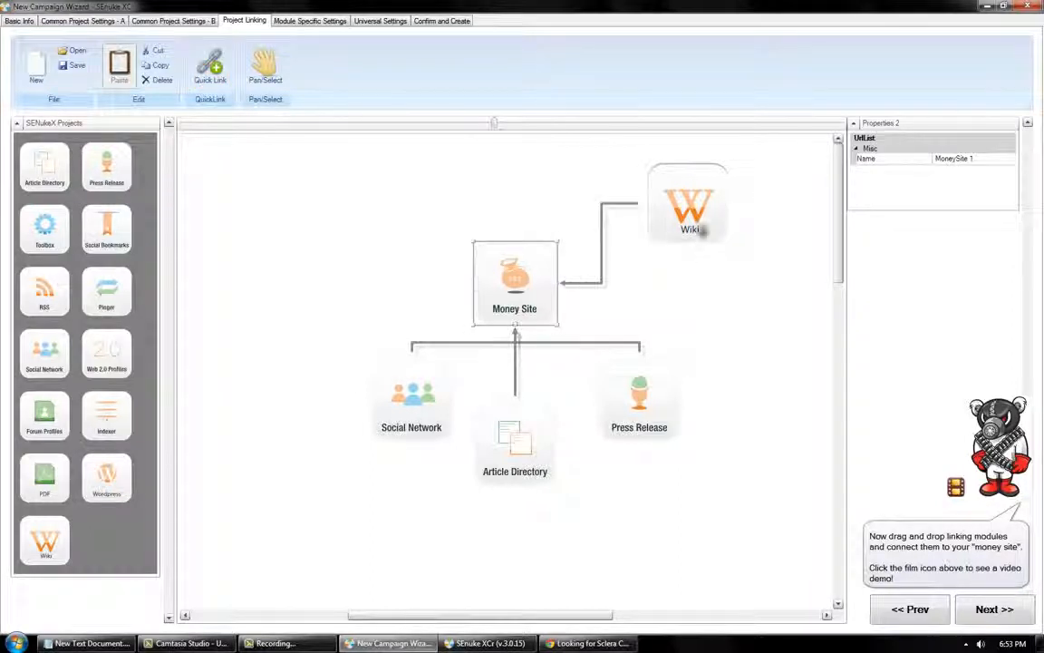
left_click_drag(711, 207, 778, 211)
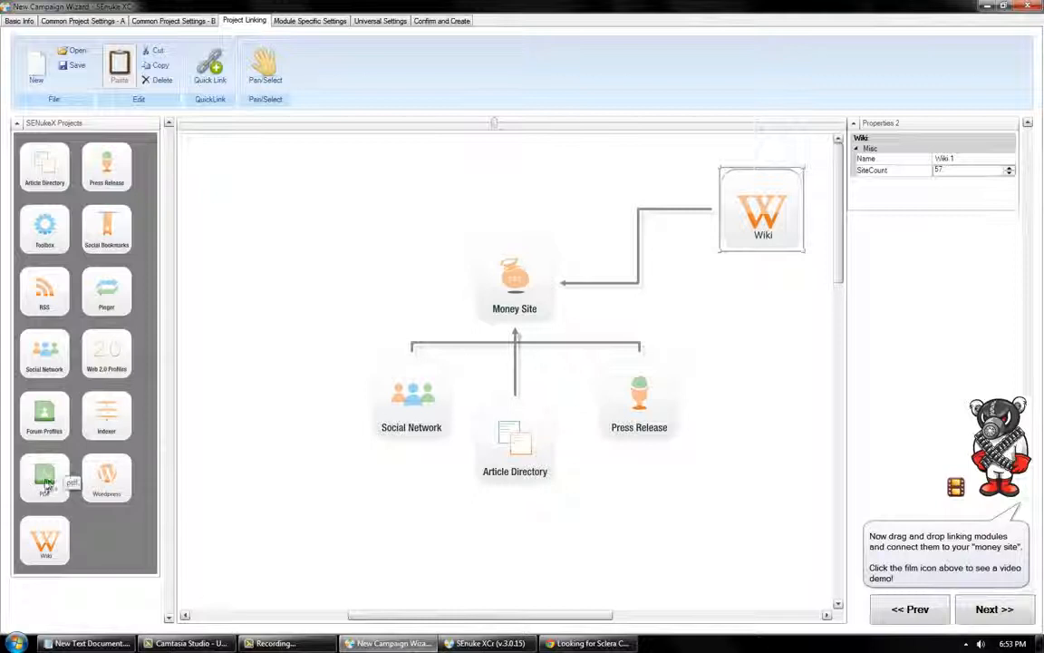
Step: Add a PDF module, link it to the Money Site, and place it above and to the left of it
left_click_drag(341, 286, 508, 272)
left_click(210, 63)
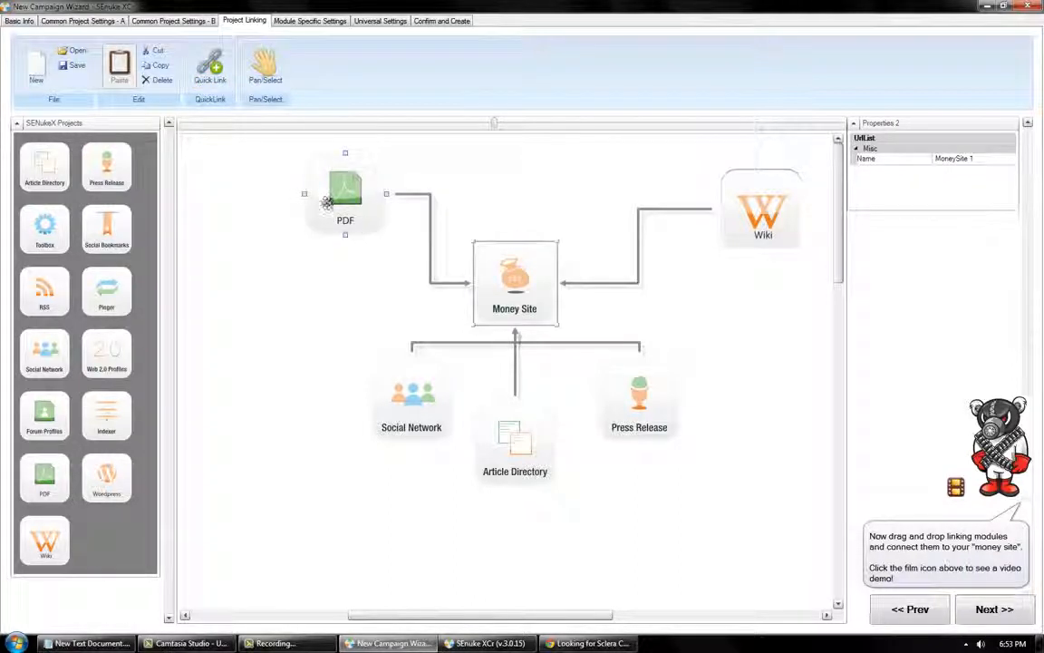
left_click_drag(352, 194, 315, 209)
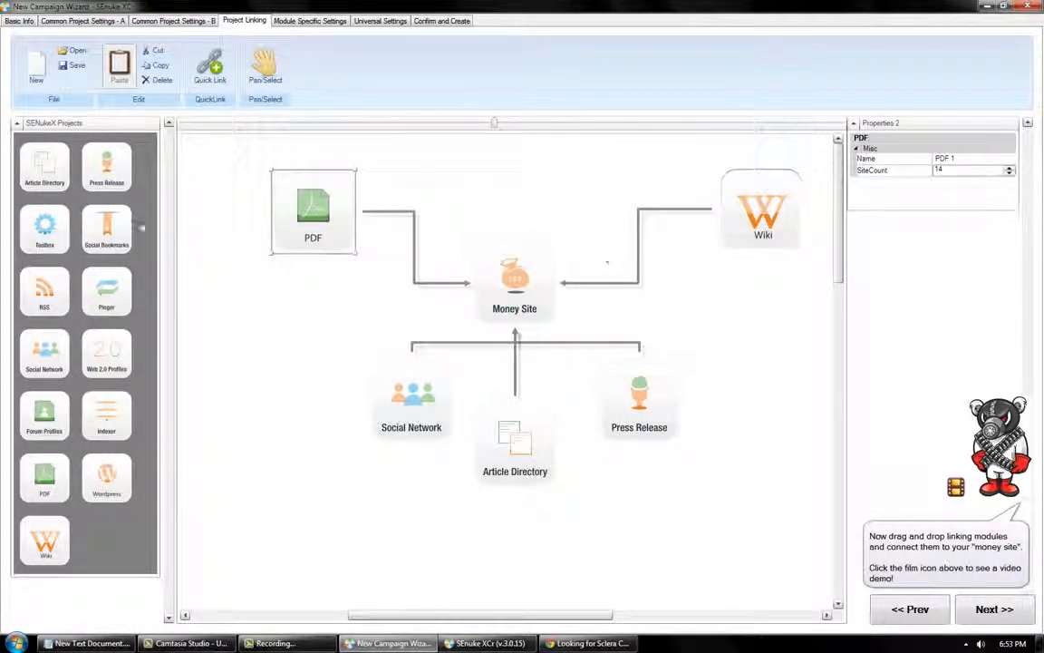
Step: Add a Social Bookmarks module above the Money Site and shift the PDF module slightly
left_click_drag(97, 236, 514, 177)
left_click_drag(312, 204, 307, 206)
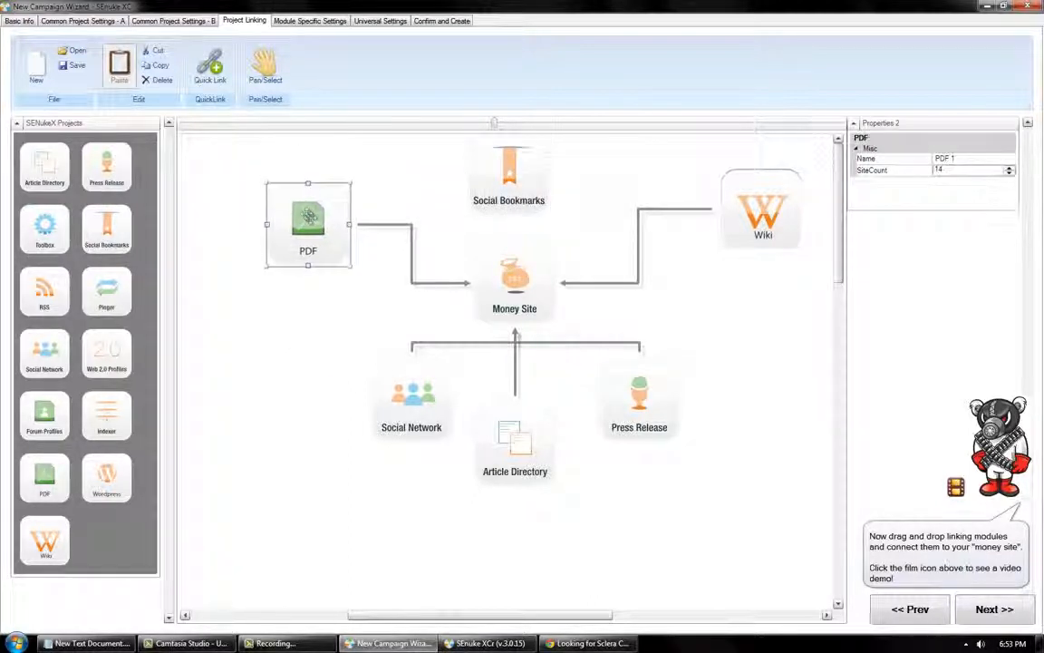
left_click_drag(532, 177, 541, 179)
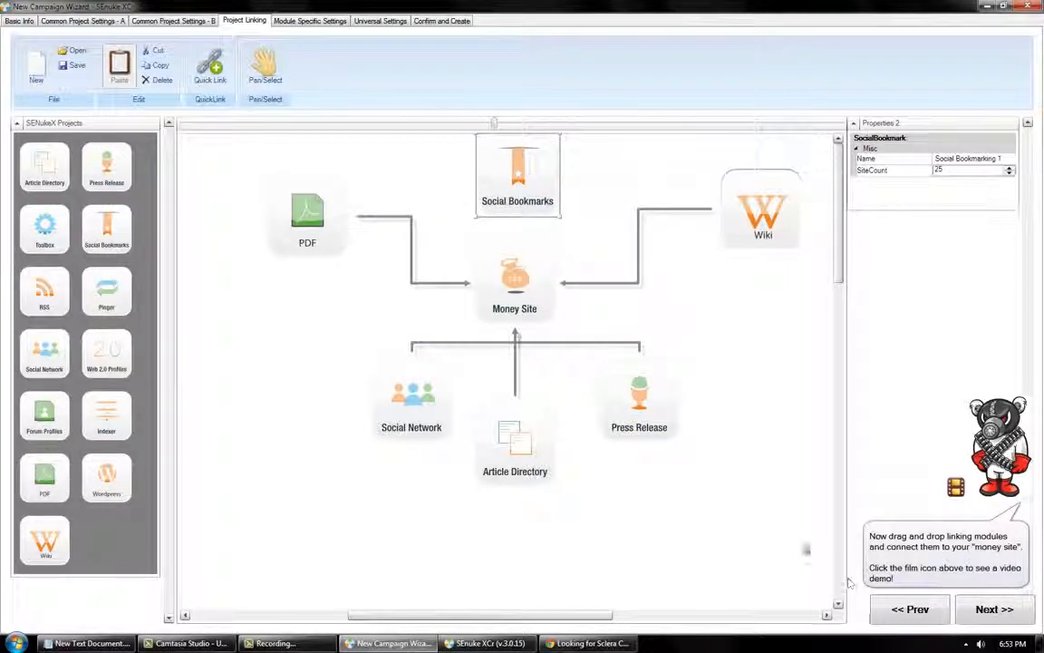
Step: Move the Money Site and all its linked modules down together to make room beneath the Social Bookmarks module
left_click_drag(194, 154, 730, 467)
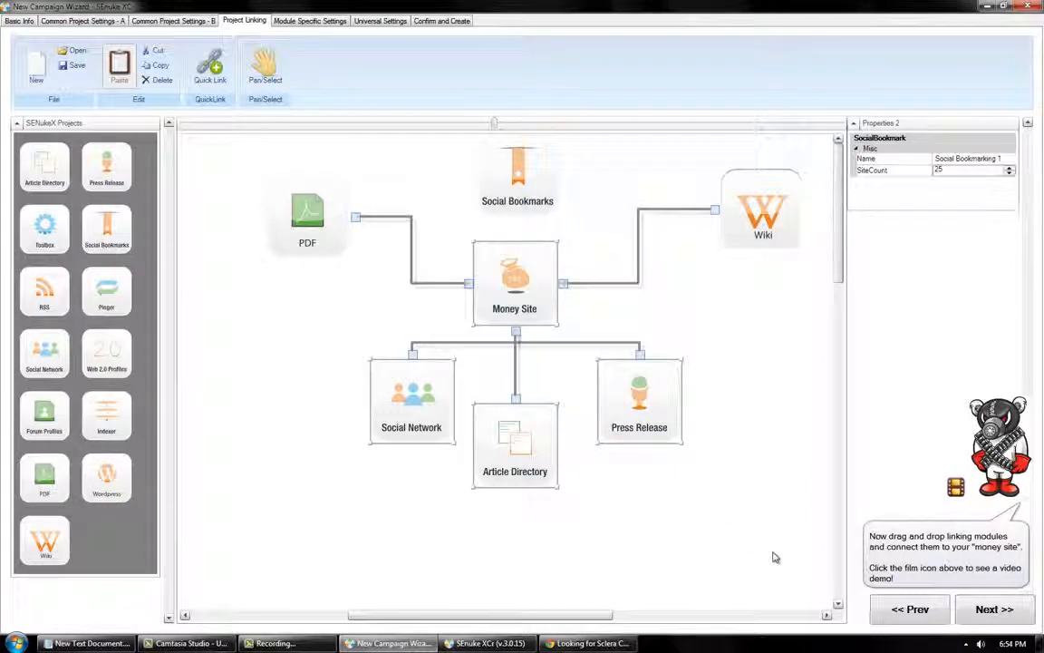
left_click_drag(797, 544, 247, 168)
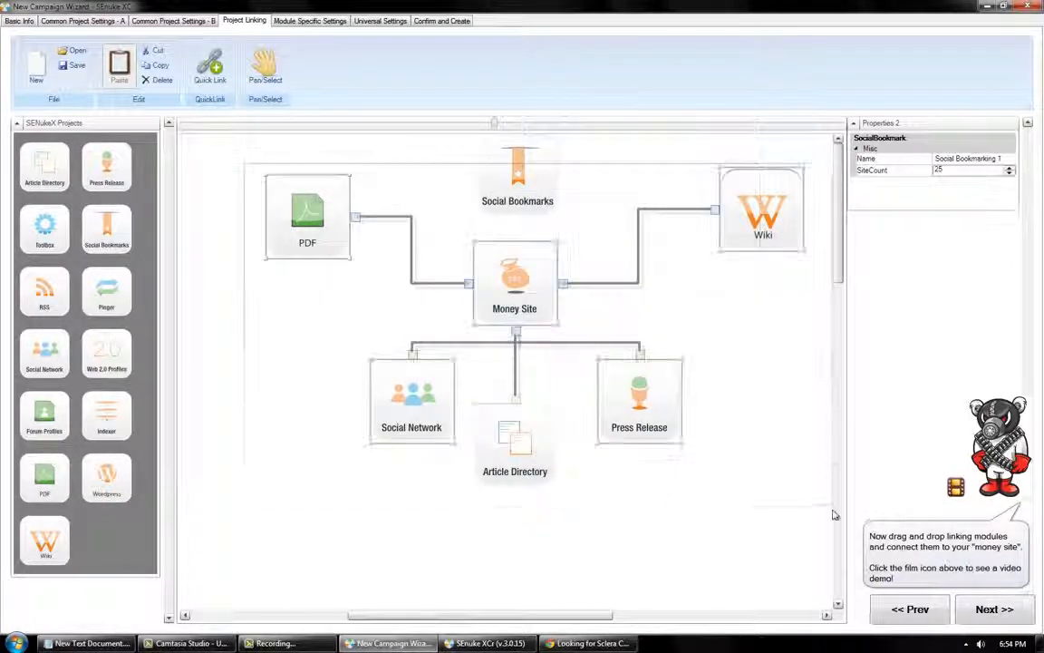
left_click_drag(631, 385, 637, 451)
left_click(517, 176)
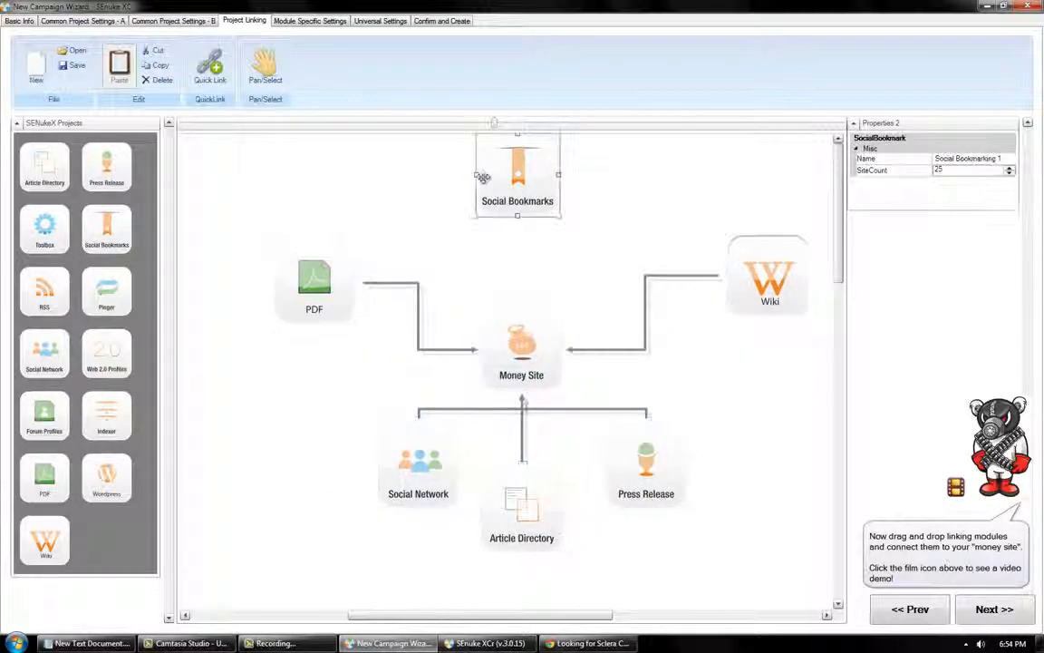
left_click(517, 275)
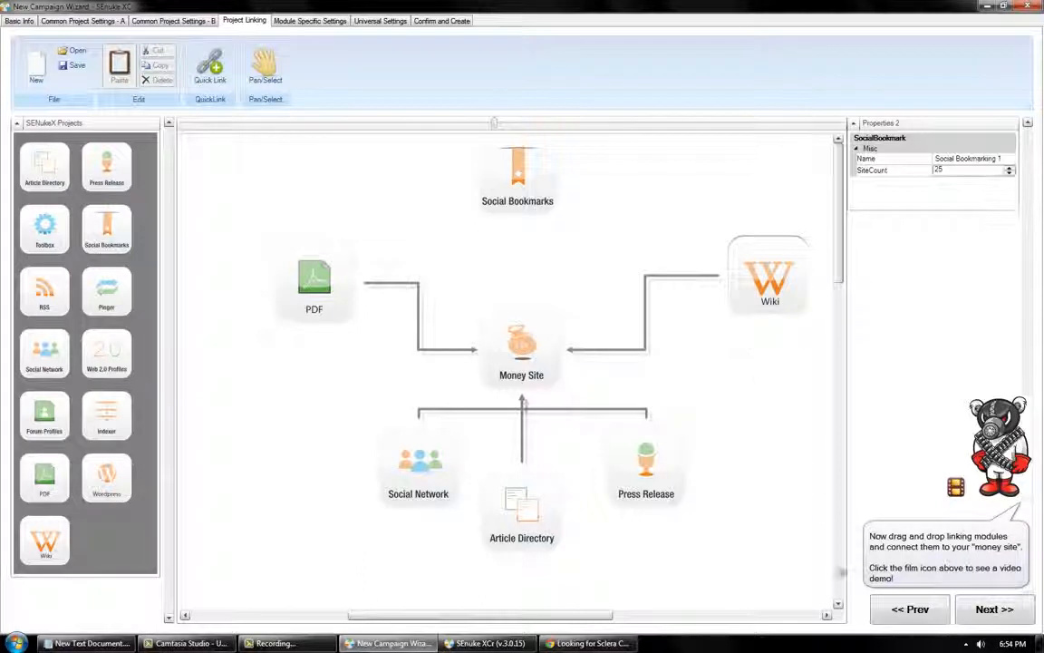
left_click_drag(820, 573, 244, 239)
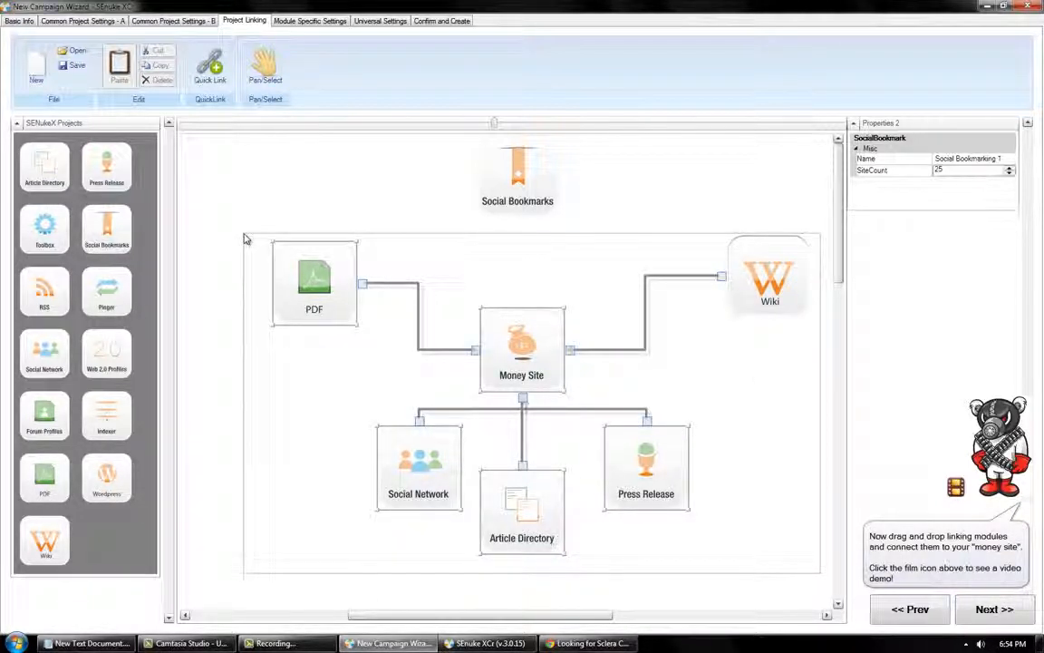
left_click(517, 179)
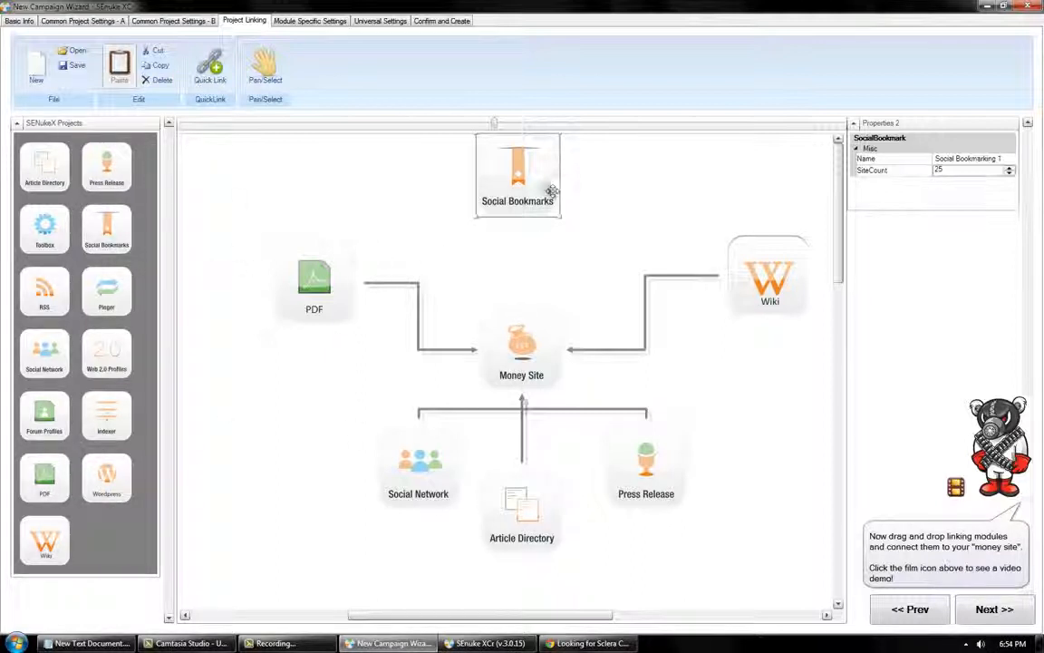
Step: Link the Social Bookmarks module to the Money Site and position it directly above it
mouse_move(535, 188)
left_mouse_down()
mouse_move(541, 229)
mouse_move(521, 324)
left_mouse_up()
left_click(209, 65)
left_click(533, 240)
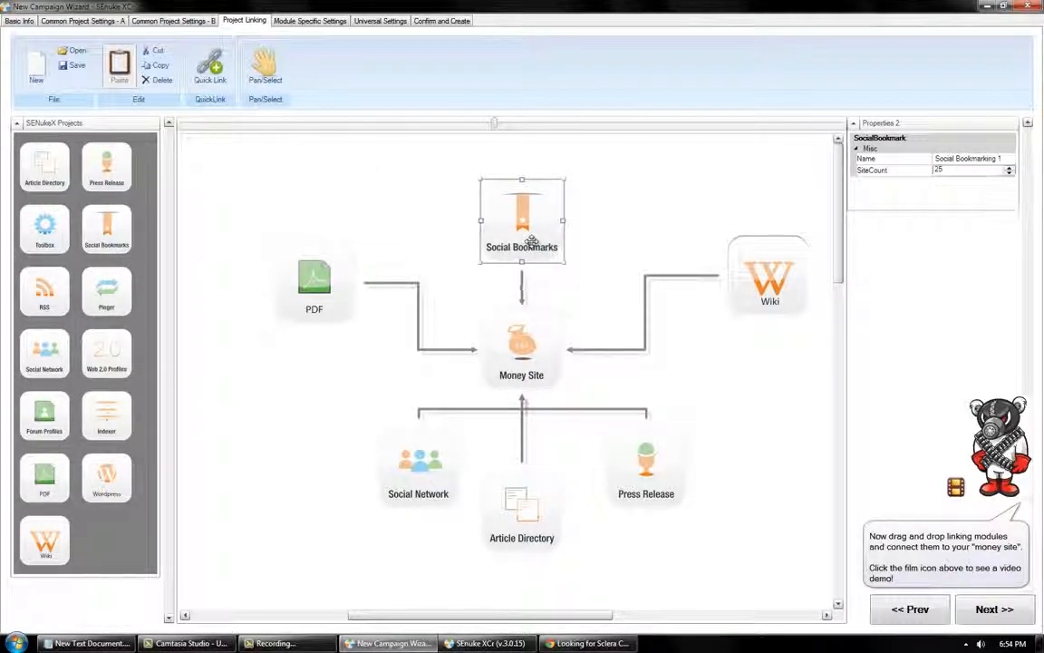
left_click(587, 368)
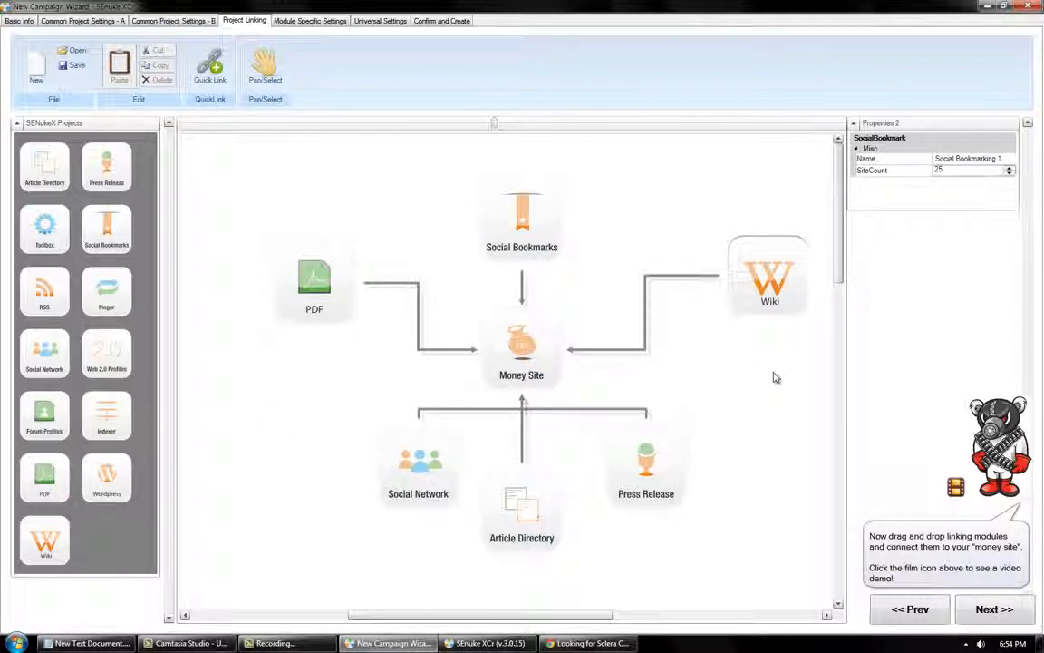
Step: Add an RSS module below and to the left of the Social Network module and link it to the Social Network
left_click_drag(491, 617, 504, 627)
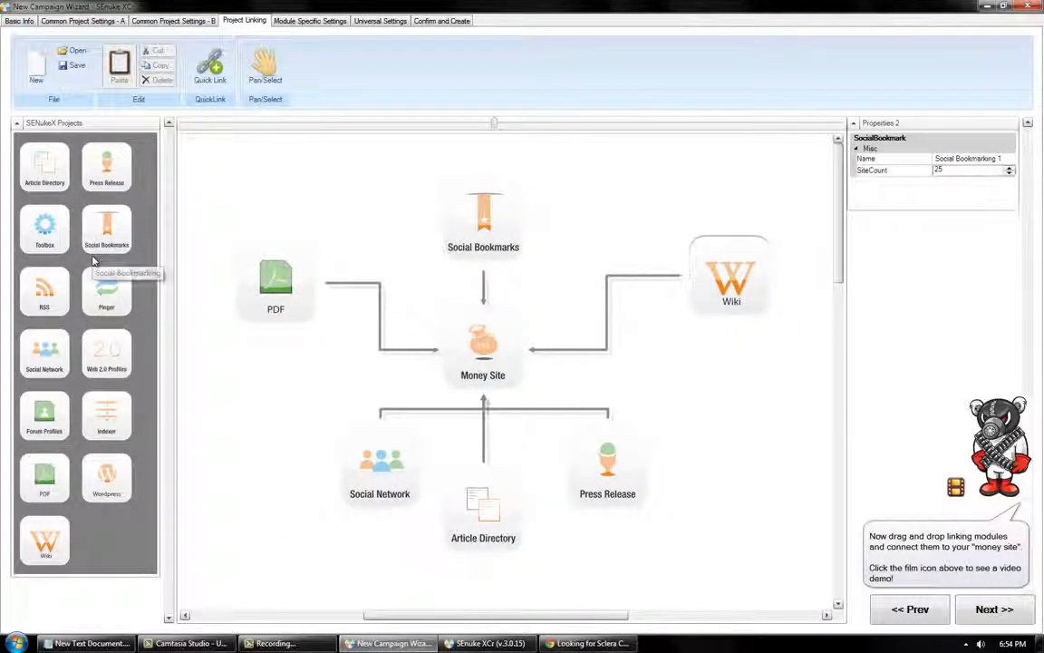
left_click_drag(40, 296, 278, 541)
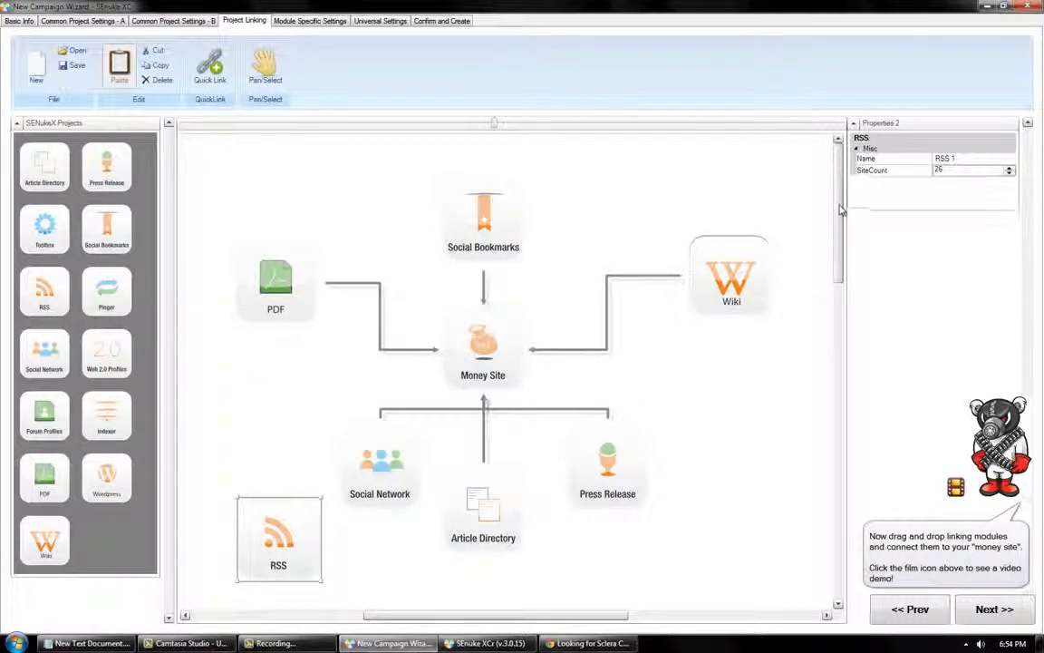
left_click_drag(841, 209, 846, 234)
left_click_drag(266, 454, 263, 519)
left_click(215, 73)
left_click(252, 456)
left_click(361, 394)
Step: Add a second RSS module below the Press Release module and try to link it to the Press Release
left_click_drag(42, 305, 648, 497)
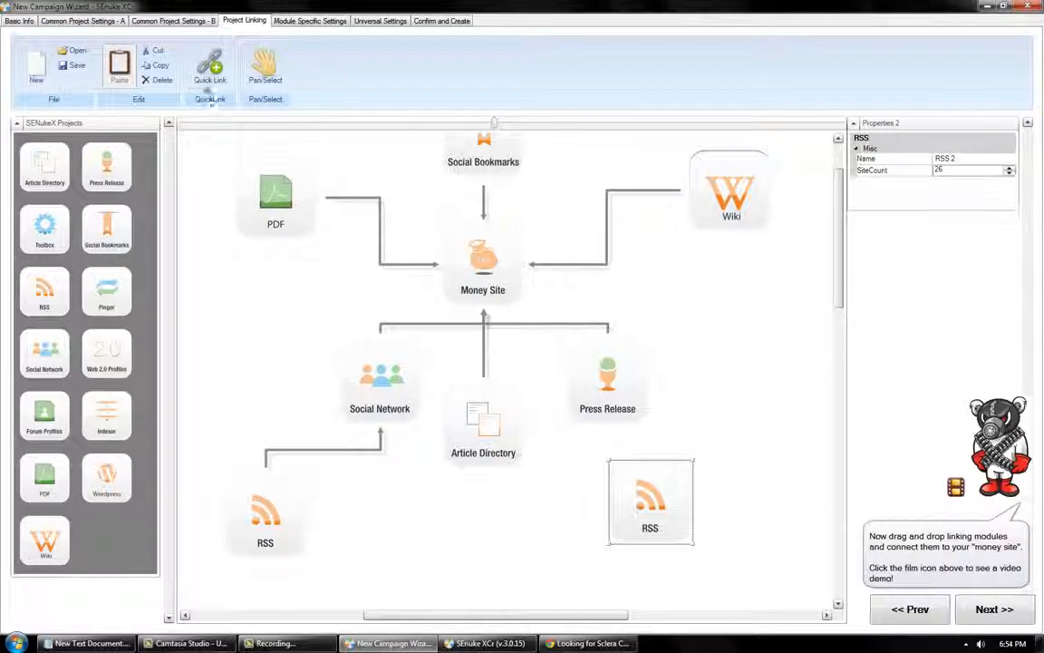
left_click(609, 395)
left_click(624, 366)
Step: Move the second RSS module below the Wiki module and try to link it to the Wiki
left_click_drag(634, 493, 697, 305)
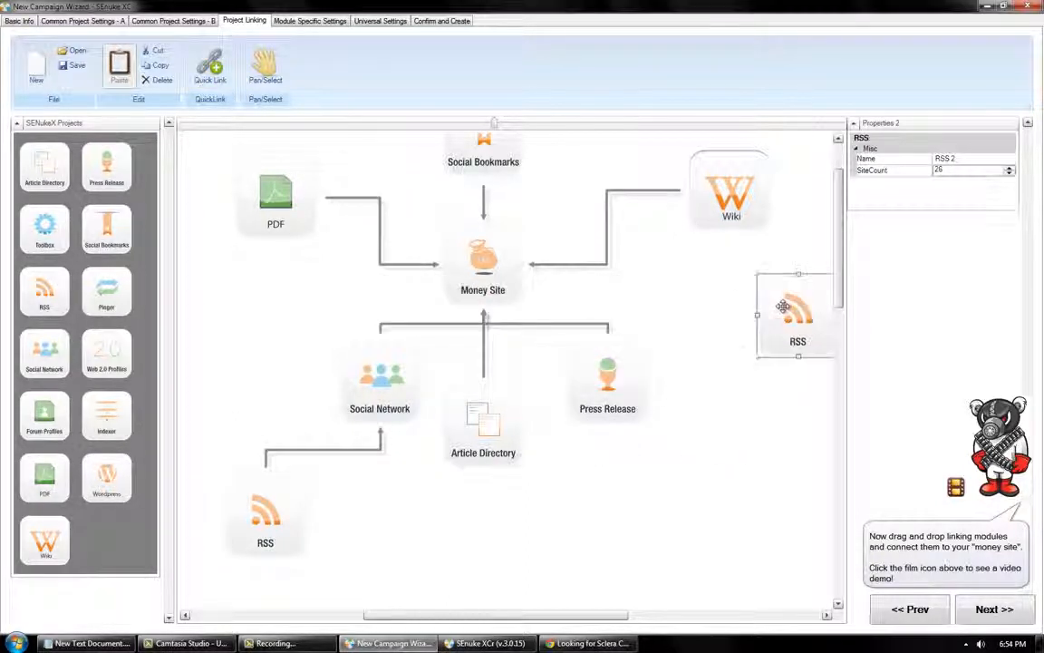
left_click(198, 80)
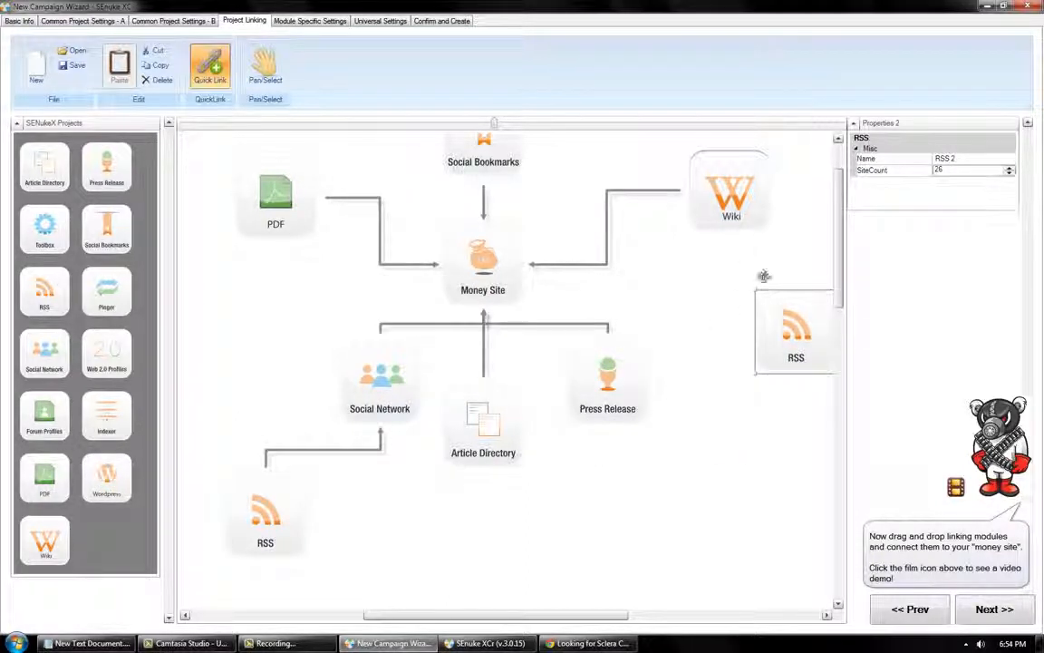
left_click(743, 223)
left_click(638, 364)
Step: Try to link the second RSS module to the Article Directory and to the PDF module, moving it near each one
left_click_drag(764, 347, 437, 593)
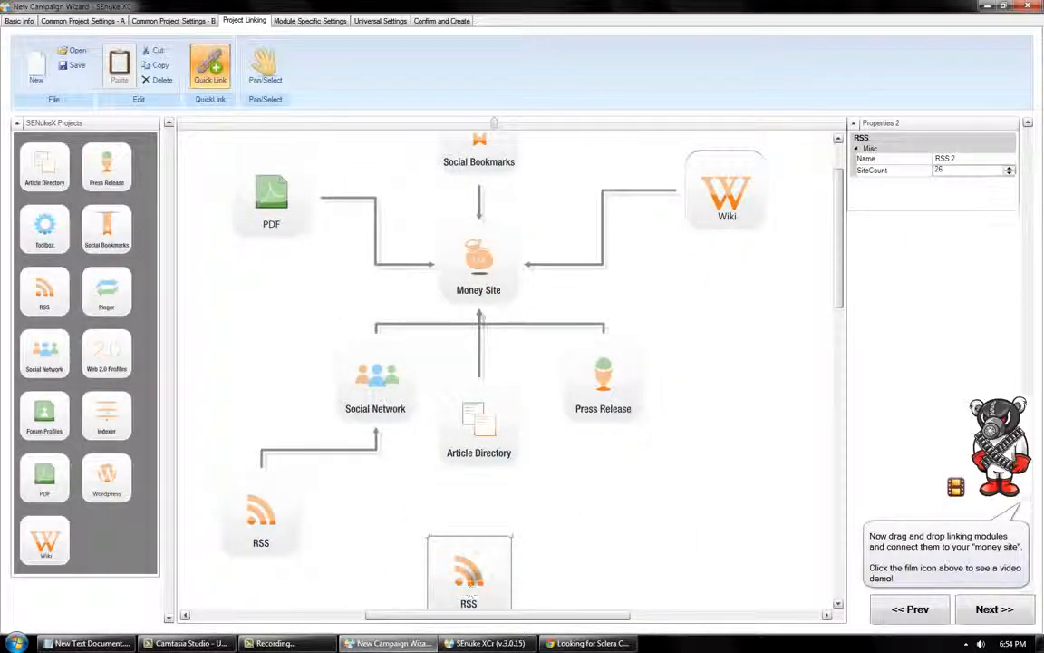
left_click(468, 408)
left_click_drag(484, 580, 238, 337)
left_click(258, 217)
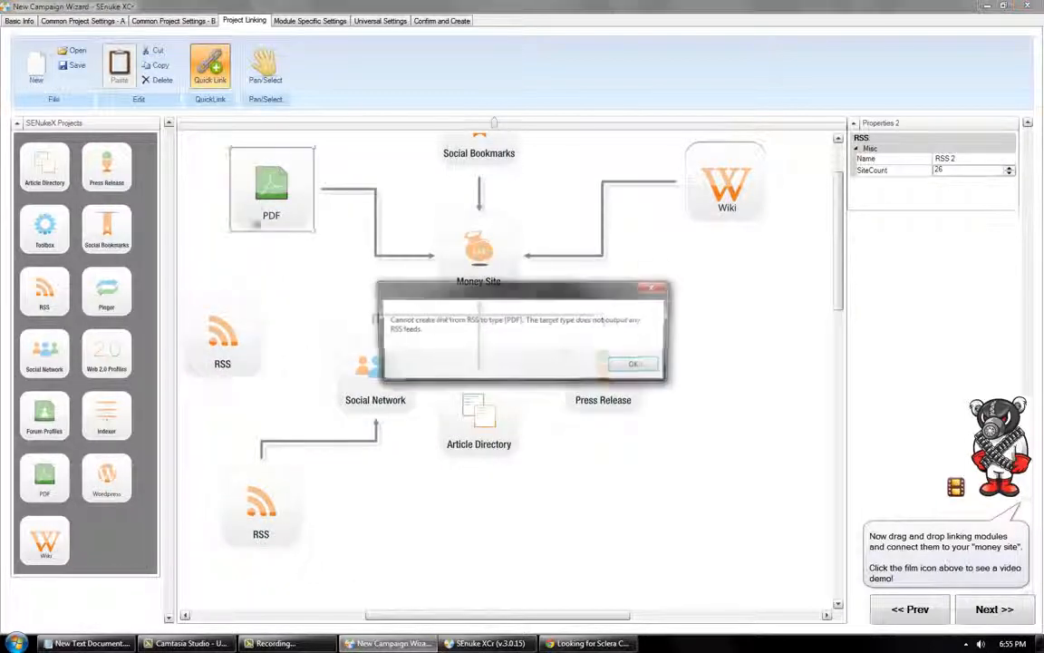
left_click(634, 364)
Step: Link the second RSS module to the Social Bookmarks module and place it to the right of it
left_click_drag(839, 287, 838, 261)
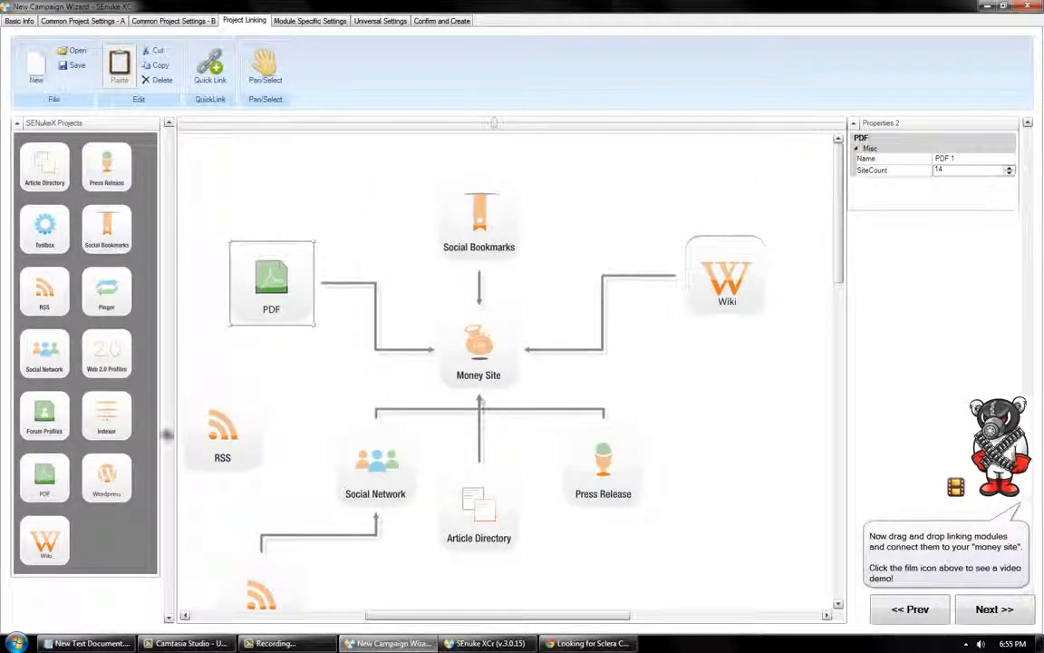
left_click_drag(223, 434, 594, 177)
left_click(210, 69)
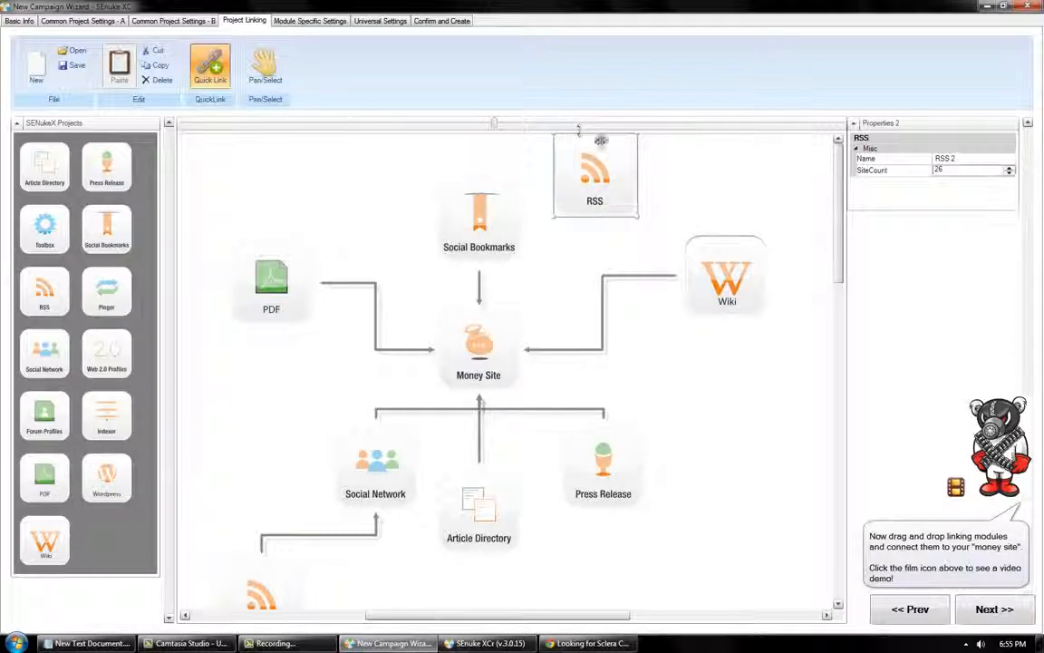
left_click(618, 179)
left_click(486, 214)
left_click_drag(578, 196, 604, 218)
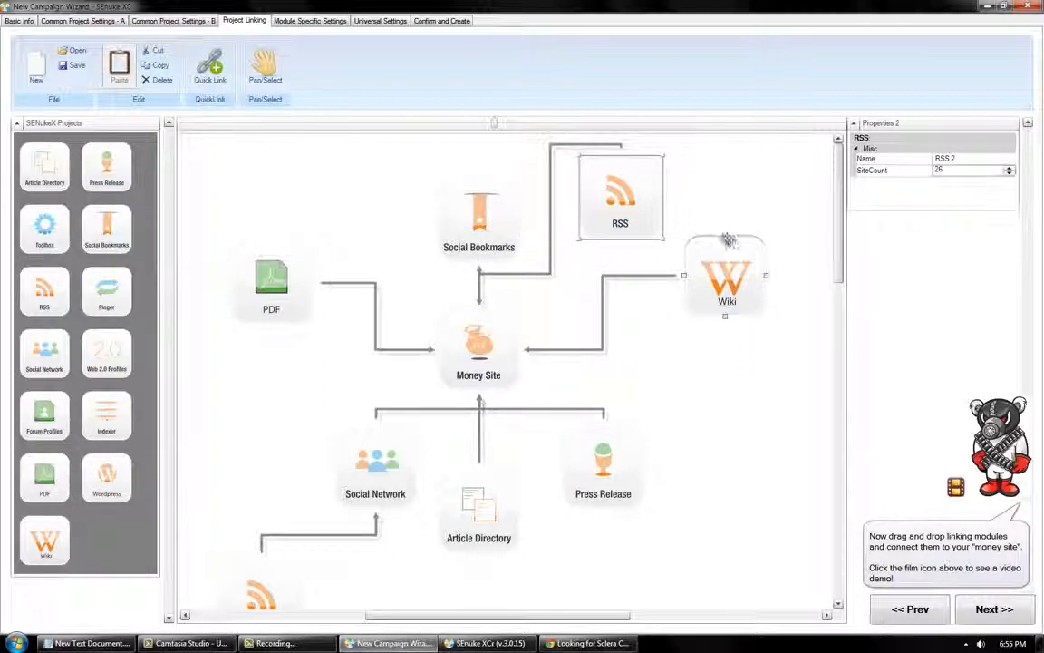
Step: Add a Pinger module, link it to the PDF module, and place it below and to the left of it
left_click_drag(121, 272, 218, 181)
left_click(201, 75)
left_click_drag(239, 224, 243, 283)
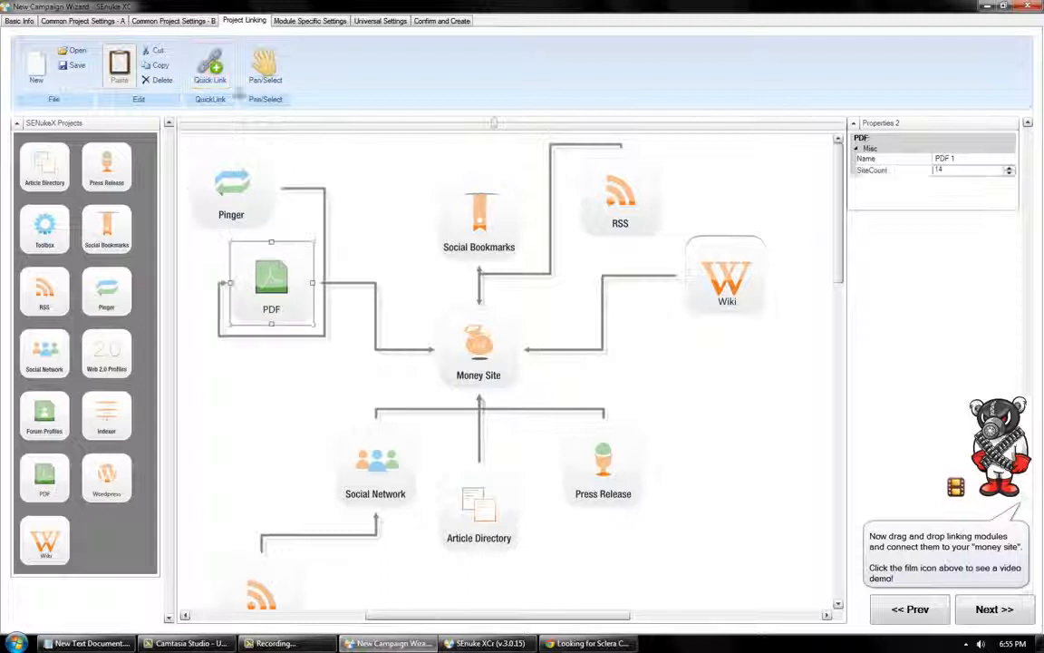
left_click(222, 188)
left_click_drag(222, 188, 209, 409)
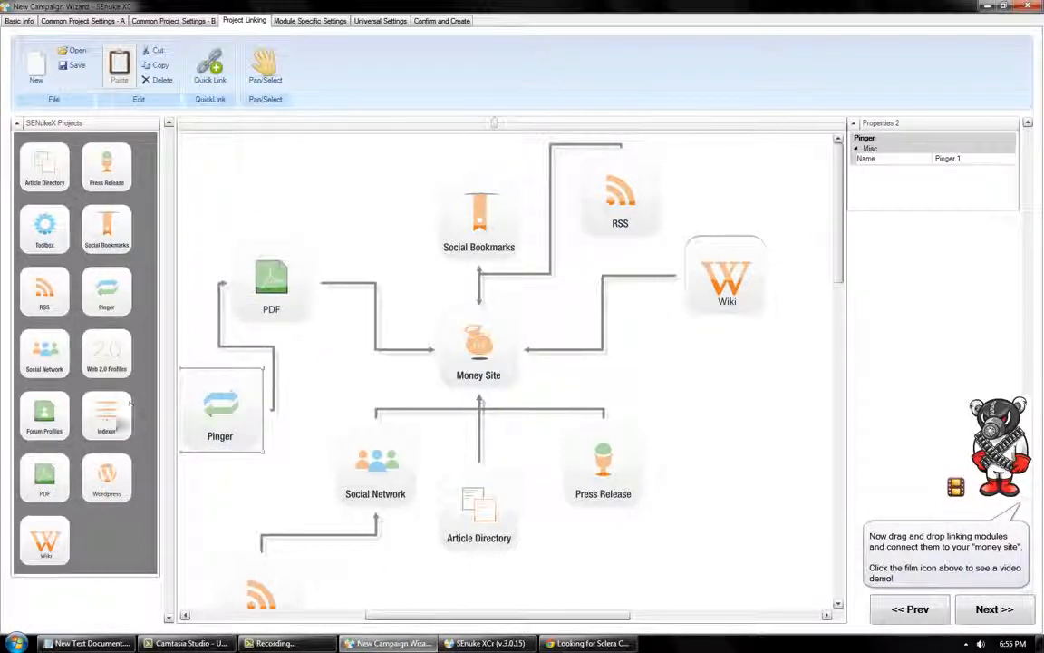
Step: Add a second Pinger module above and to the left of Social Bookmarks and link it to Social Bookmarks
left_click_drag(113, 281, 374, 177)
left_click(201, 69)
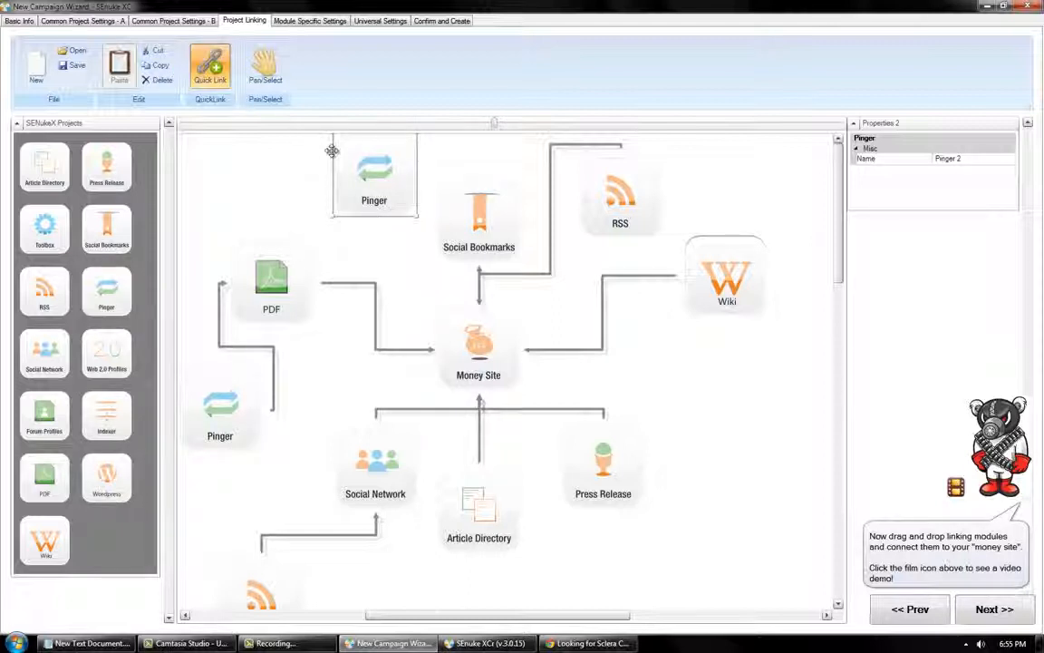
left_click(466, 201)
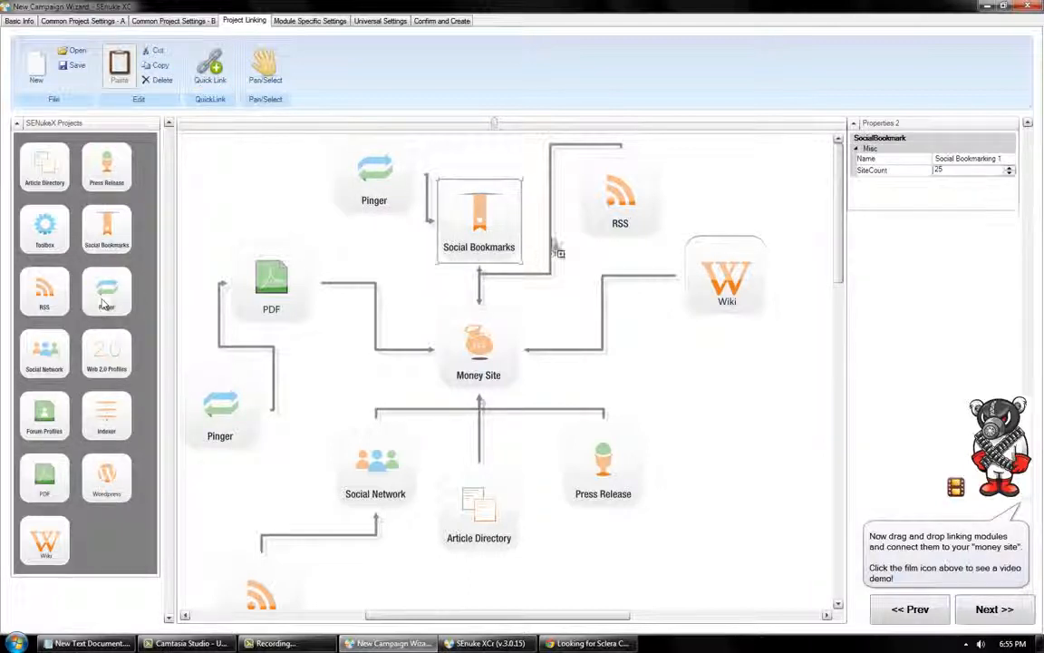
Step: Add a third Pinger module below and to the right of the Wiki module and link it to the Wiki
left_click_drag(785, 391, 783, 385)
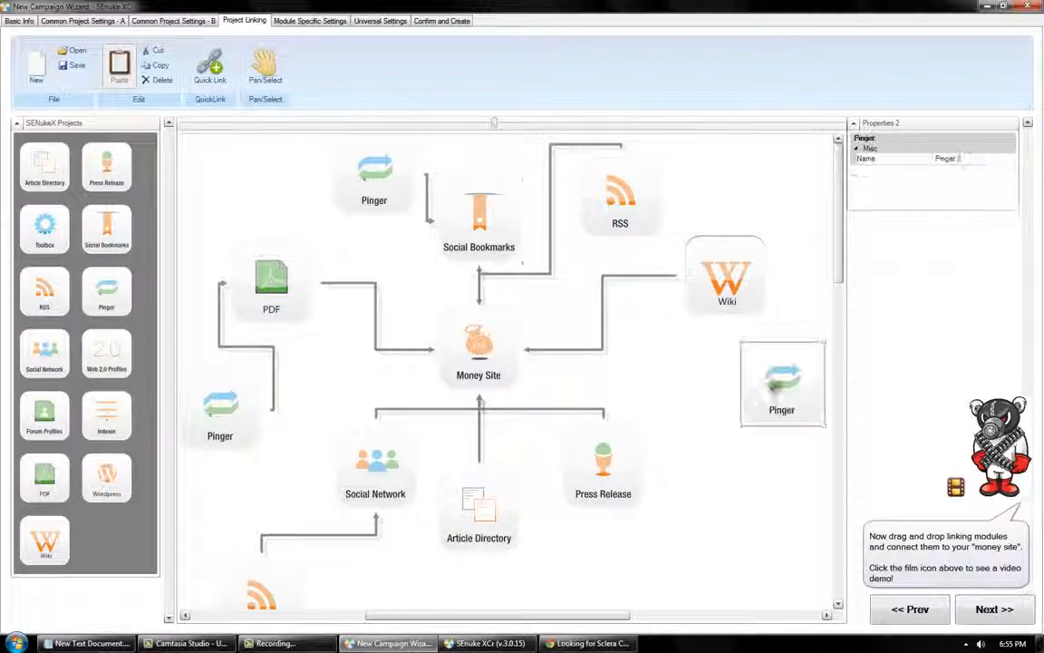
left_click(209, 65)
left_click(703, 268)
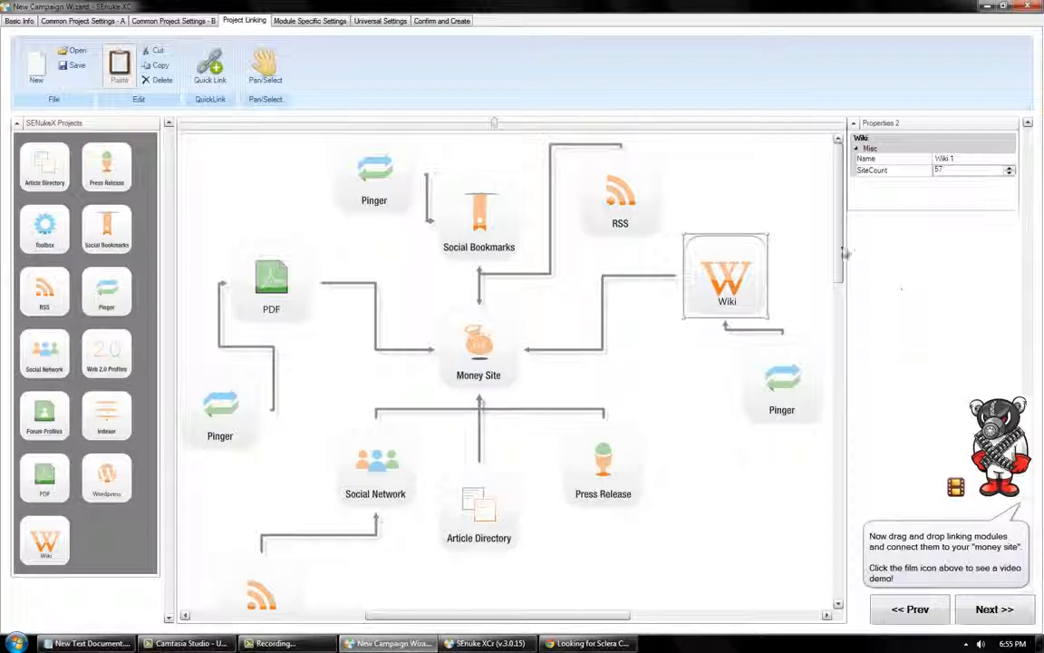
Step: Try to link a new RSS module below the Article Directory to it, and delete that RSS module
left_click_drag(844, 253, 849, 307)
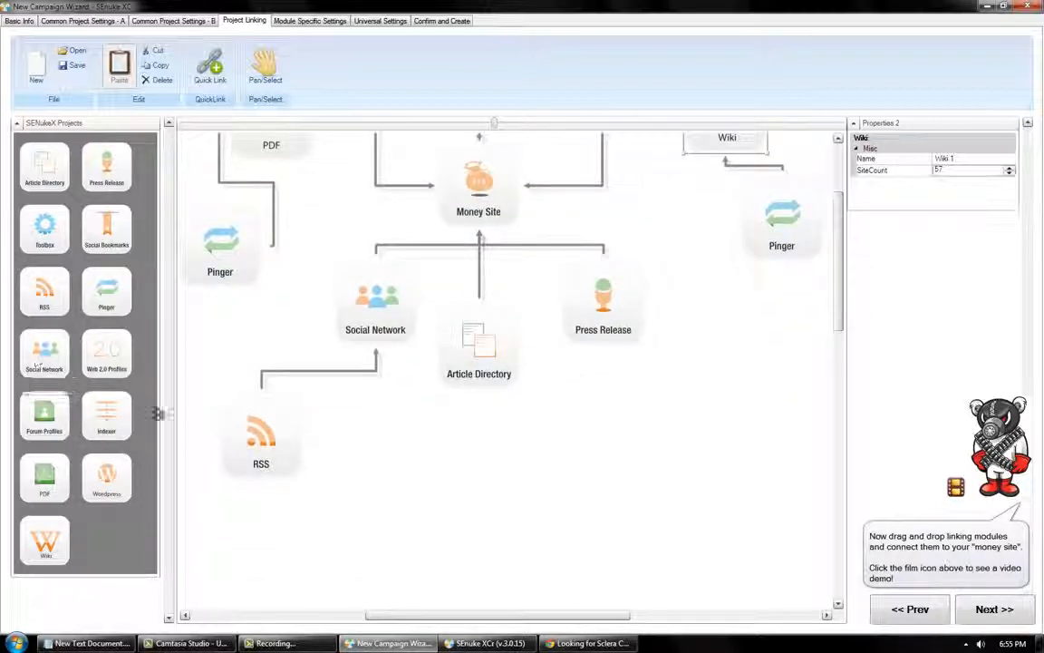
left_click_drag(47, 285, 485, 458)
left_click(210, 66)
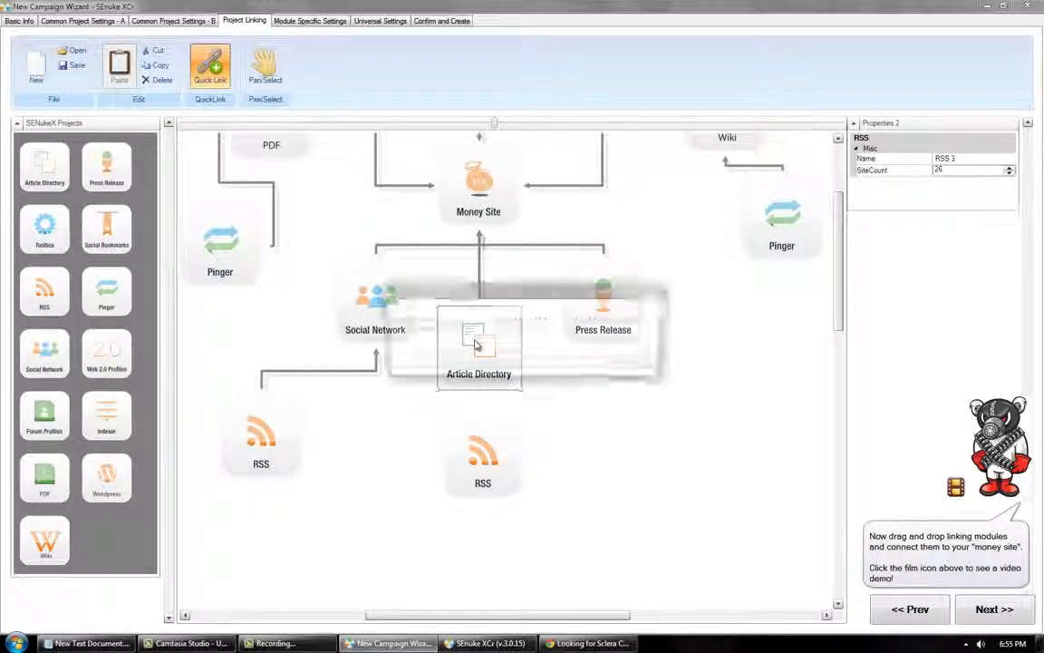
left_click(635, 364)
left_click(480, 463)
right_click(477, 465)
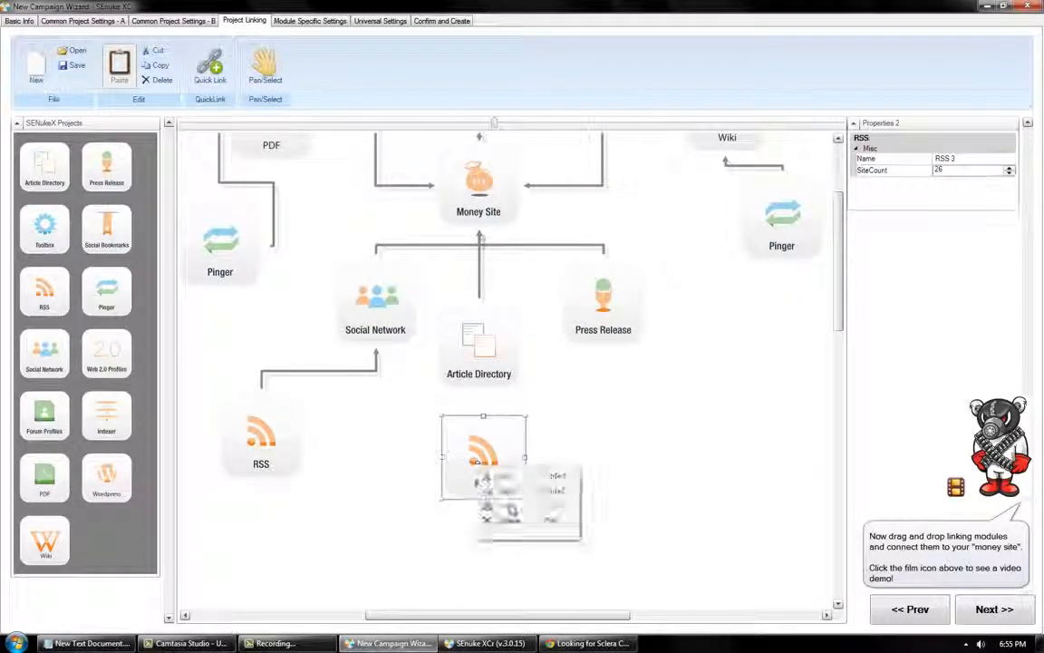
left_click(503, 523)
Step: Add a fourth Pinger module below the Article Directory and try to link it to the Article Directory
left_click_drag(106, 290, 471, 465)
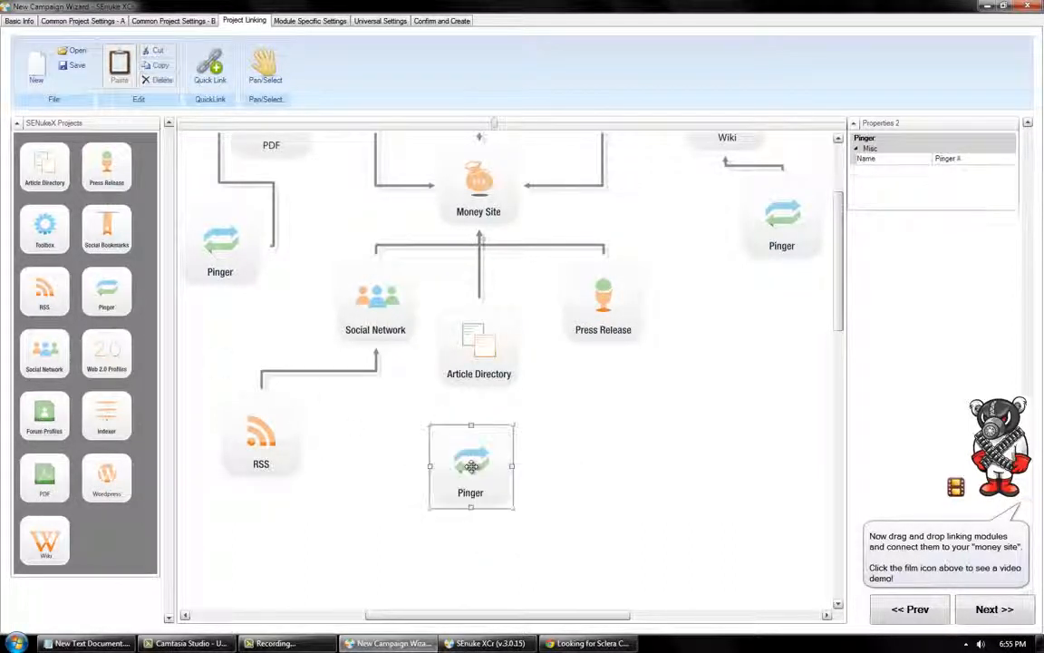
left_click(216, 77)
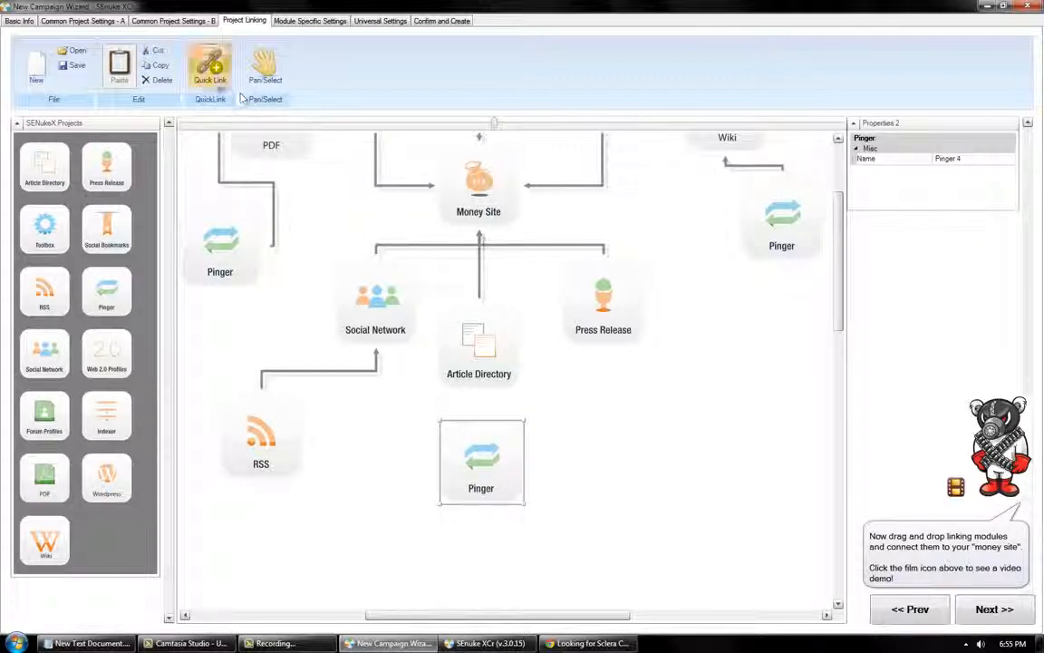
left_click_drag(444, 422, 436, 365)
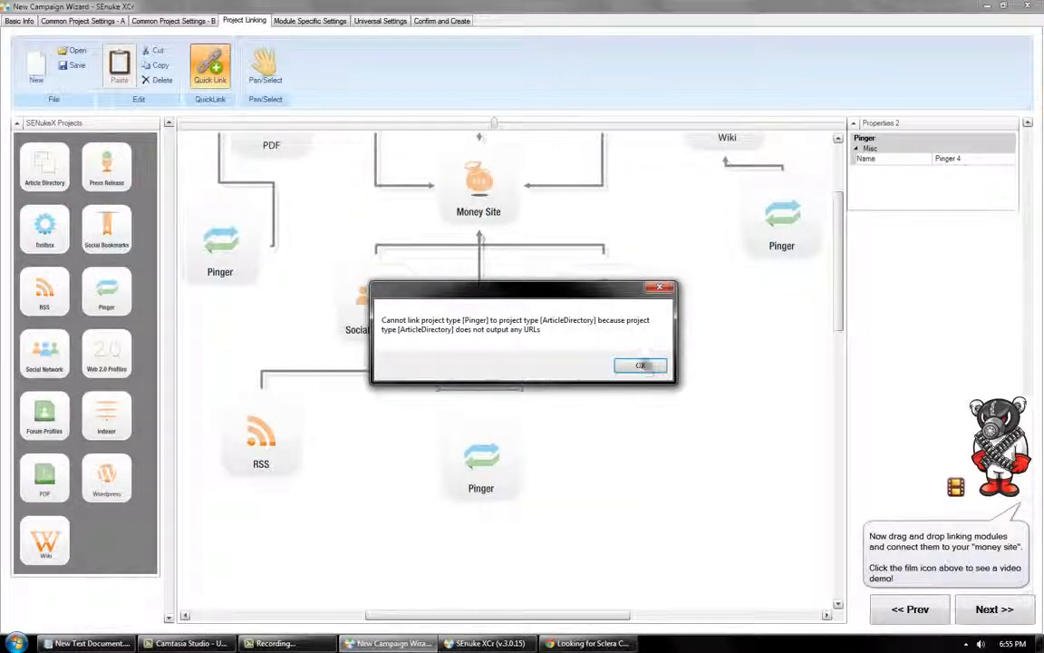
left_click(641, 365)
Step: Move the new Pinger module below and to the right of Press Release and link it to Press Release
left_click_drag(474, 459, 640, 440)
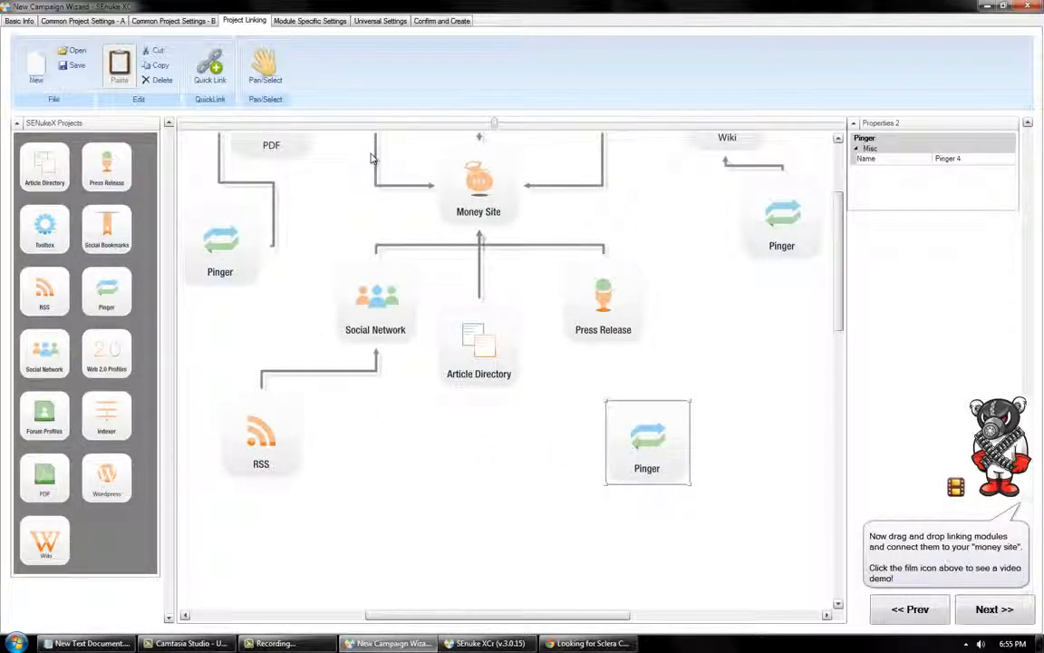
left_click(209, 63)
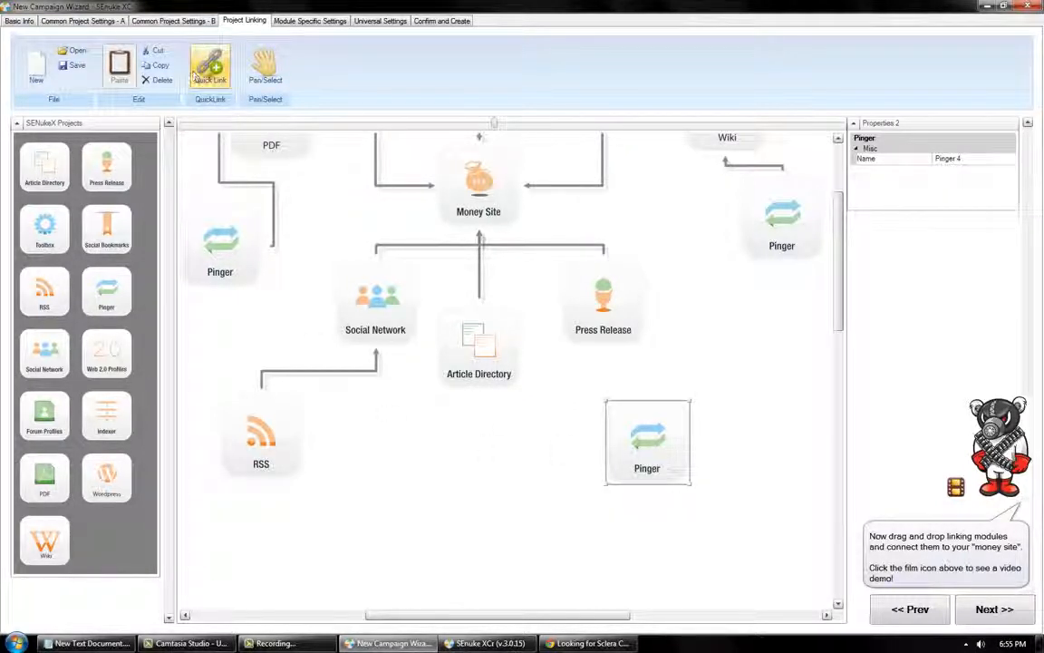
left_click(601, 328)
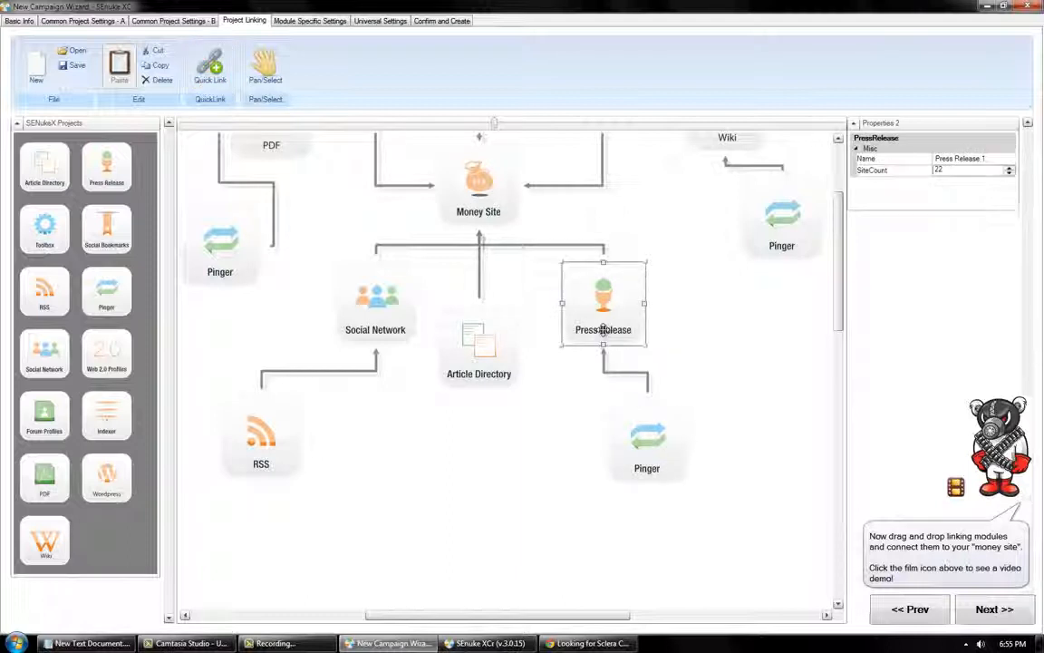
left_click(645, 436)
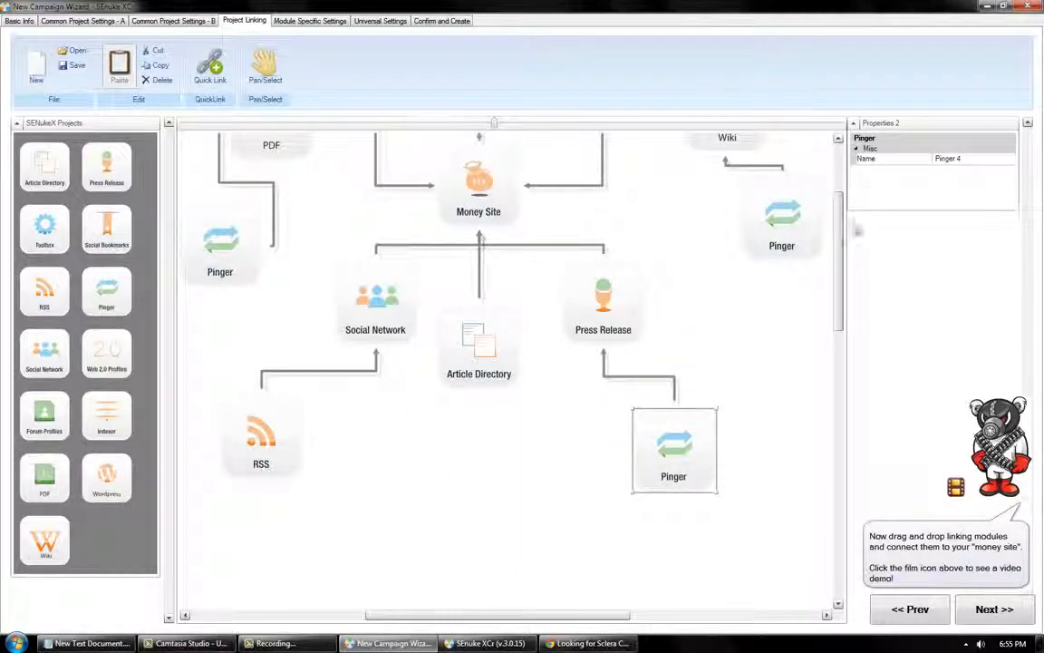
Step: Shift the Pinger linked to Social Bookmarks farther left of it and nudge the RSS module near the Wiki slightly down
left_click_drag(842, 222, 844, 167)
left_click_drag(374, 177, 348, 177)
left_click(231, 397)
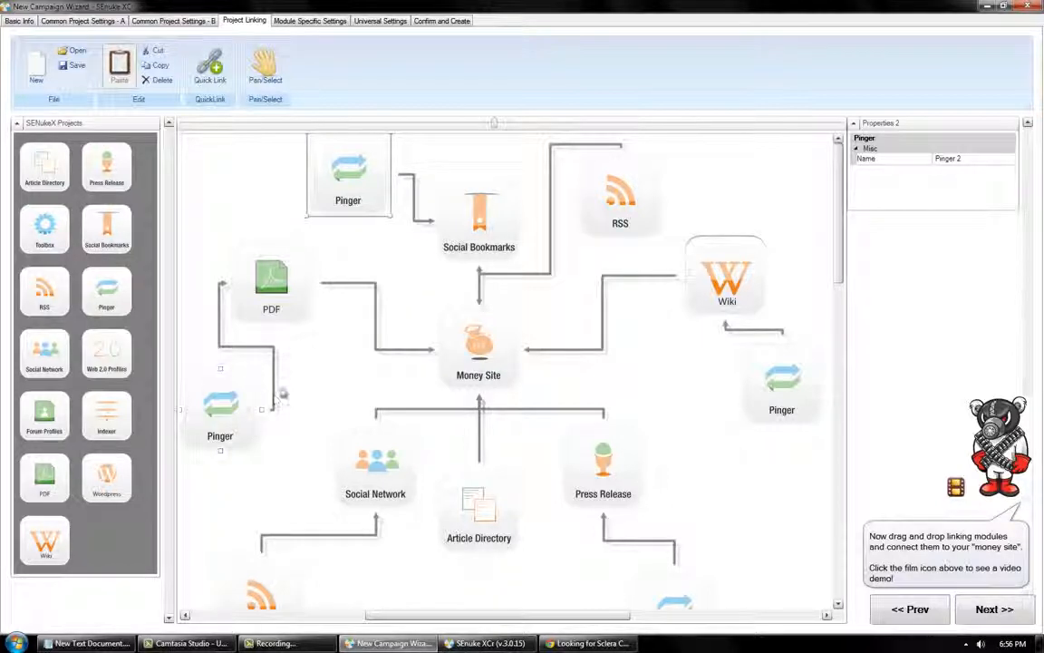
left_click(279, 392)
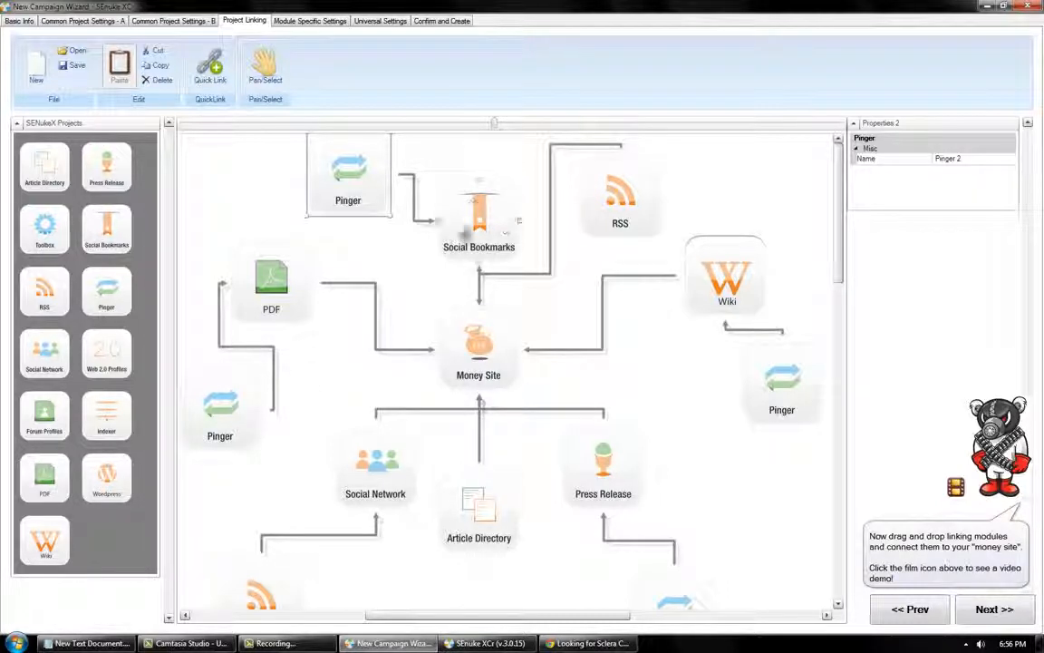
left_click(461, 204)
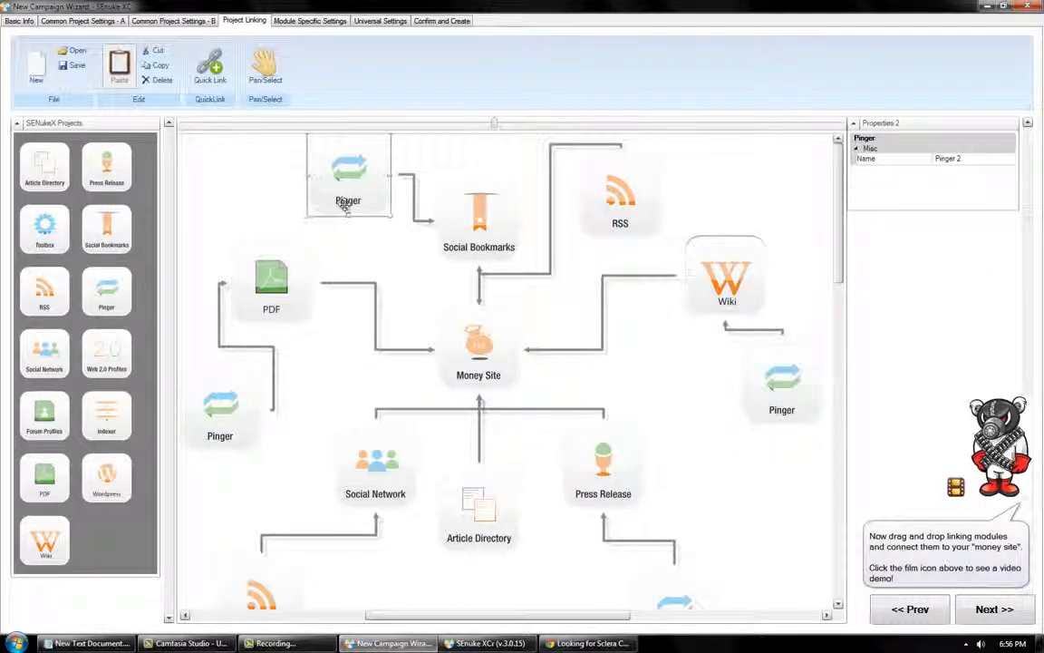
left_click_drag(345, 203, 324, 211)
left_click(628, 198)
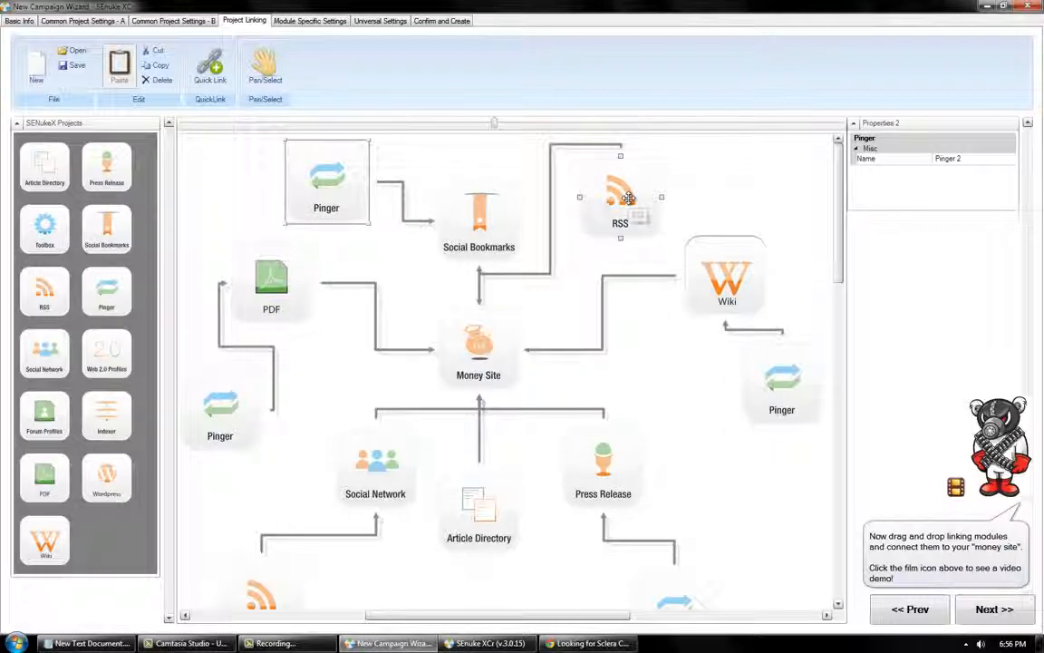
left_click_drag(628, 197, 629, 202)
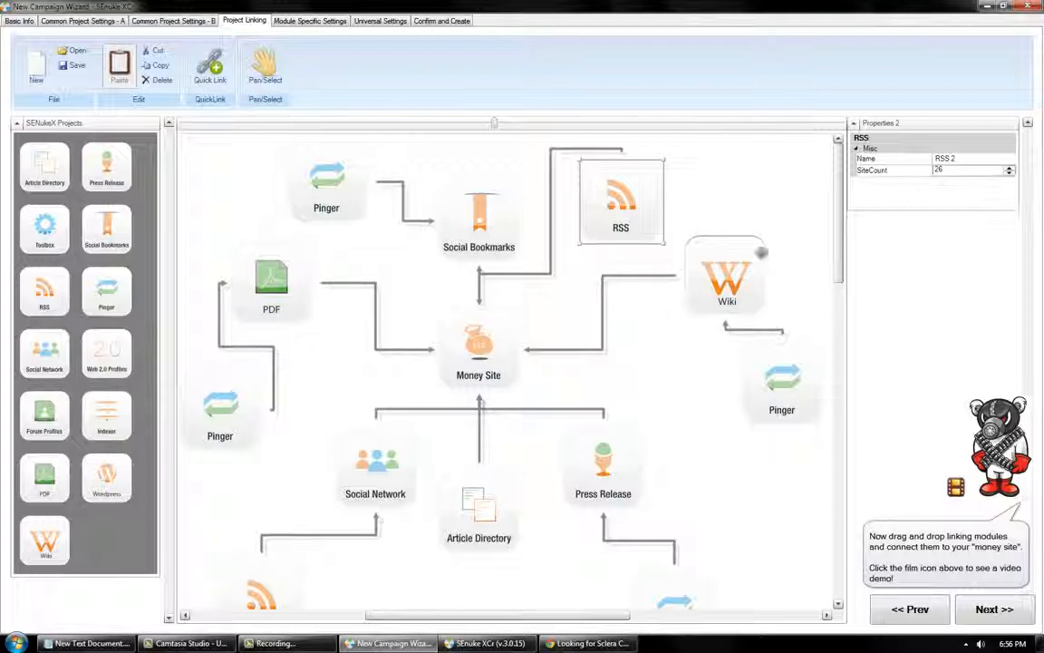
mouse_move(838, 191)
left_mouse_down()
mouse_move(851, 276)
mouse_move(858, 195)
left_mouse_up()
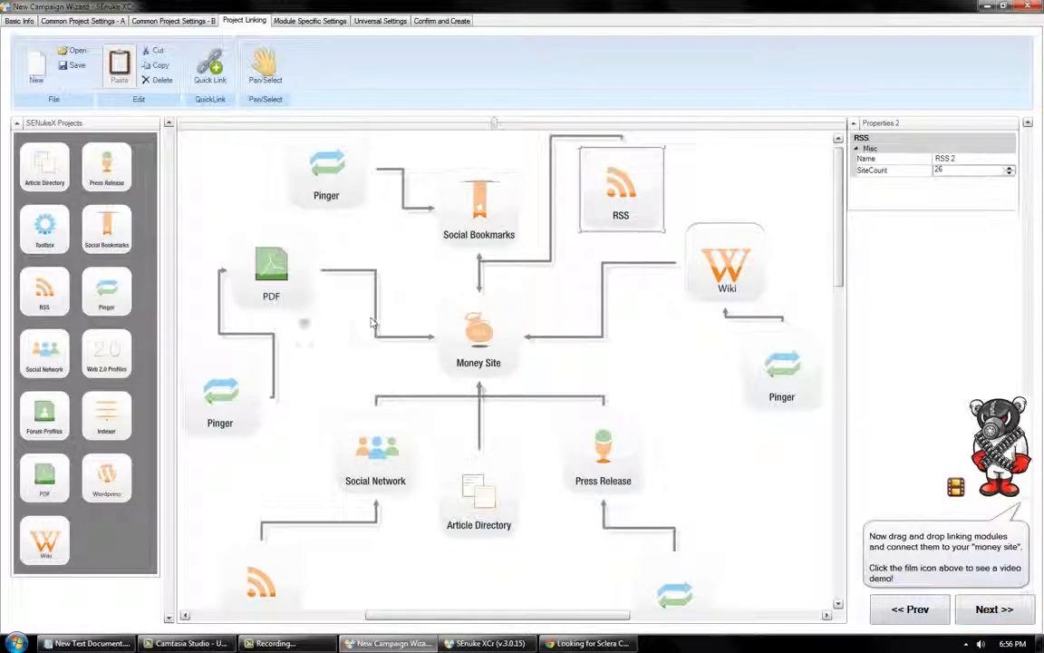
Step: Continue to the module-specific settings, auto-generate the user profile for Profile #1, and set its email server type to POP3
left_click(1016, 613)
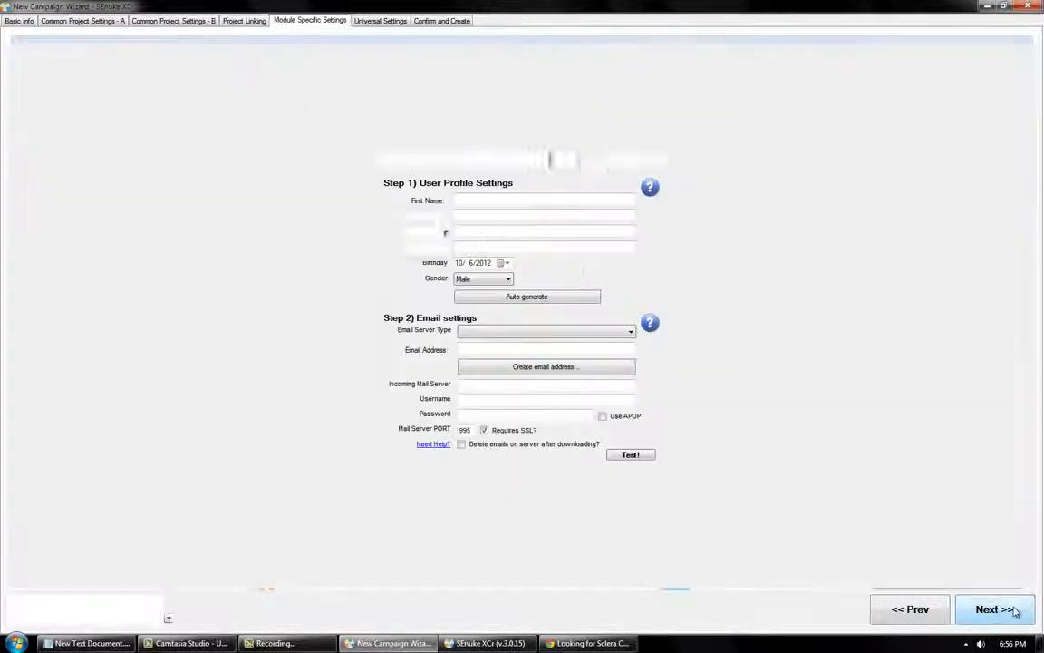
left_click(531, 299)
left_click(537, 332)
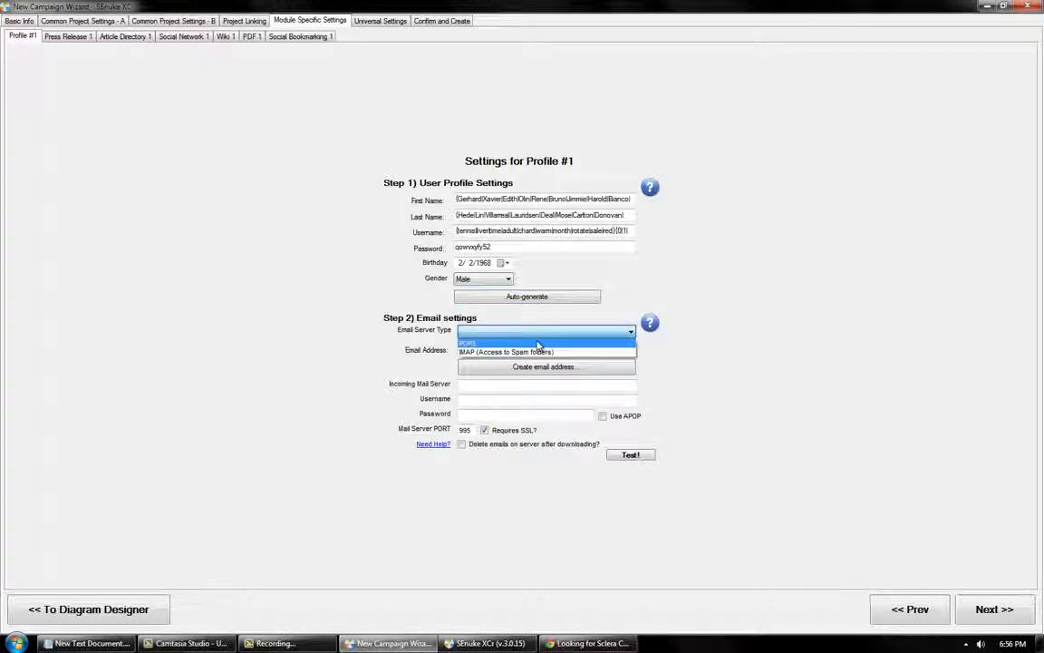
left_click(538, 343)
Step: Fill in the profile's email settings with a downloaded pre-created Hotmail account and test the mail server connection
left_click(535, 367)
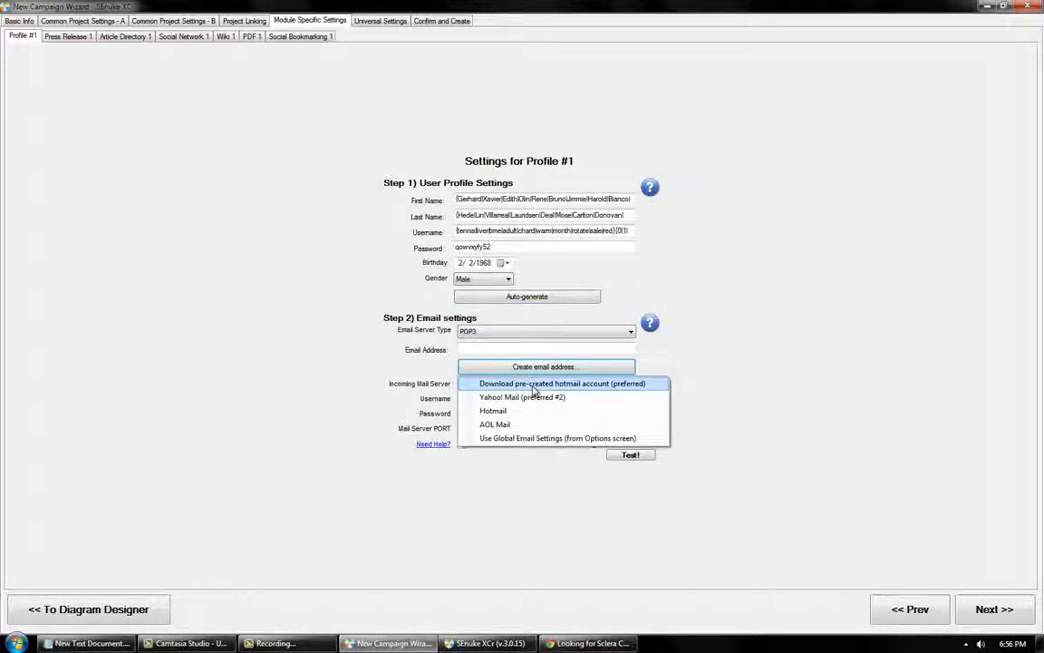
left_click(533, 384)
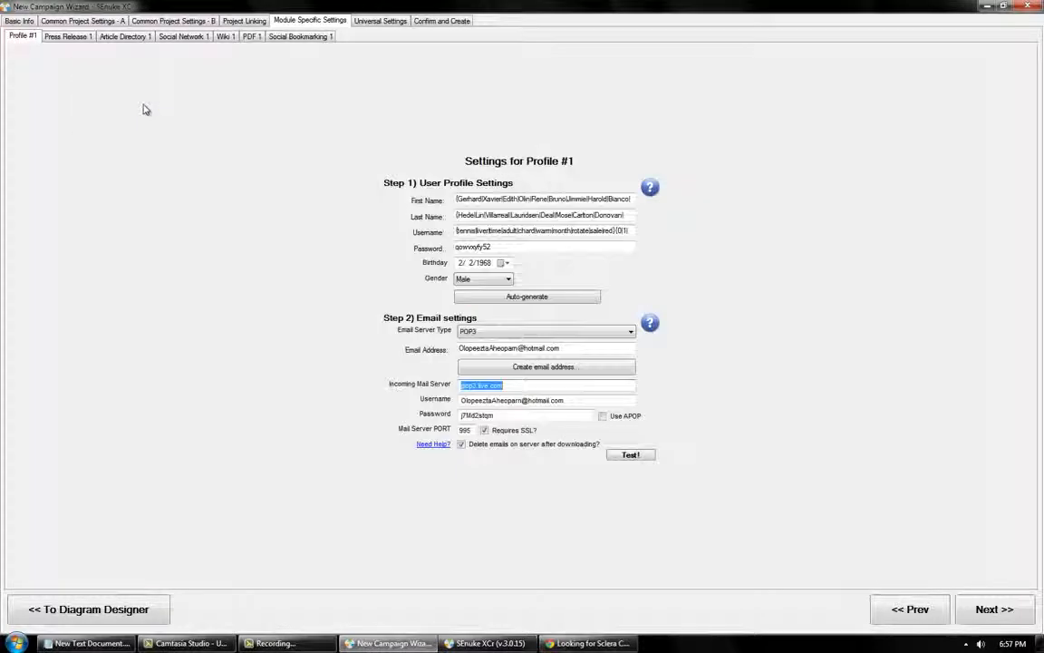
left_click(631, 455)
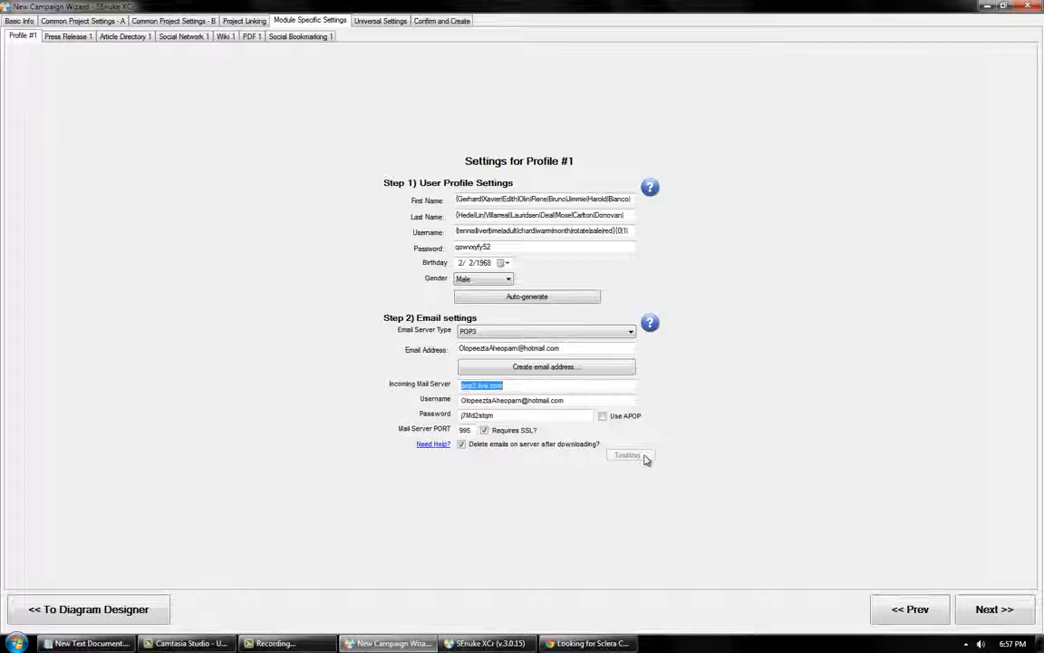
left_click(584, 370)
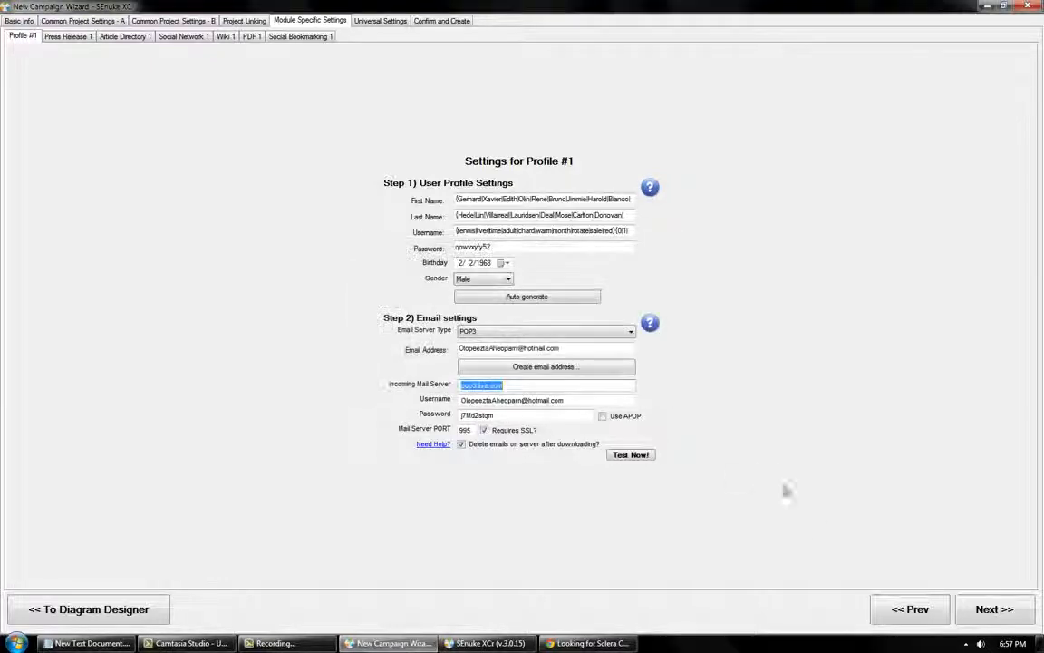
Step: Copy the spun article text from New Text Document.txt in Notepad into the press release body of Press Release 1
left_click(988, 611)
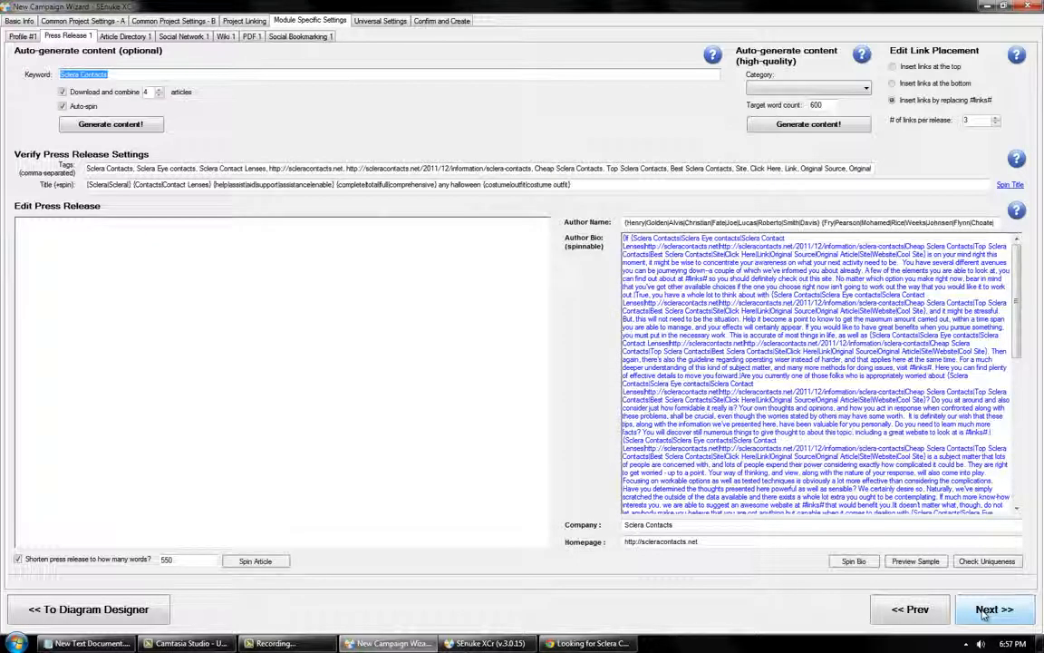
mouse_move(1018, 211)
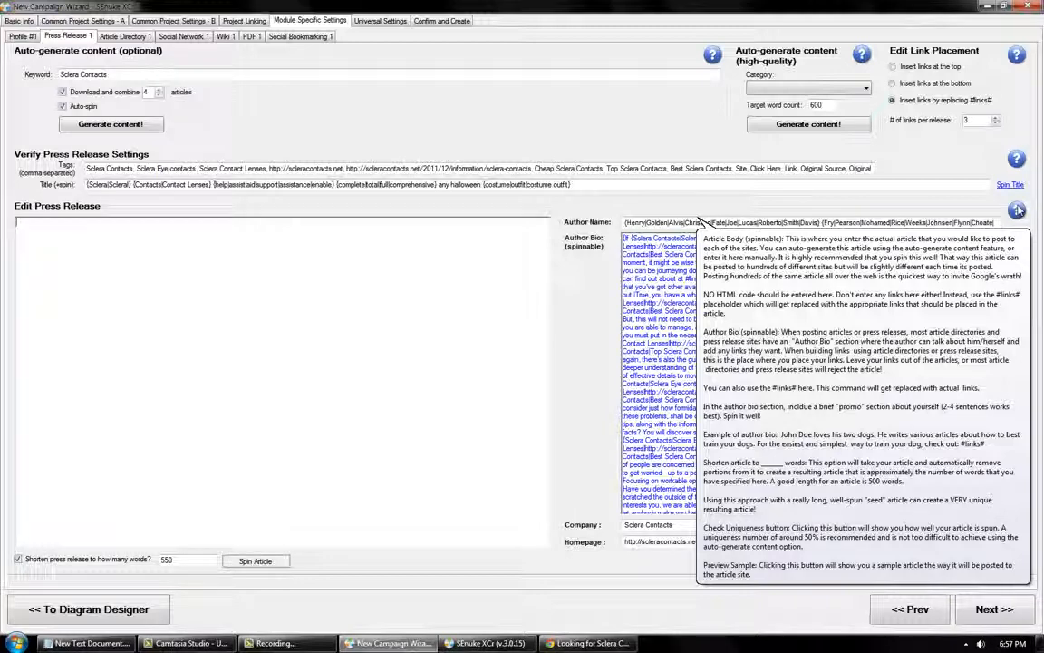
left_click(113, 645)
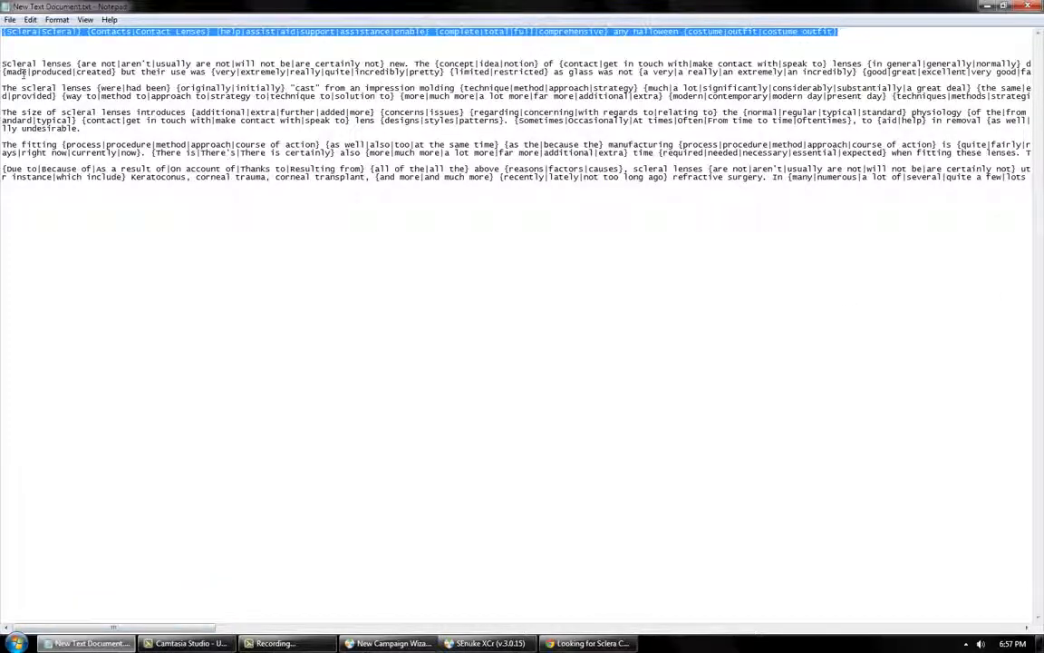
left_click(3, 64)
key("ctrl+a")
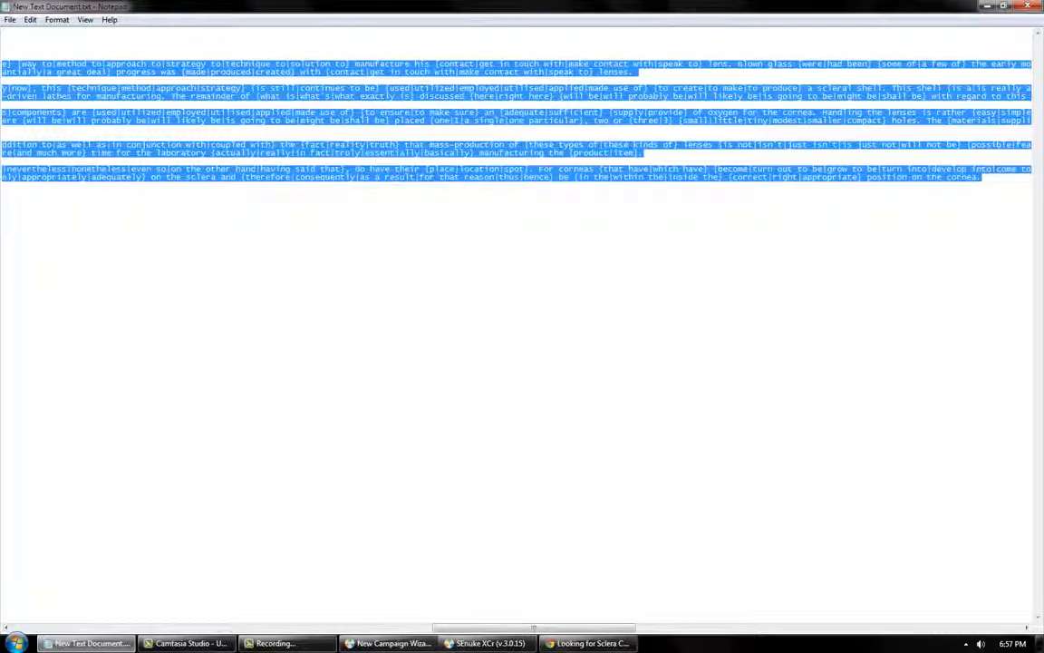
left_click(458, 644)
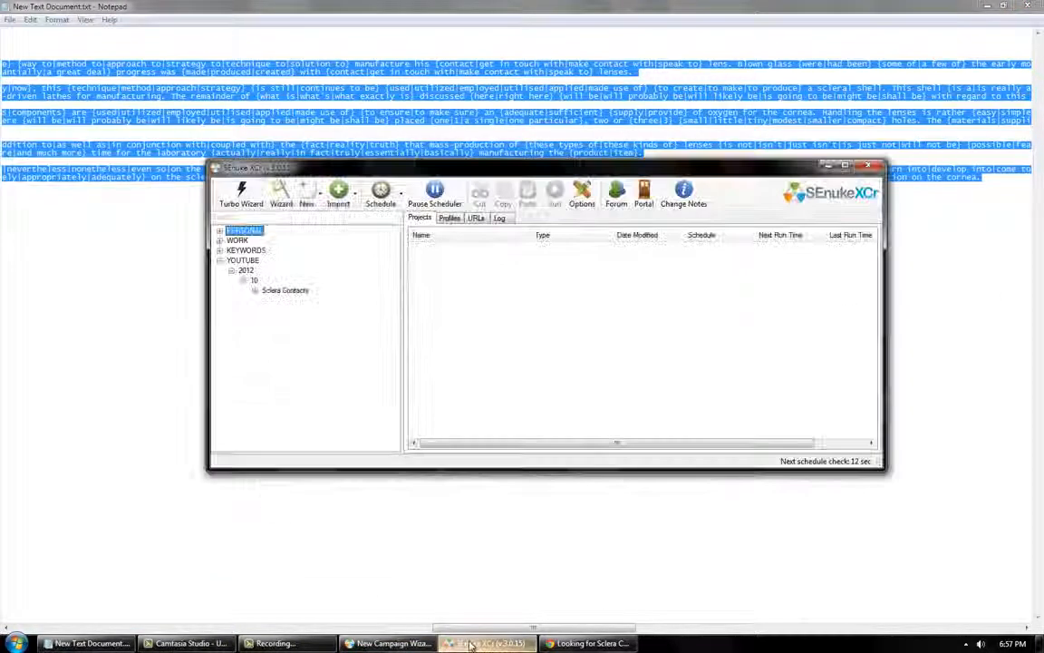
left_click(458, 645)
left_click(275, 340)
key("ctrl+v")
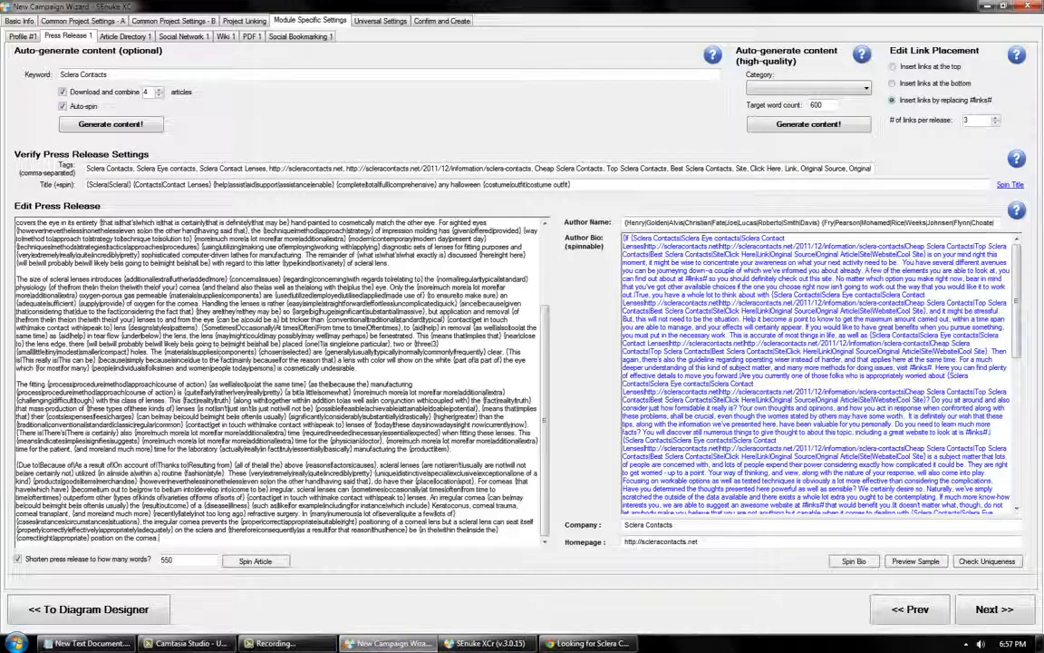
Step: Replace "scleral lenses" with #links# in the press release paragraph that begins "The size of"
scroll(319, 346, "up", 1)
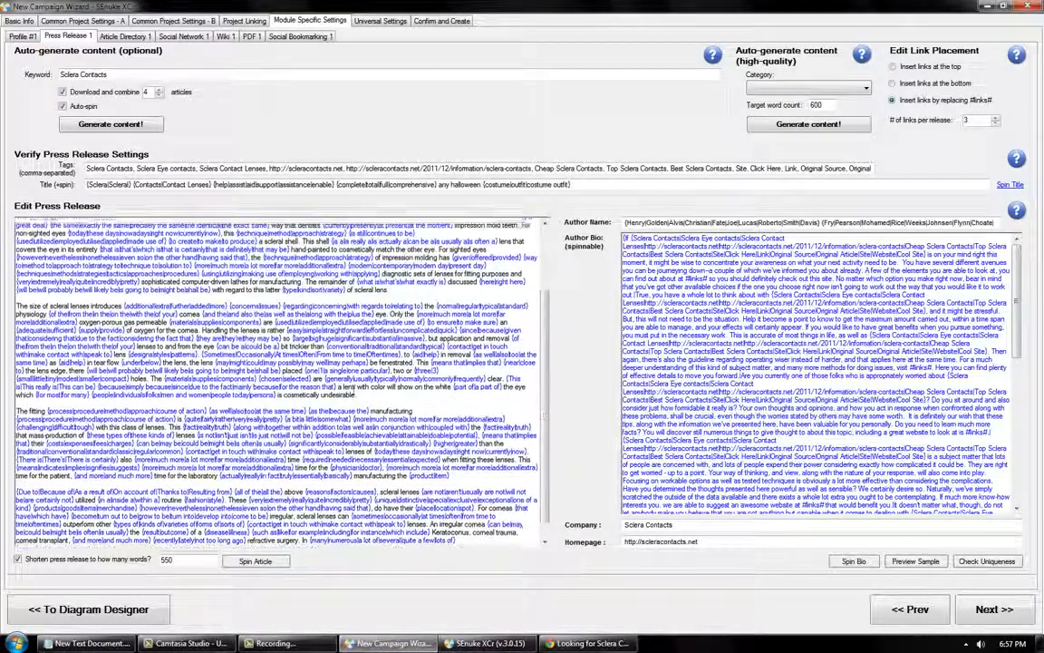
left_click_drag(50, 310, 91, 310)
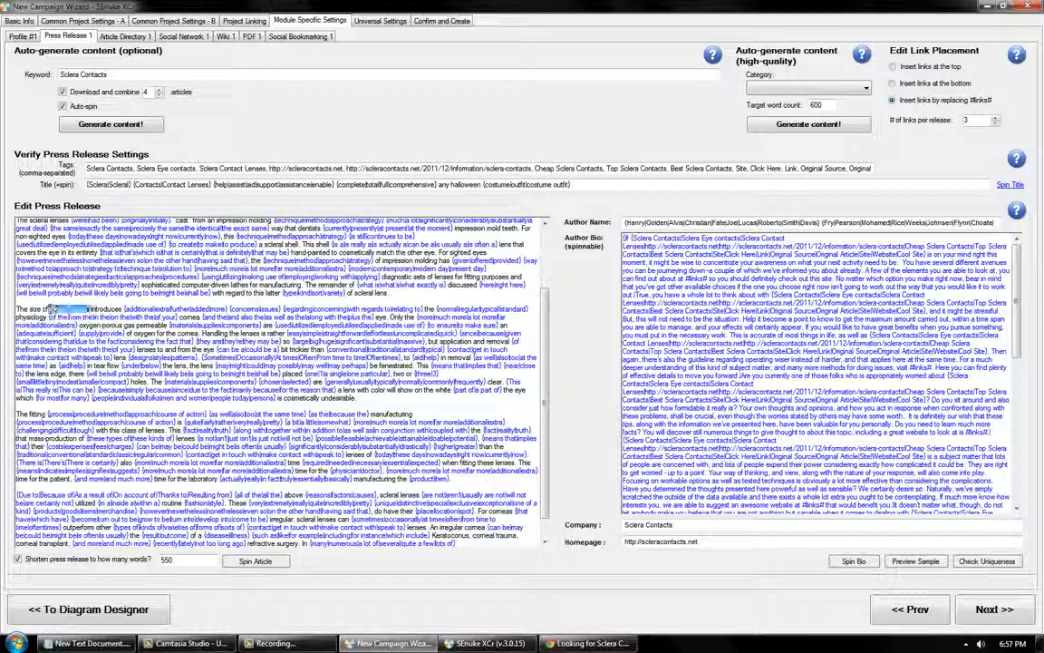
type("#link#")
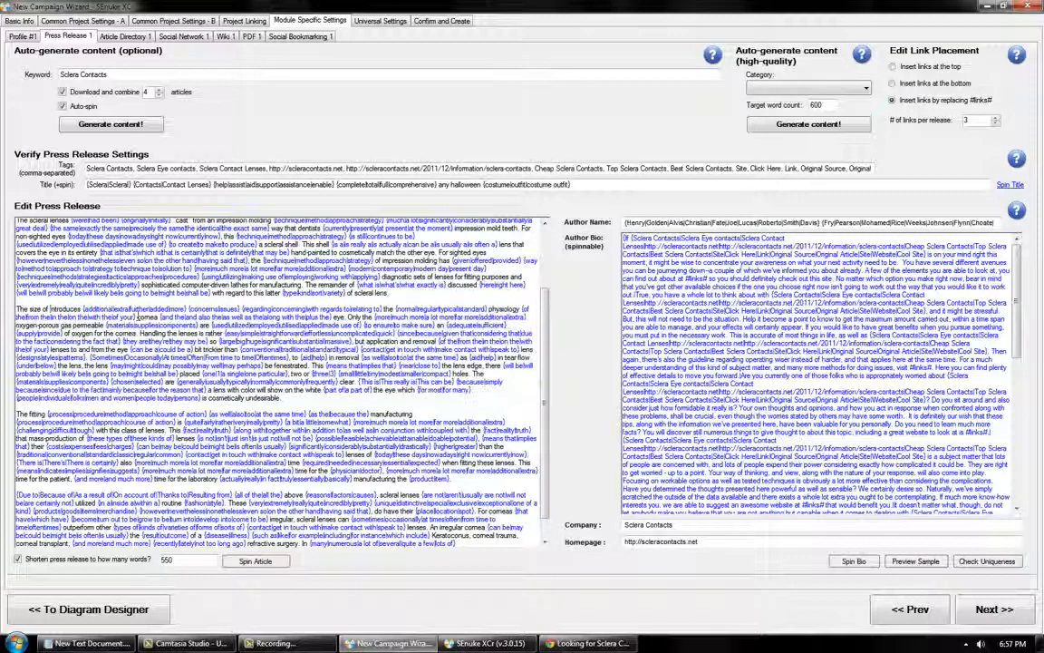
type("s#")
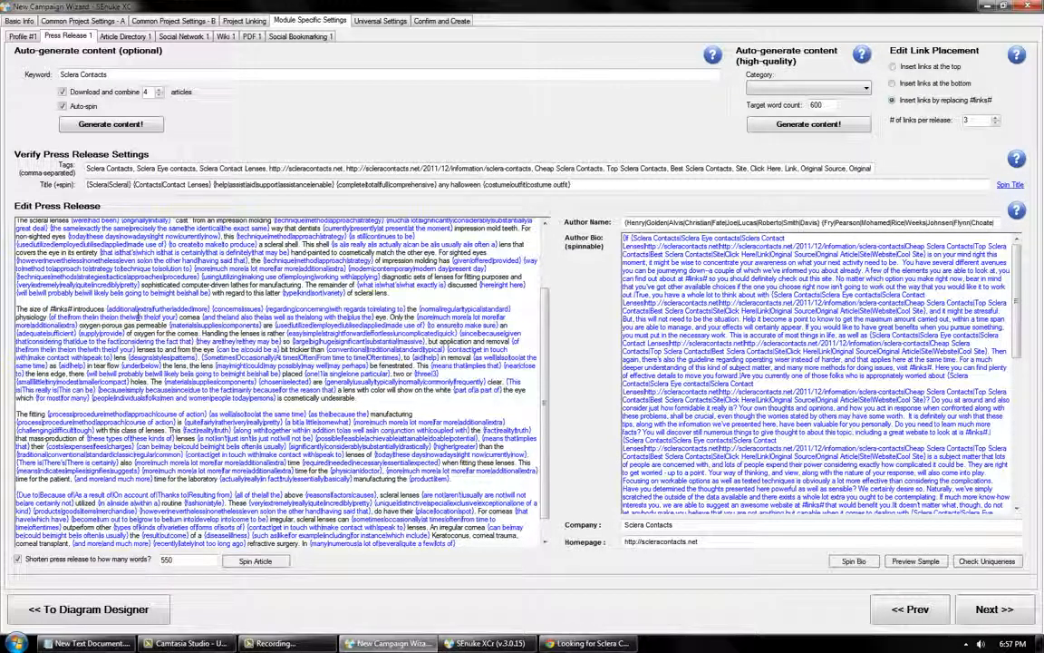
Step: Replace "scleral lenses" with #links# in the first sentence of the last paragraph, and preview a sample of the spun press release
scroll(385, 318, "up", 2)
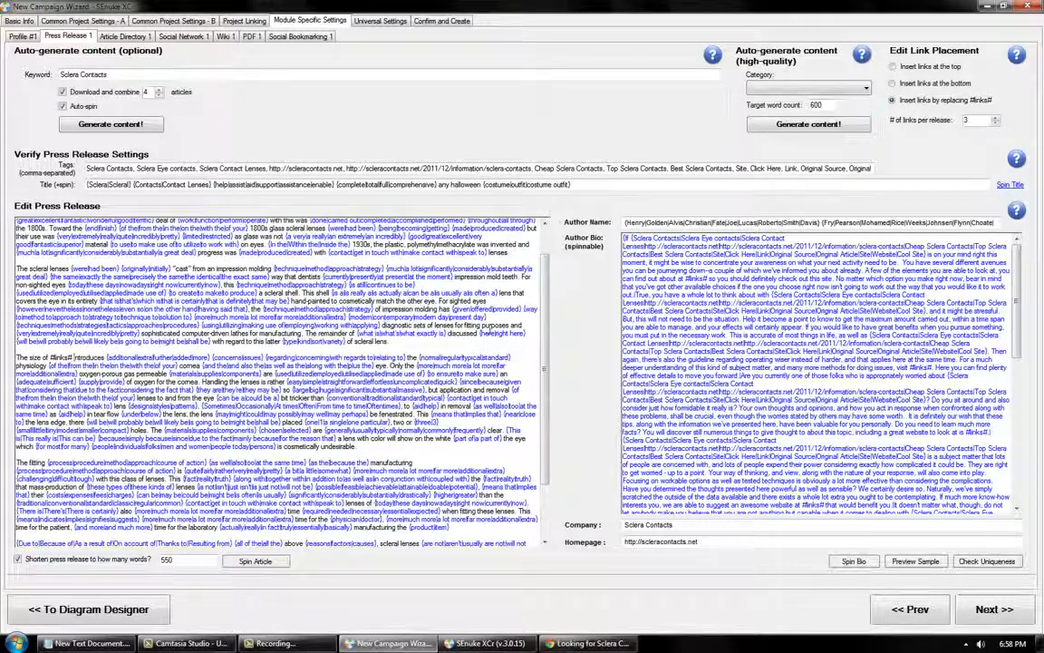
scroll(385, 315, "down", 3)
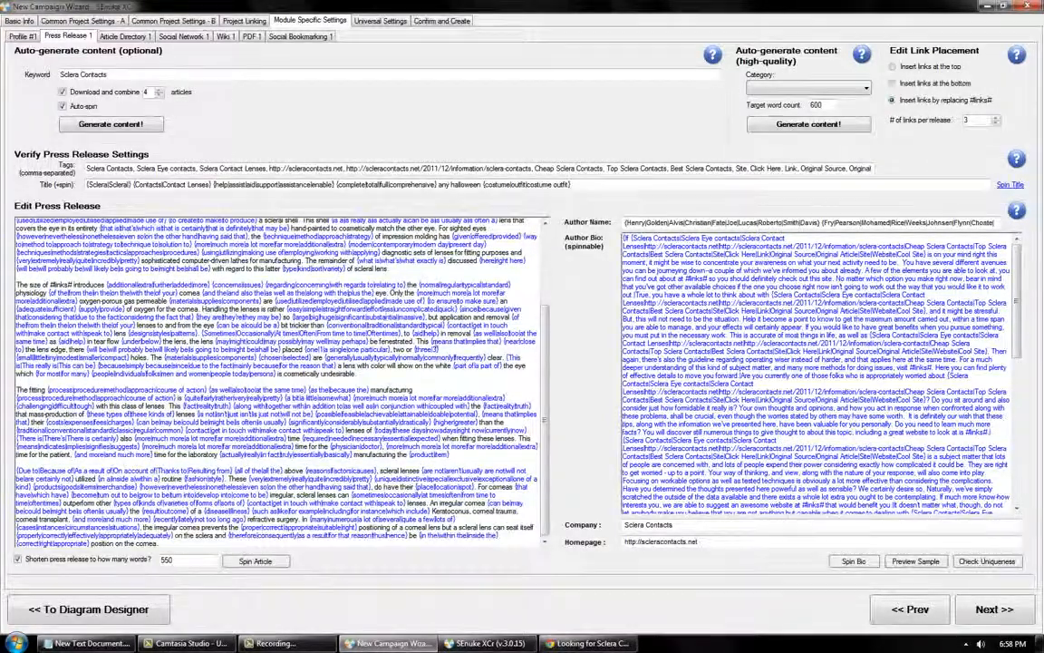
left_click_drag(381, 471, 420, 472)
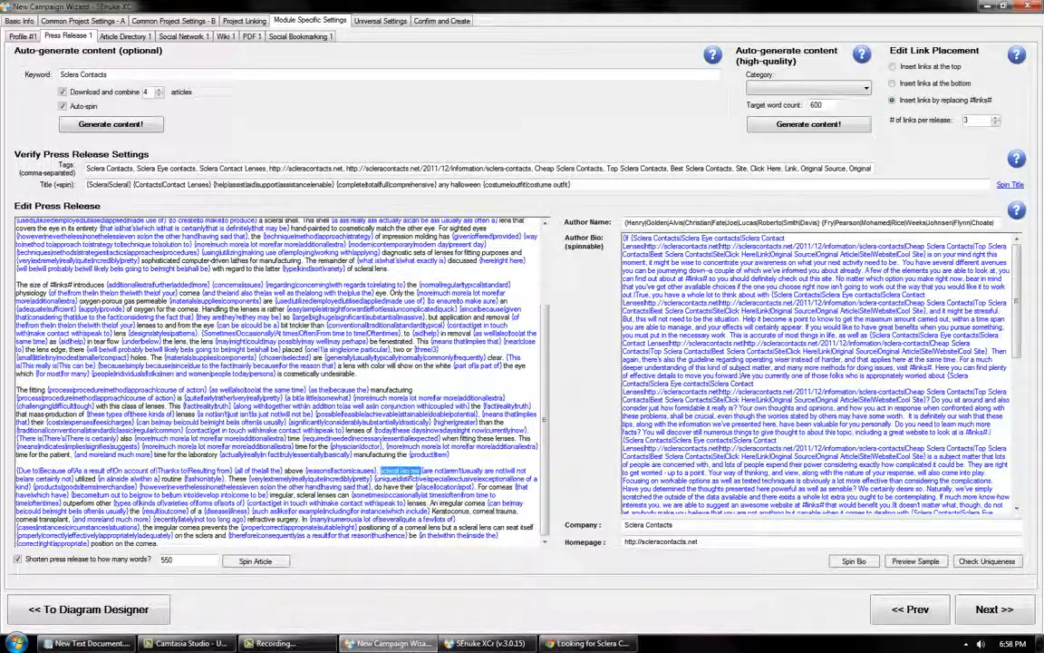
type("#links#")
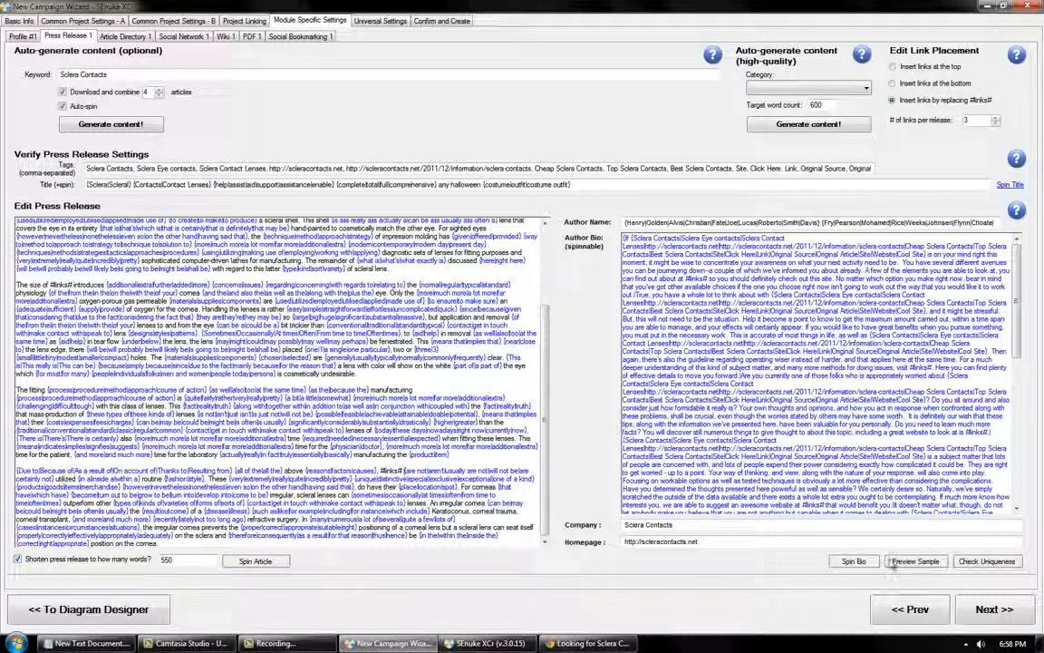
left_click(914, 561)
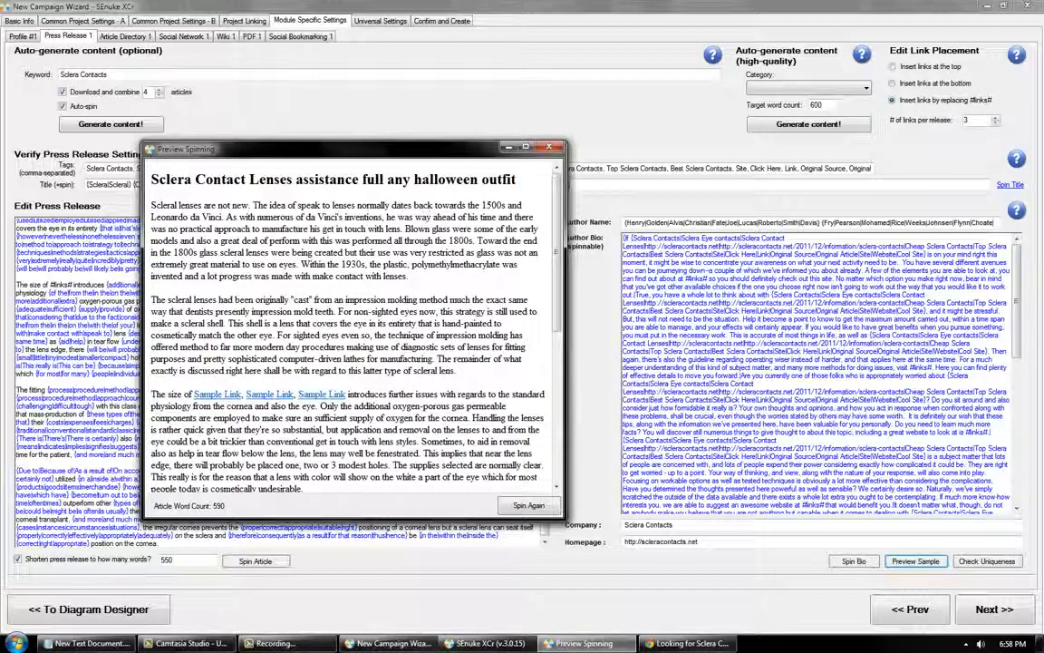
left_click(548, 146)
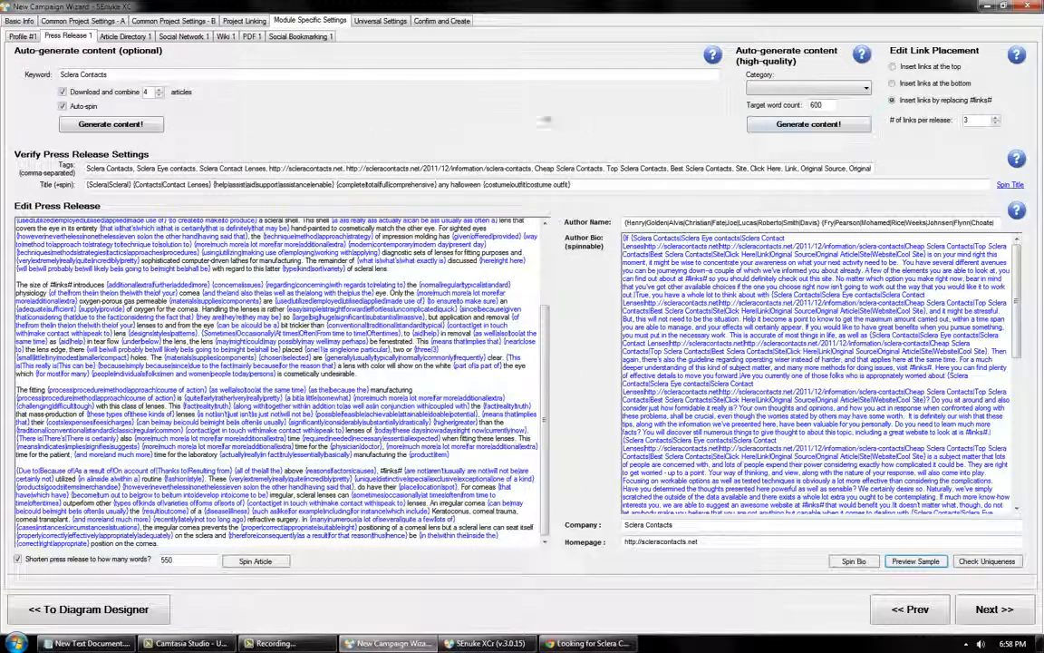
Step: Set Press Release 1 to 1 link per release and turn off shortening of the press release
double_click(995, 124)
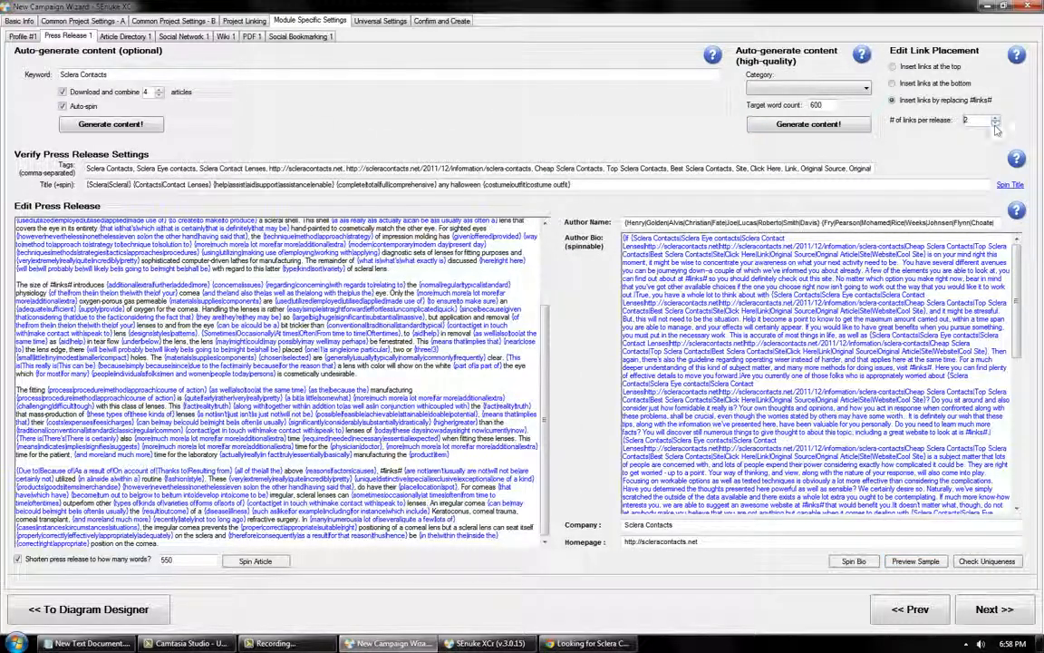
left_click(59, 558)
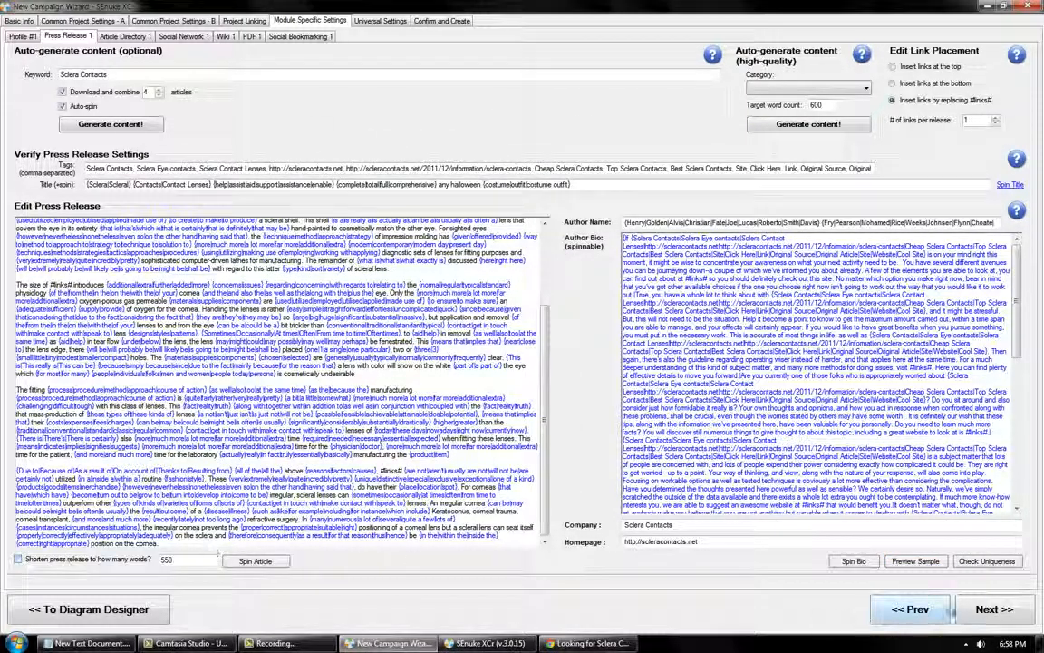
Step: Preview a sample of the press release, check the placed links through to the author bio, and respin it several times
left_click(930, 566)
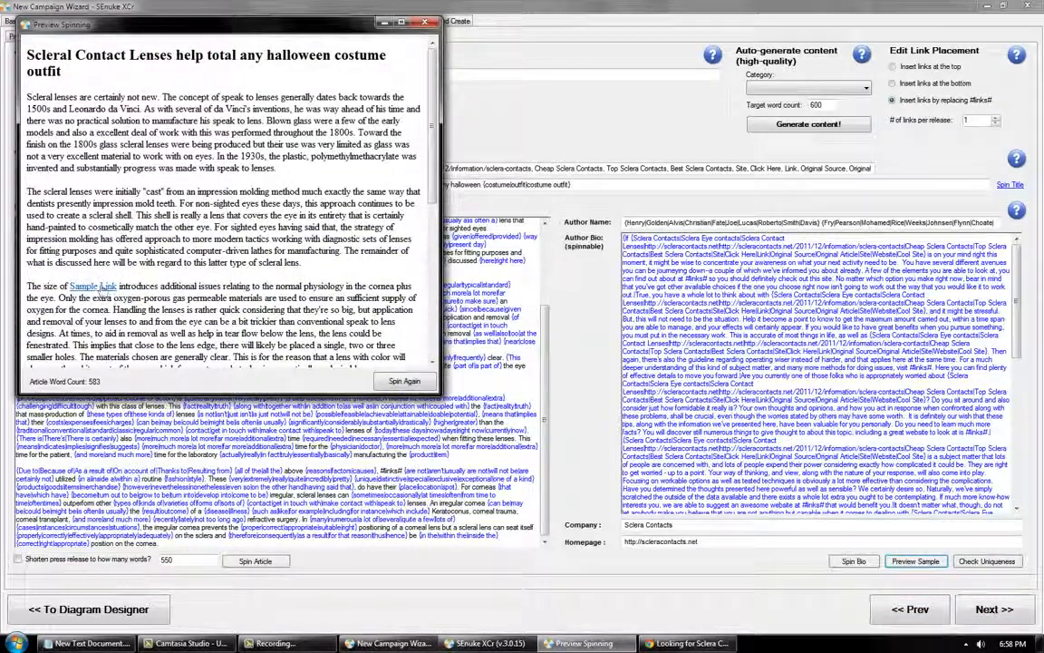
left_click_drag(433, 83, 459, 270)
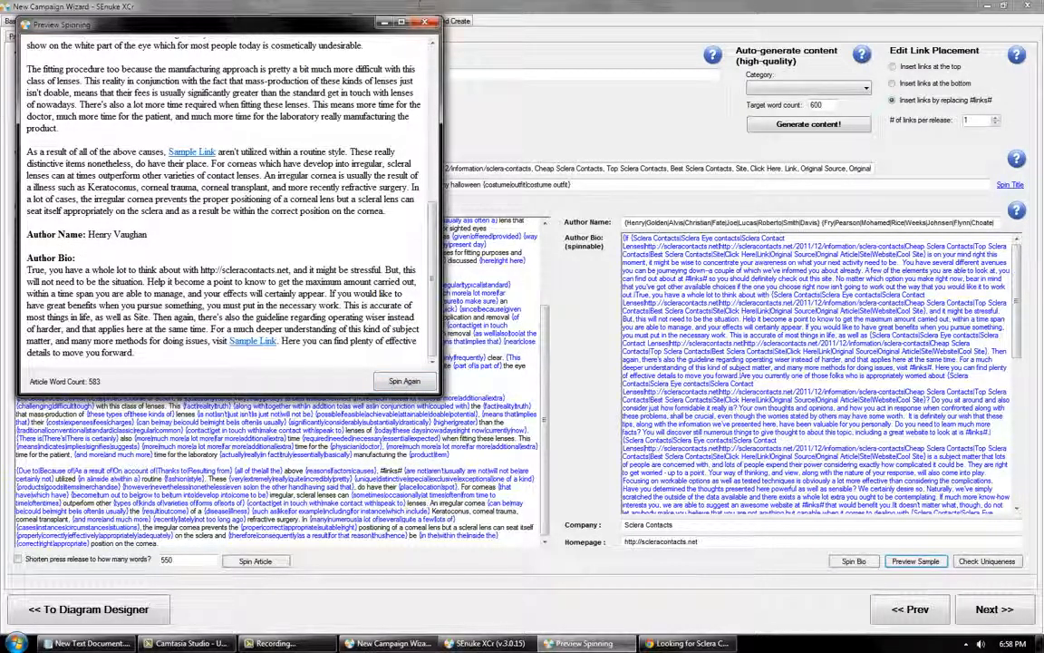
left_click(402, 382)
left_click(401, 382)
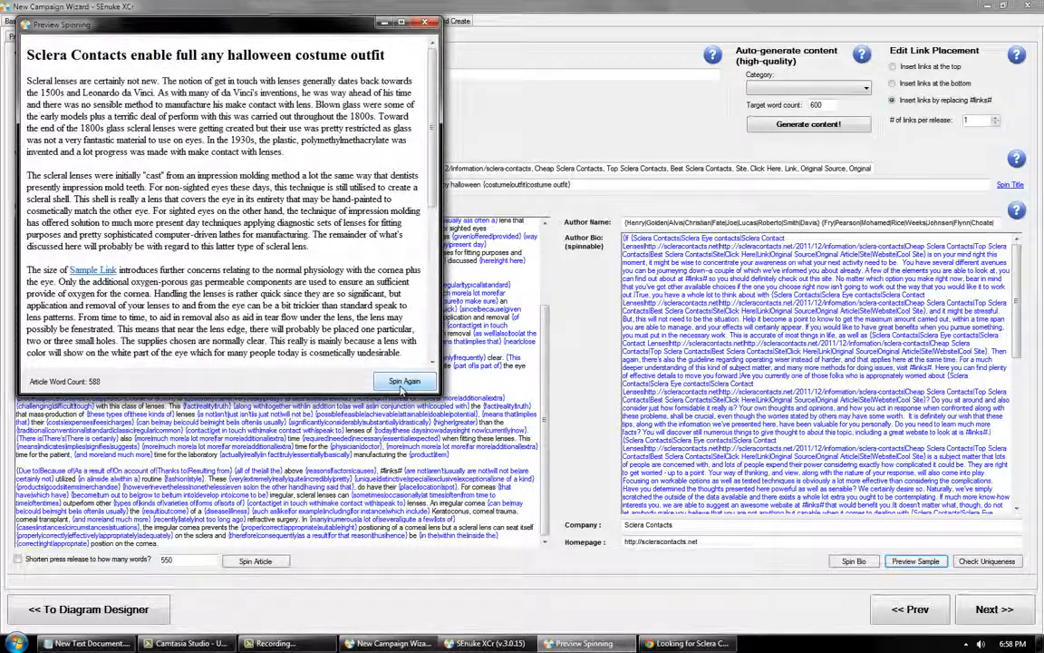
left_click(401, 381)
left_click(402, 382)
left_click(401, 382)
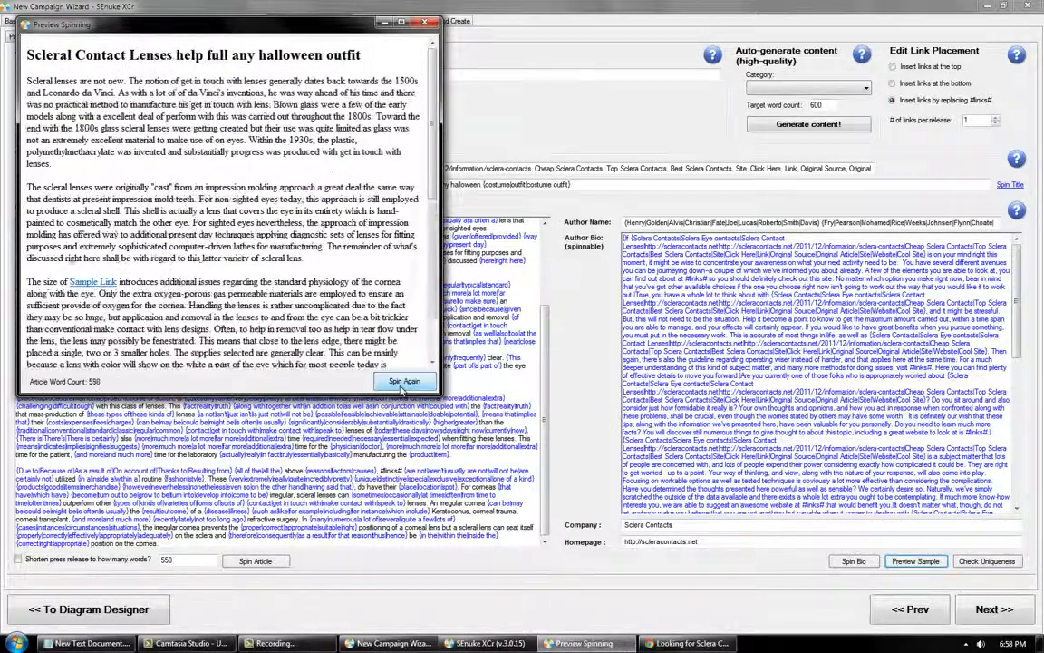
left_click(402, 381)
left_click(401, 381)
left_click(402, 382)
left_click(402, 382)
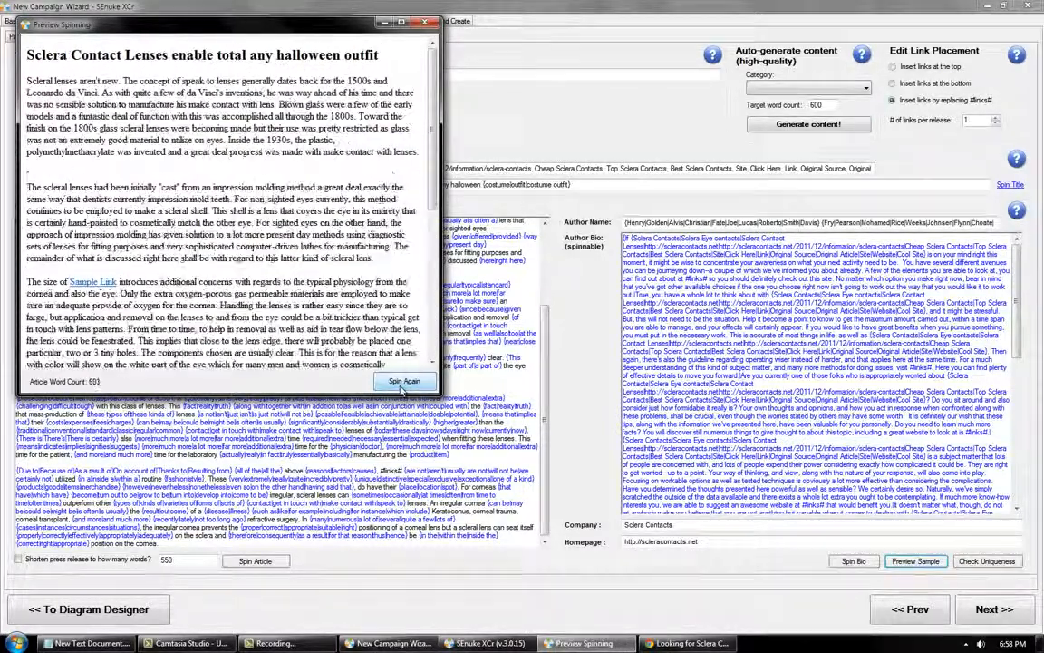
left_click(402, 382)
left_click(425, 21)
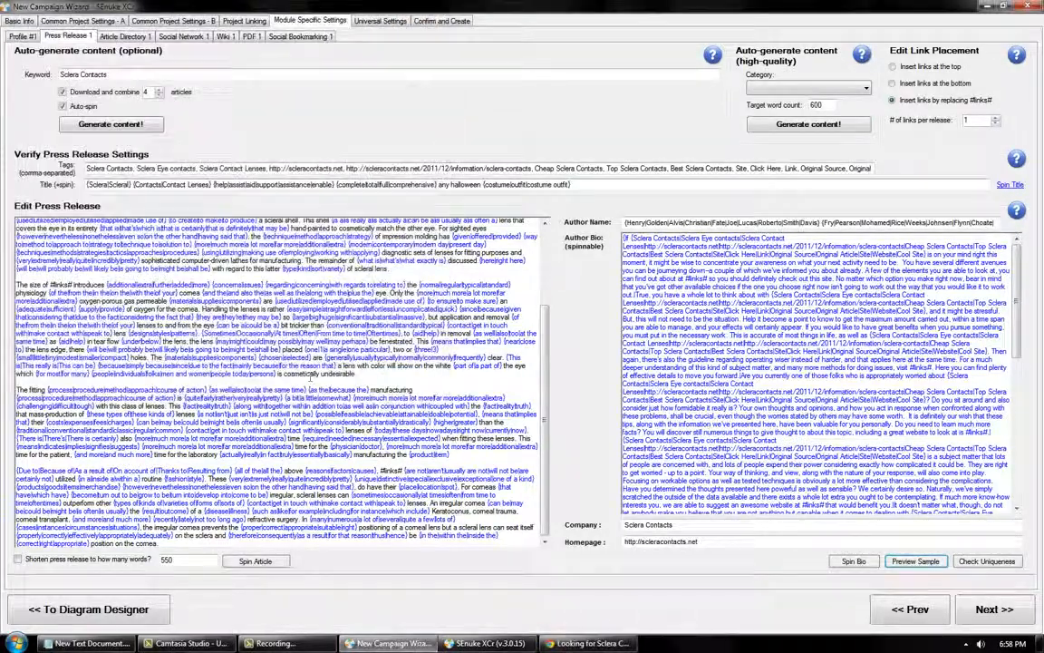
left_click_drag(551, 397, 562, 458)
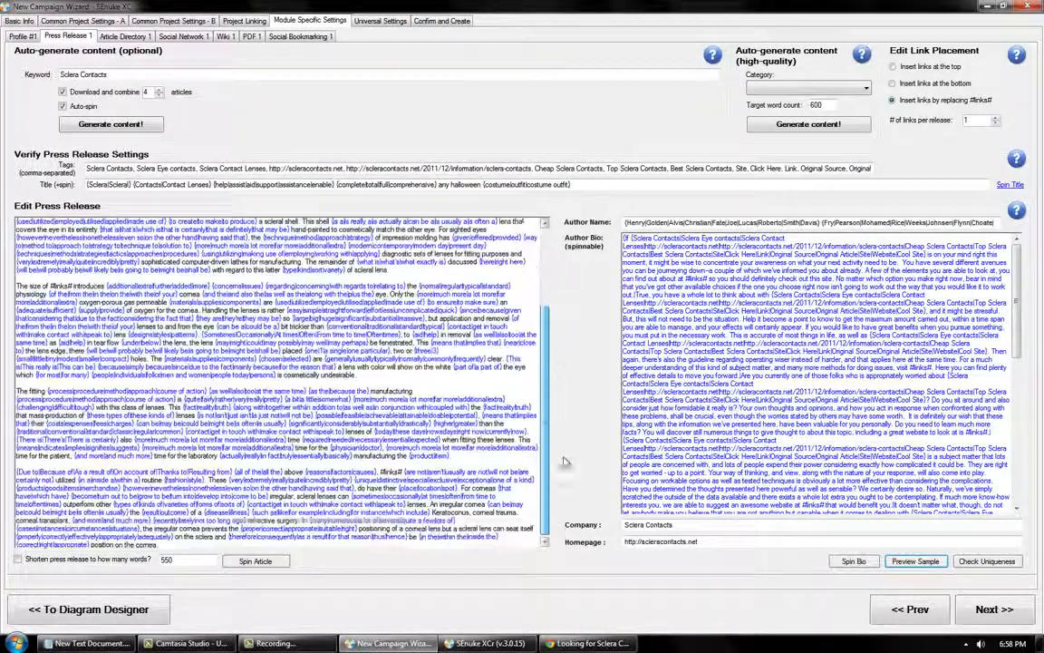
Step: Paste the spun article into the Article Directory 1 body and turn off shortening of the article
left_click(996, 614)
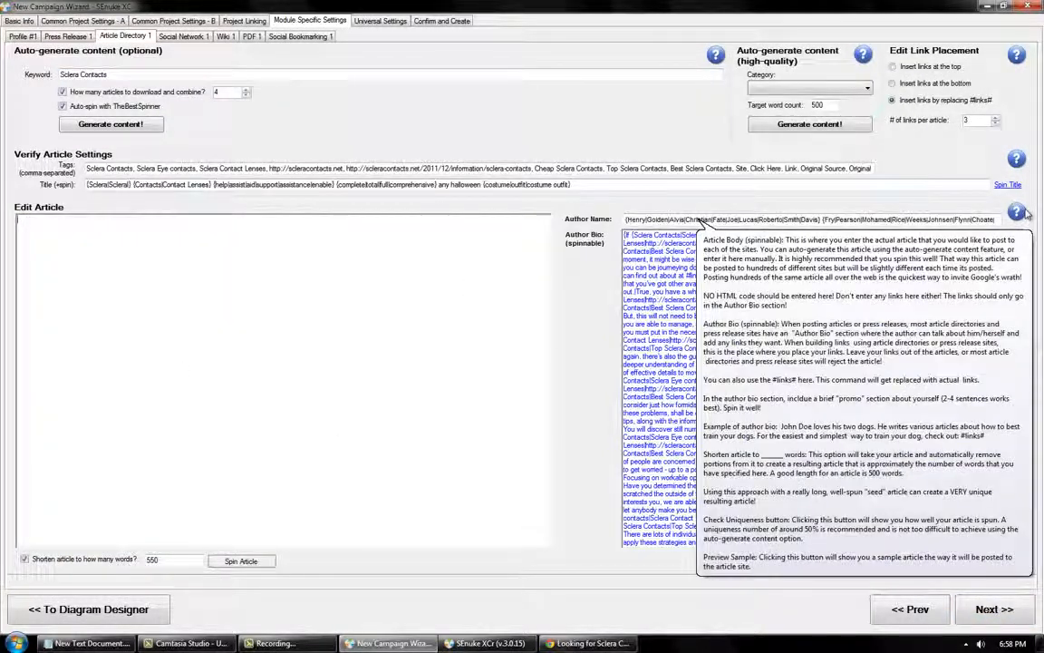
key("ctrl+v")
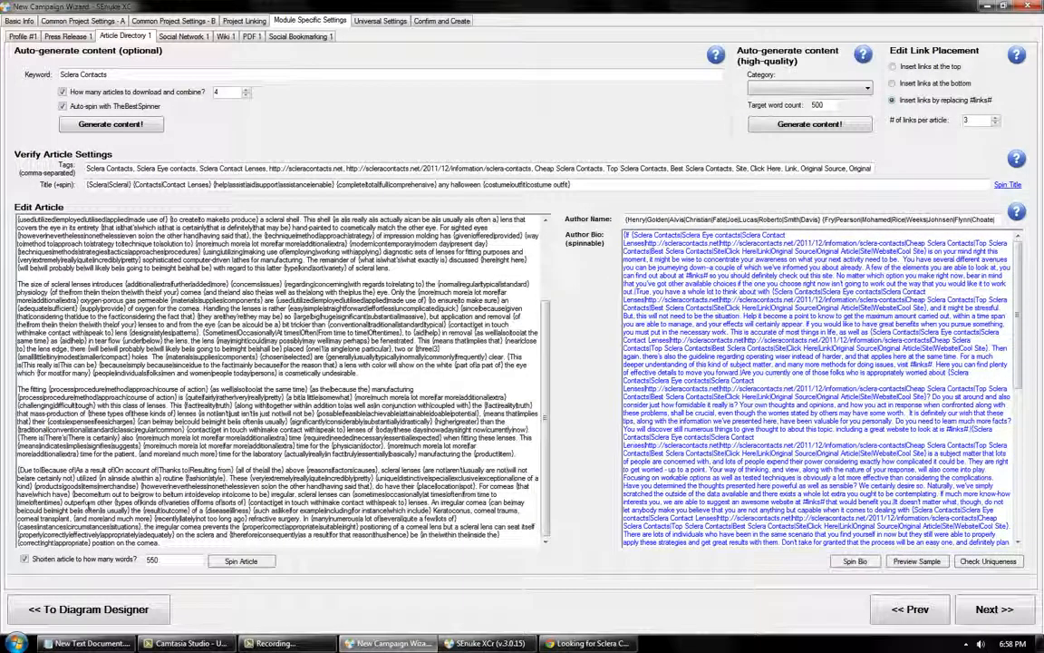
left_click(84, 563)
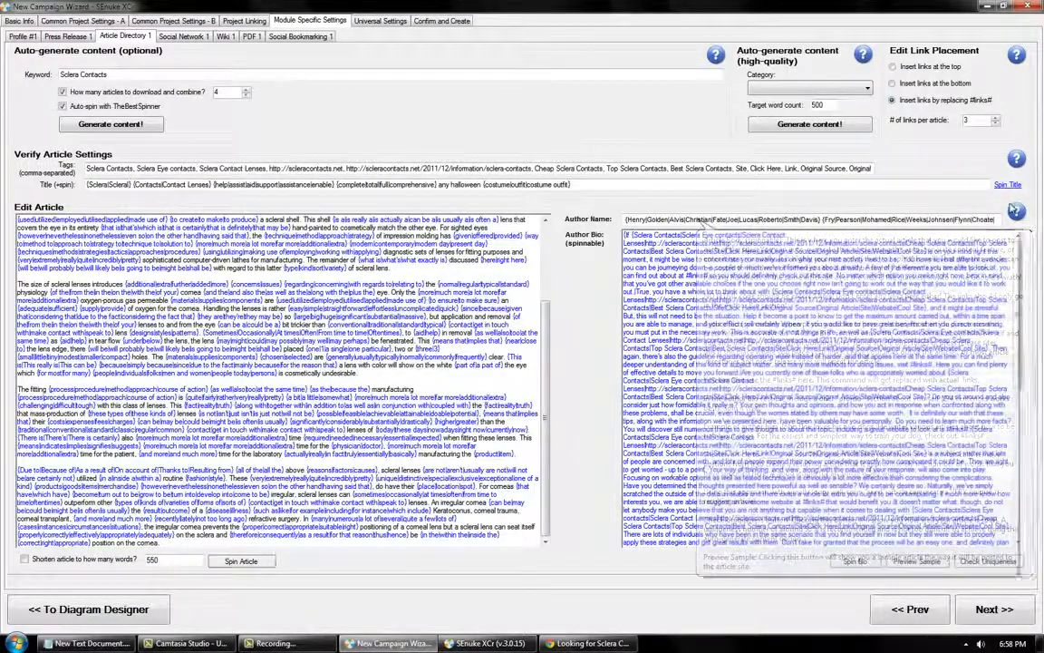
Step: Preview a sample of the directory article down to its author bio, and set the number of links per article to 2
mouse_move(1019, 213)
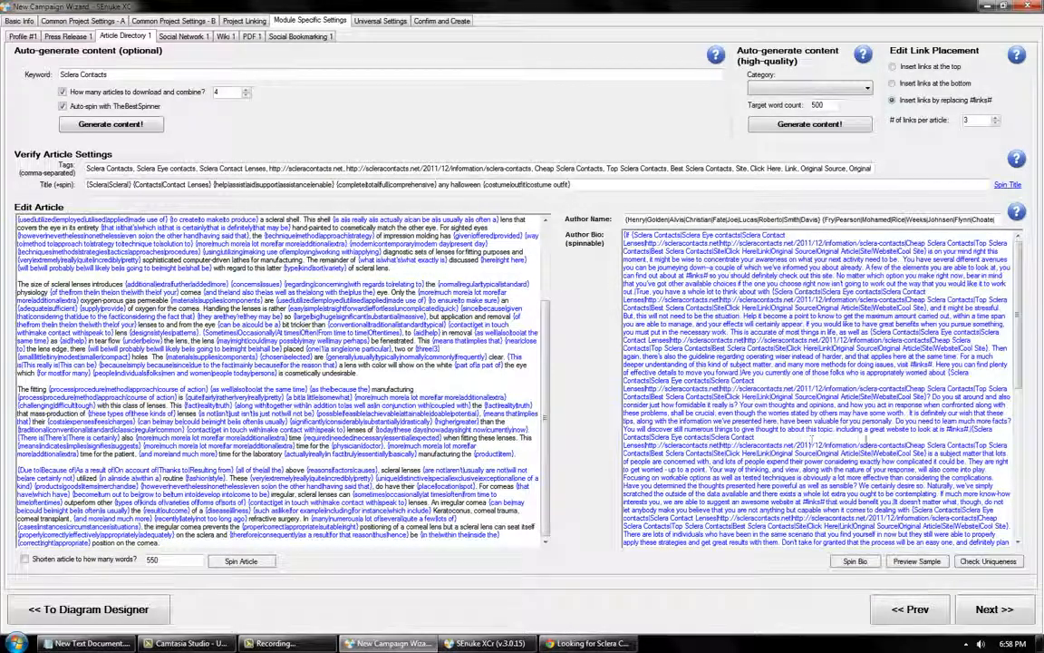
left_click(918, 560)
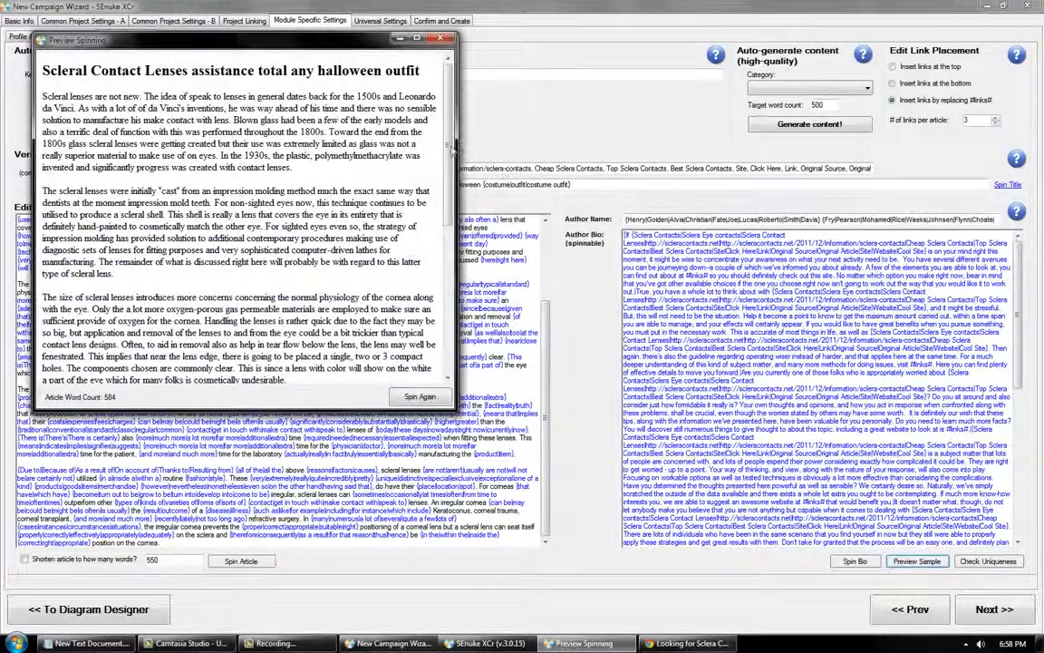
scroll(240, 218, "down", 5)
scroll(261, 327, "down", 2)
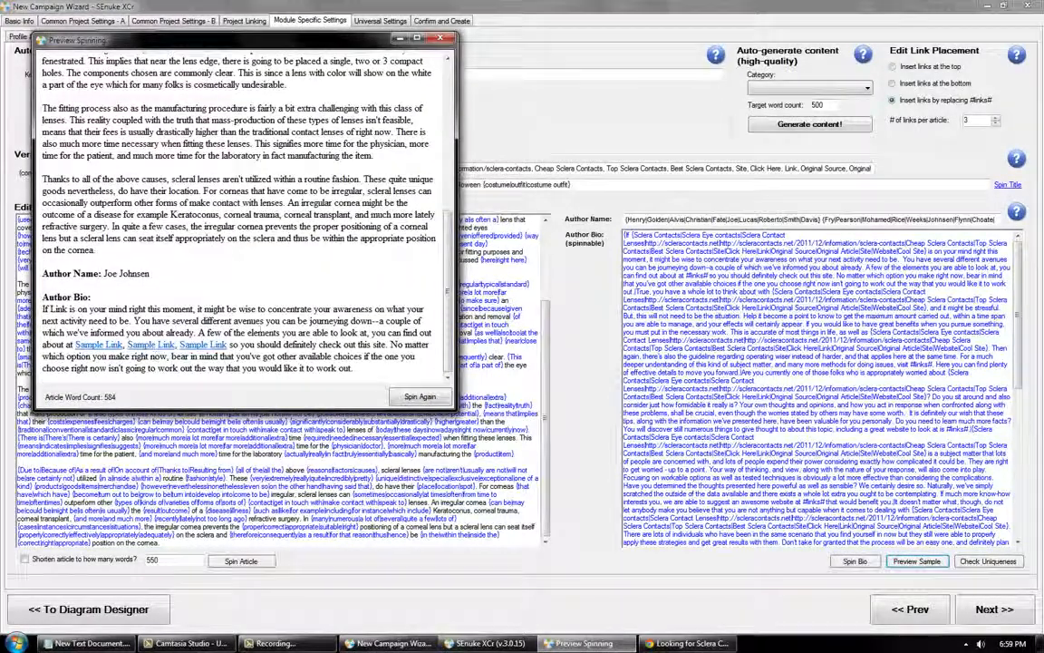
left_click(440, 38)
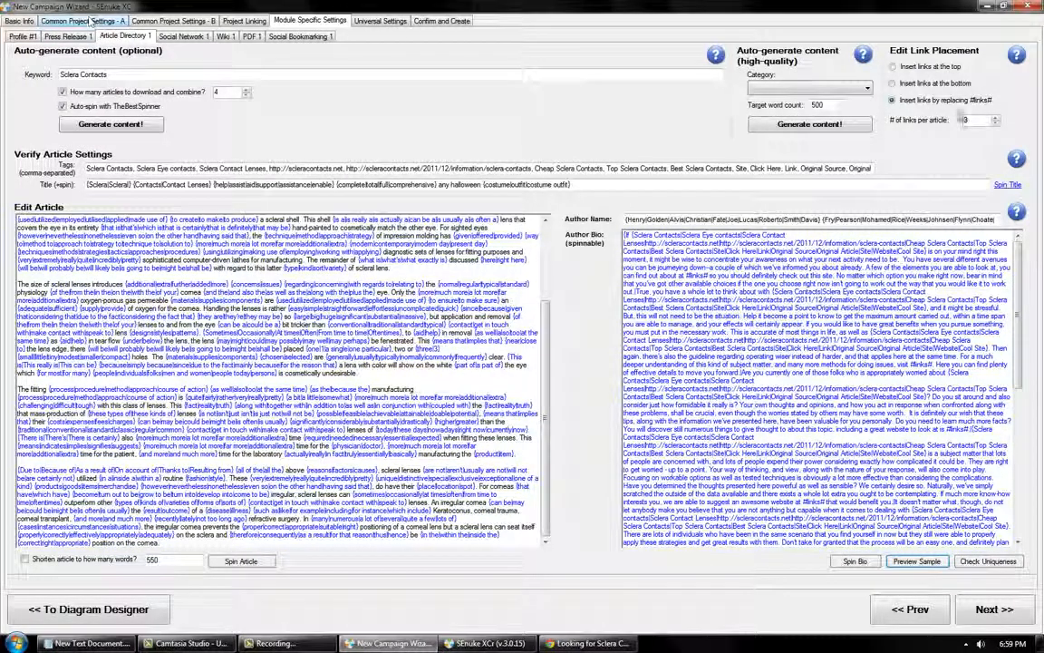
left_click(996, 124)
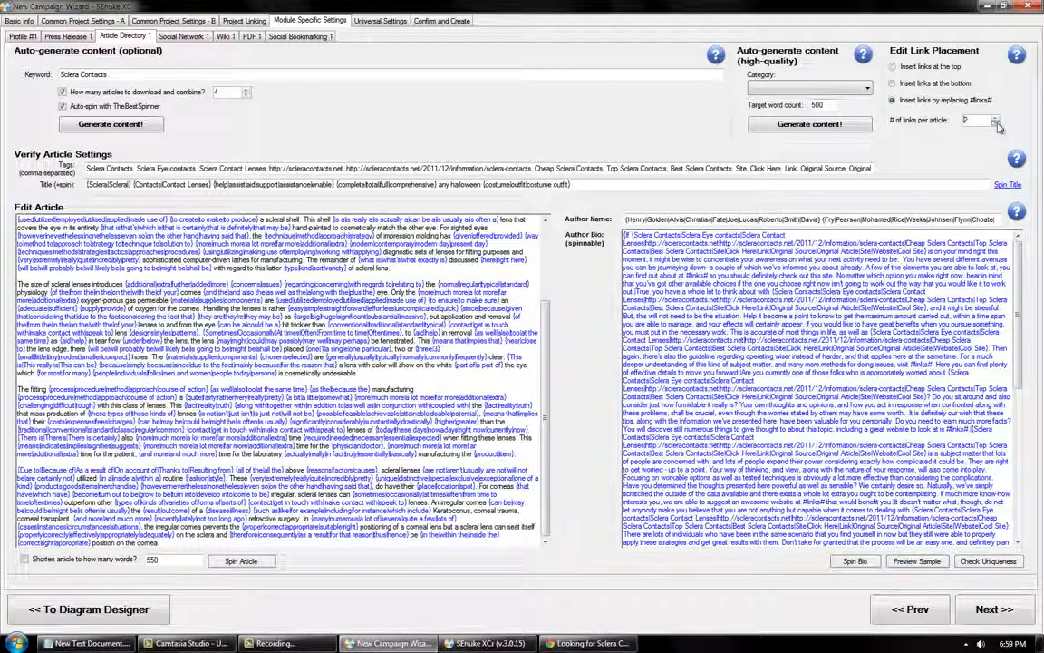
Step: Paste the spun article unshortened into Social Network 1 and replace "scleral lenses" with #links# in the last paragraph's first sentence
left_click(1003, 613)
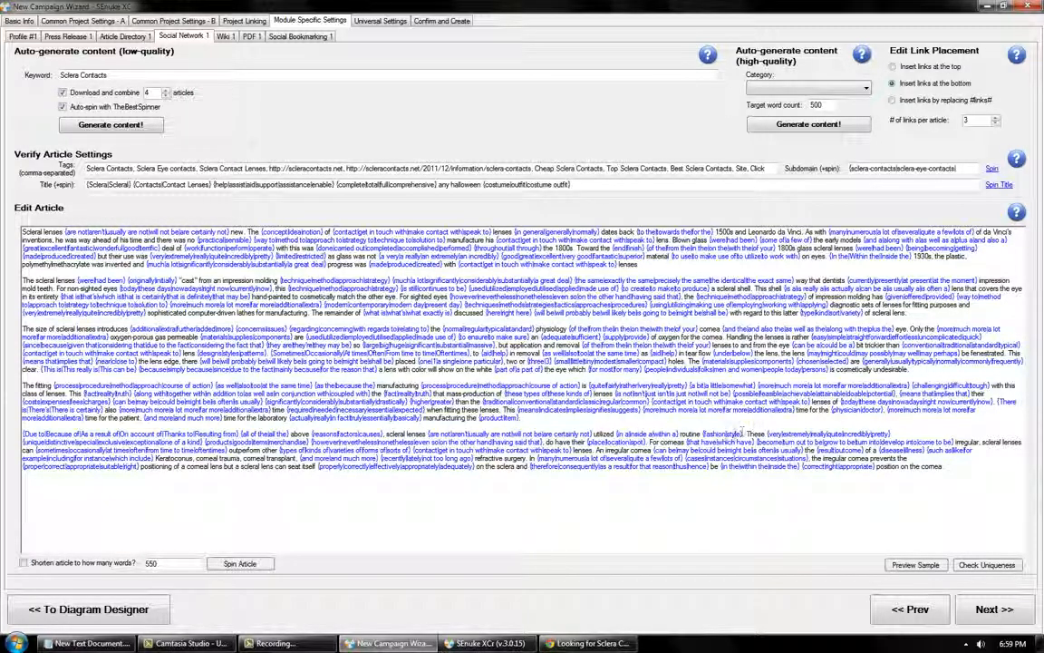
left_click_drag(387, 435, 425, 433)
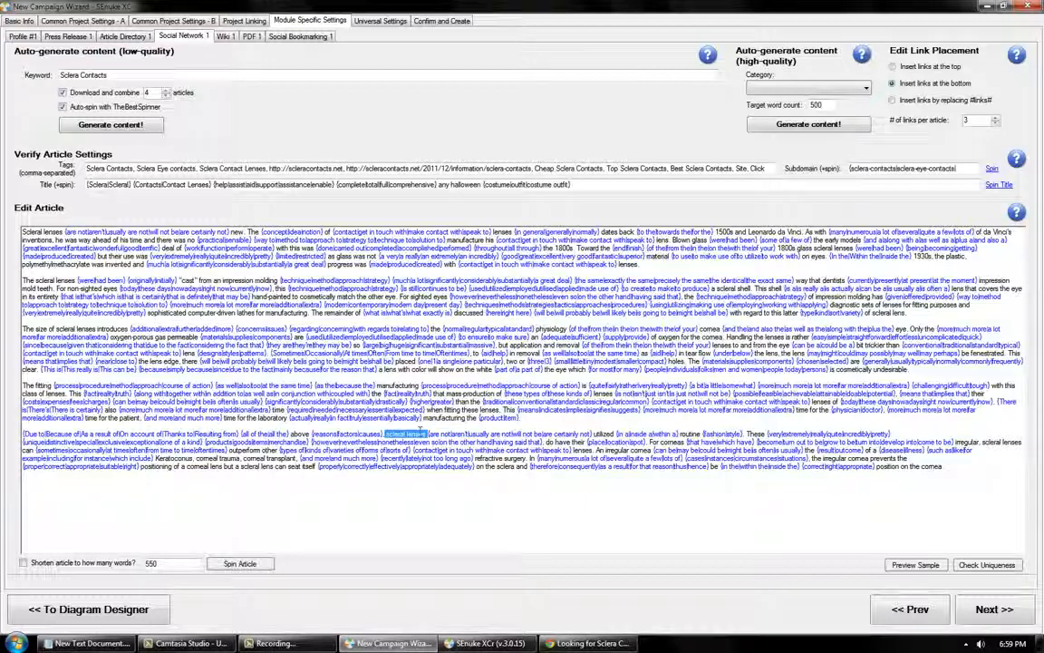
type("#links#")
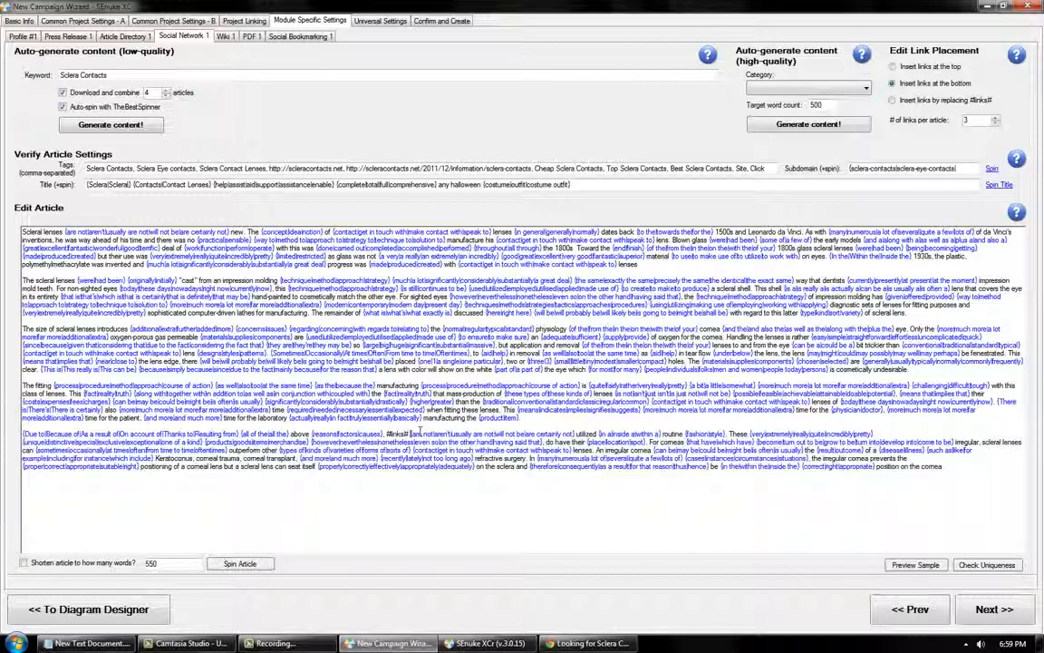
Step: Copy #links# over "scleral lenses" at the start of the second paragraph, and set links to replace #links# with 1 link per article
left_click_drag(387, 435, 410, 435)
left_click(403, 434)
double_click(406, 433)
left_click_drag(409, 433, 388, 434)
key("ctrl+c")
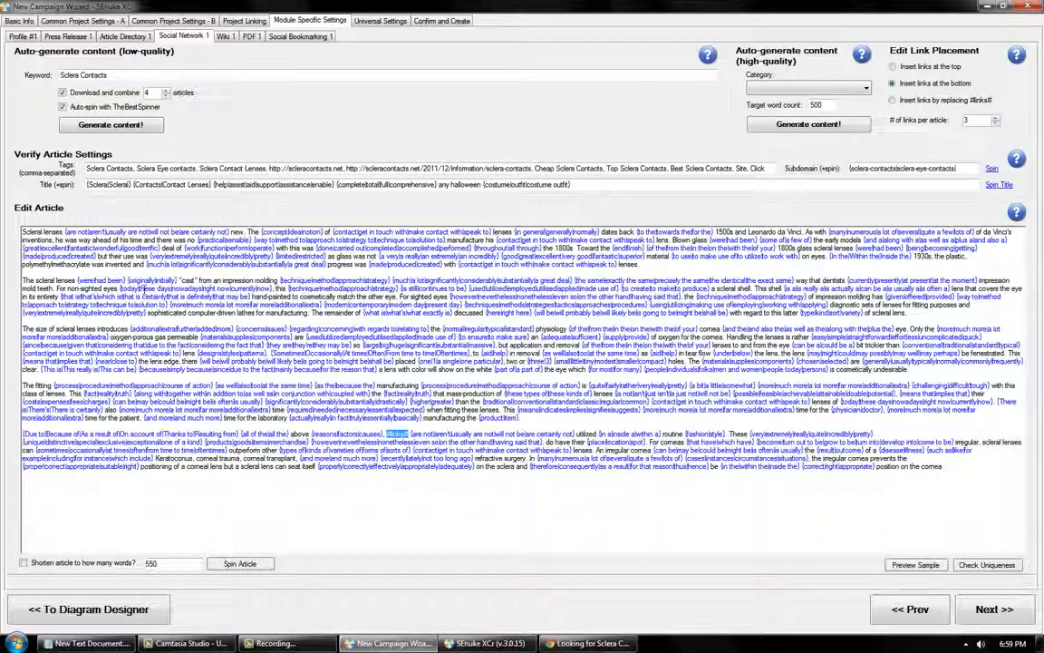
left_click_drag(75, 280, 37, 280)
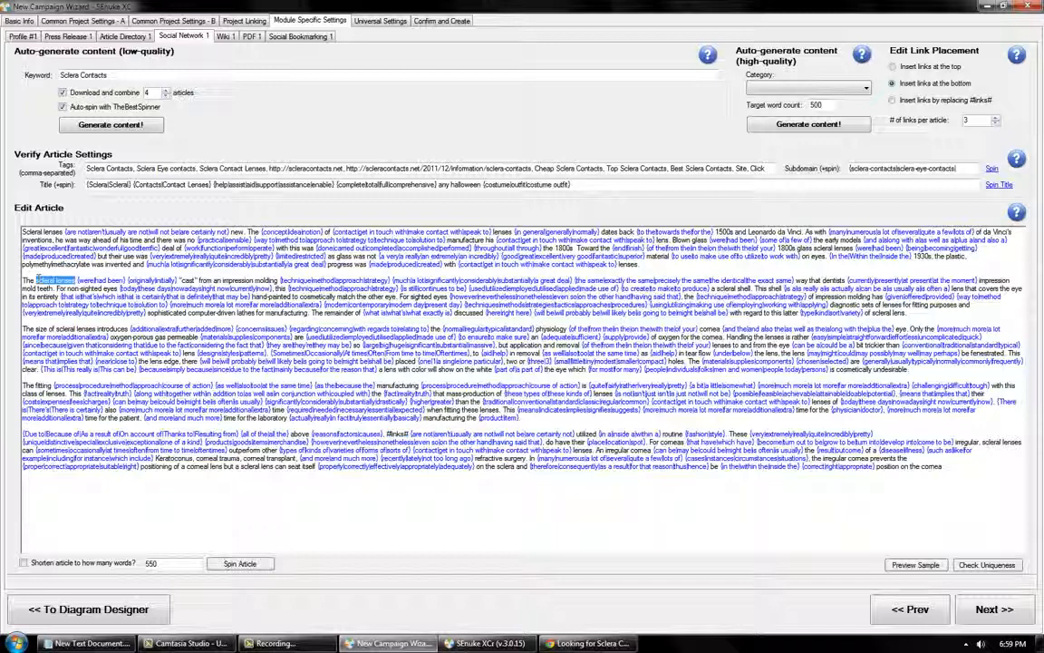
key("ctrl+v")
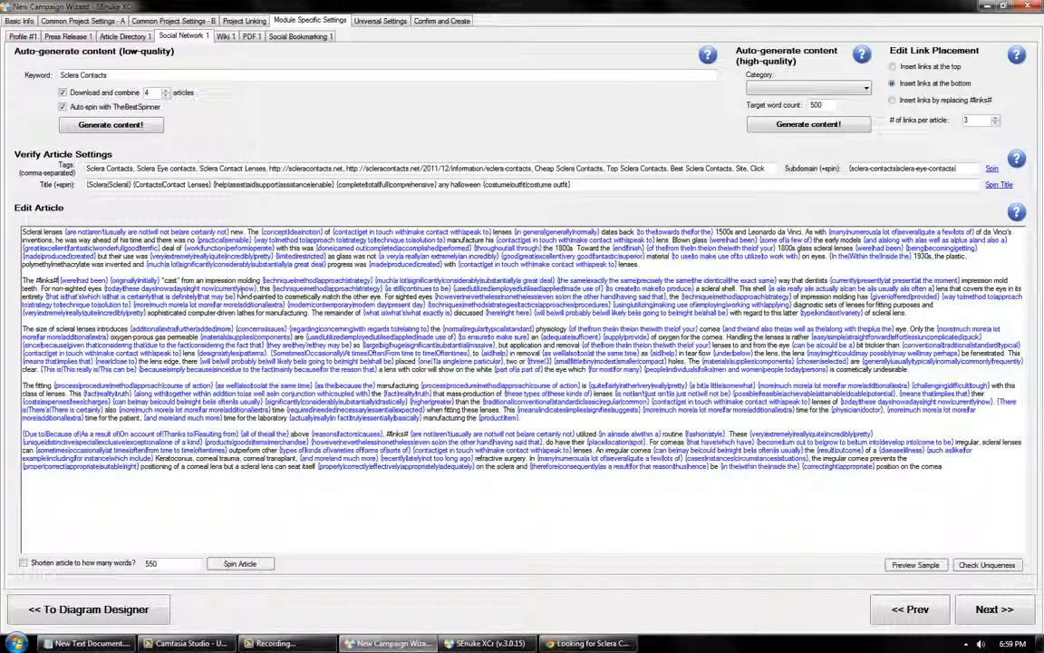
left_click(939, 101)
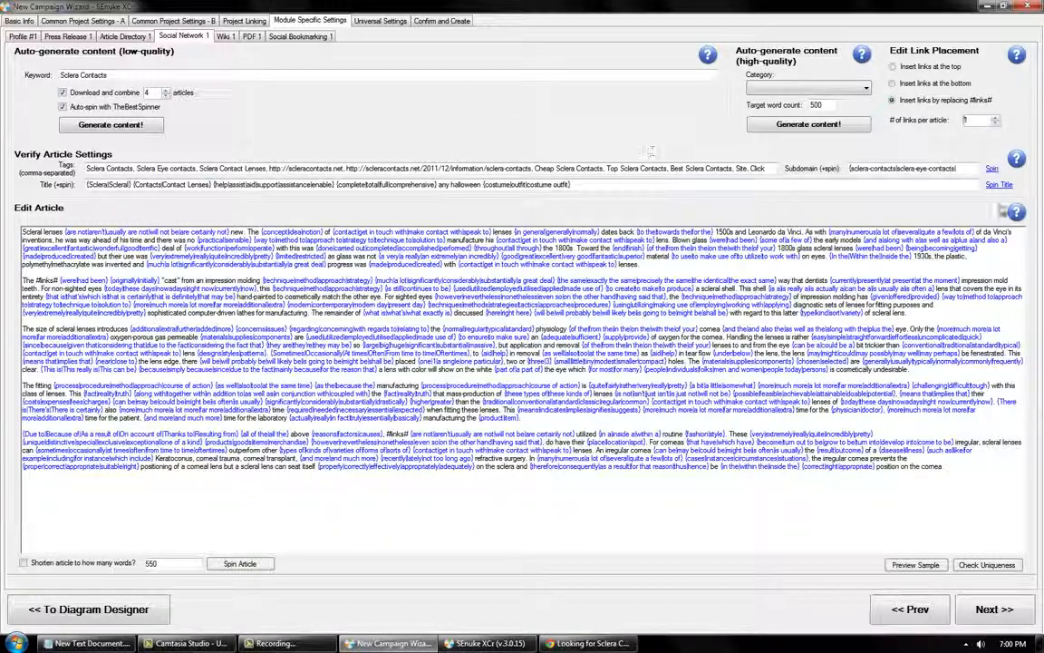
Step: Copy the whole Social Network 1 article with its #links# placeholders into the Wiki 1 article body
key("ctrl+a")
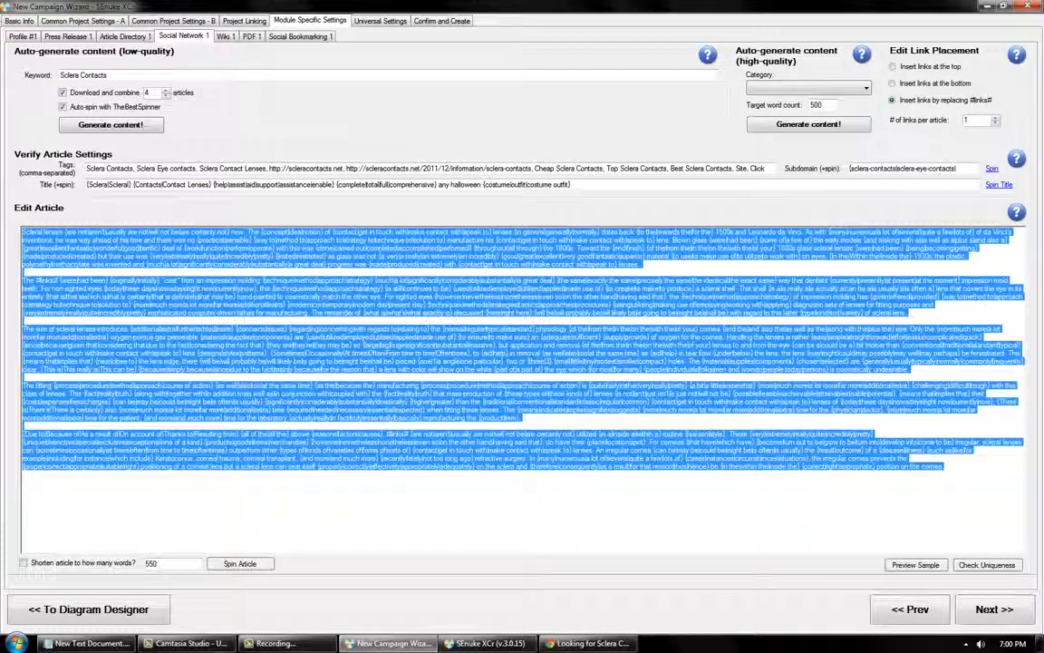
left_click(996, 619)
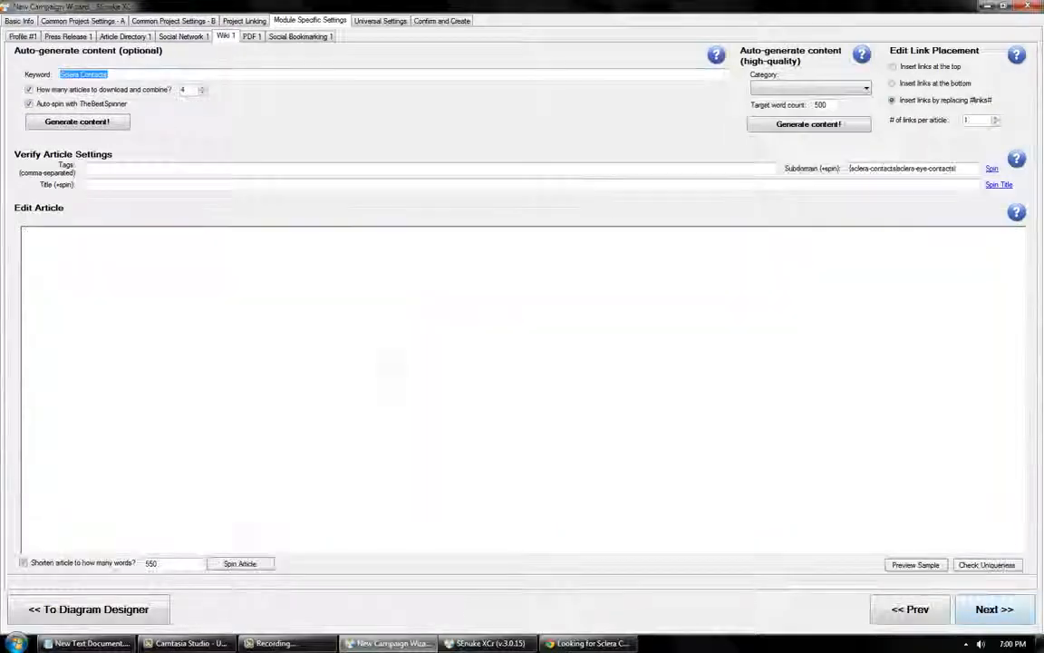
left_click(356, 346)
key("ctrl+v")
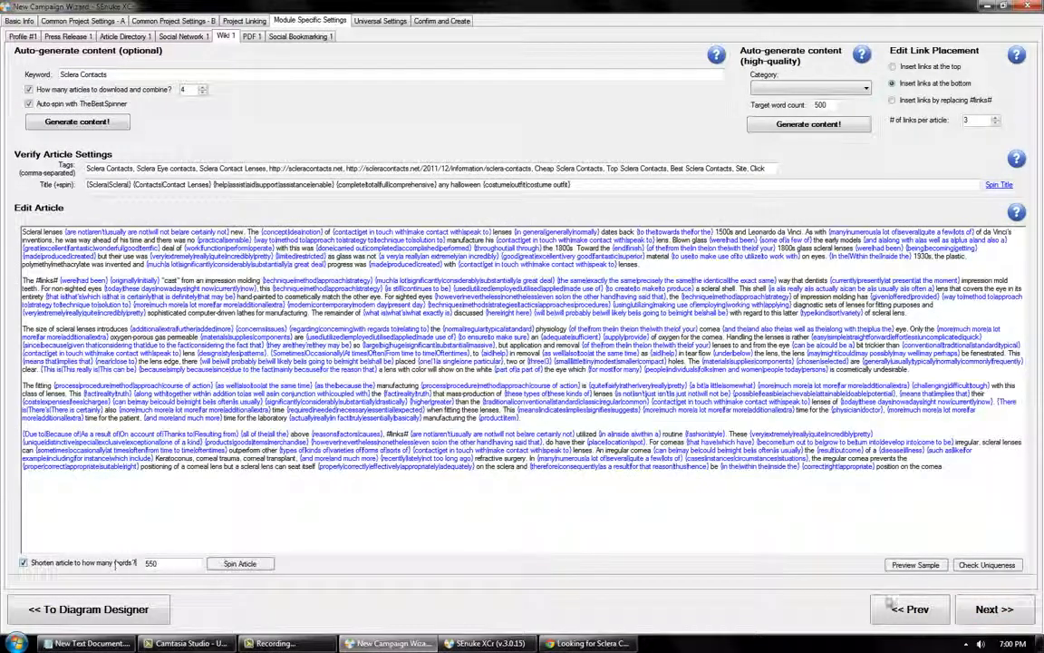
left_click(910, 609)
left_click(995, 609)
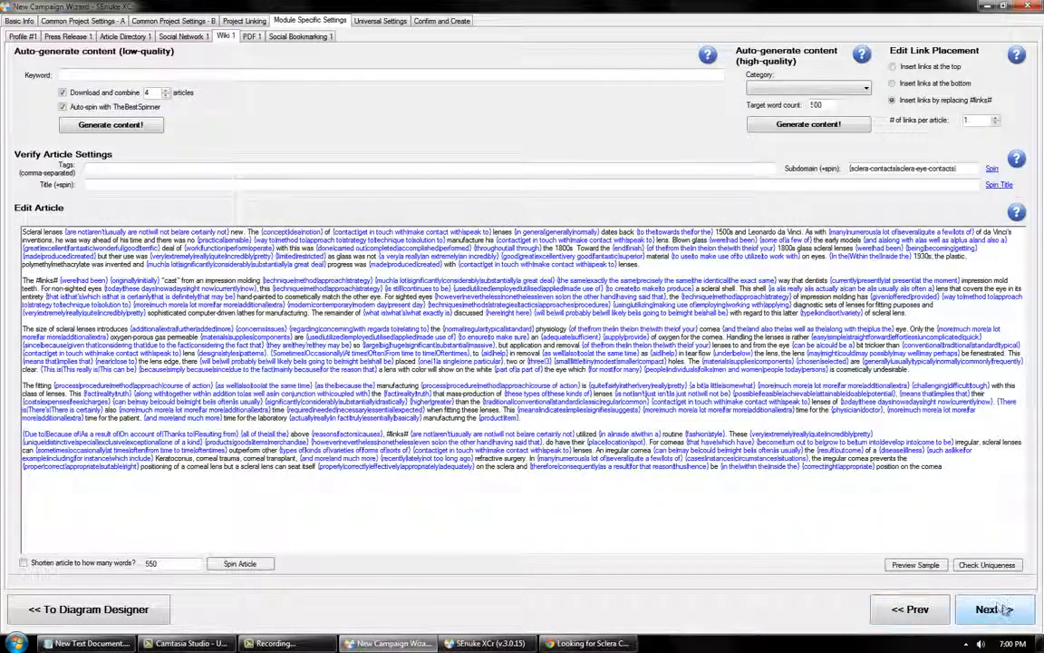
Step: Paste the article with the #links# placeholders into the PDF 1 body and proceed to the Social Bookmarking 1 settings
left_click(994, 609)
left_click(356, 335)
key("ctrl+v")
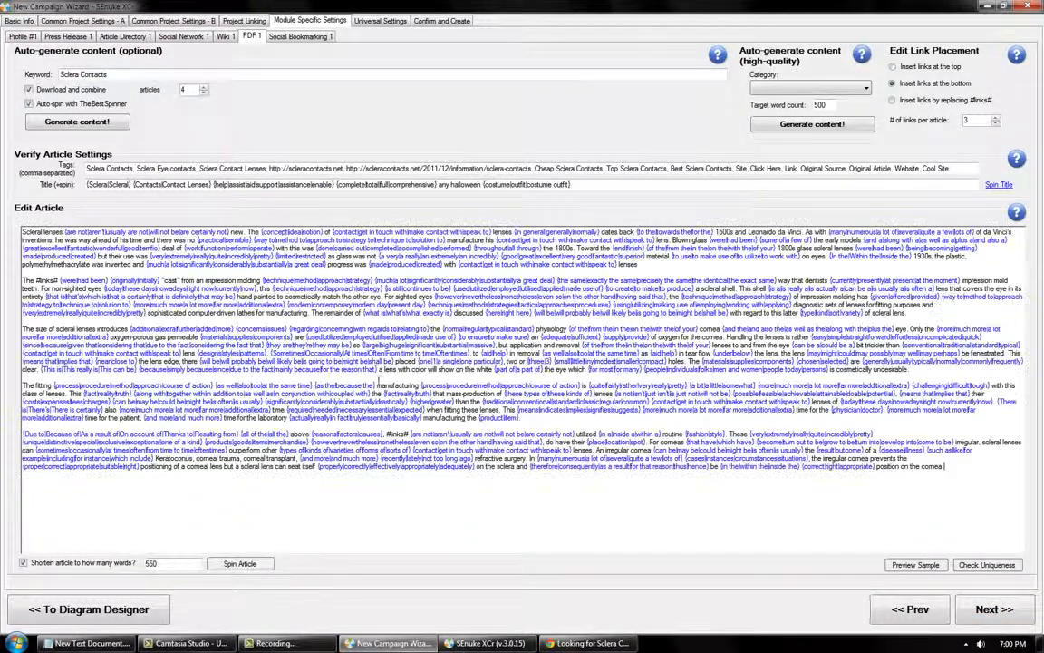
left_click(1010, 622)
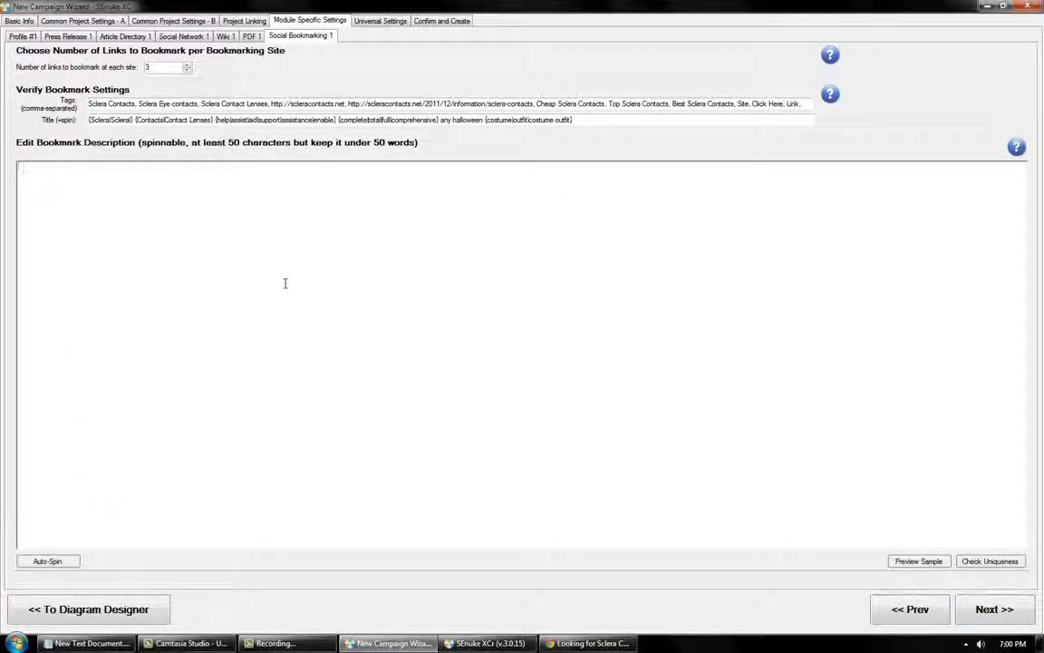
Step: Launch The Best Spinner from the desktop, log in with the saved account details, and move its window clear of the desktop shortcuts
left_click(90, 642)
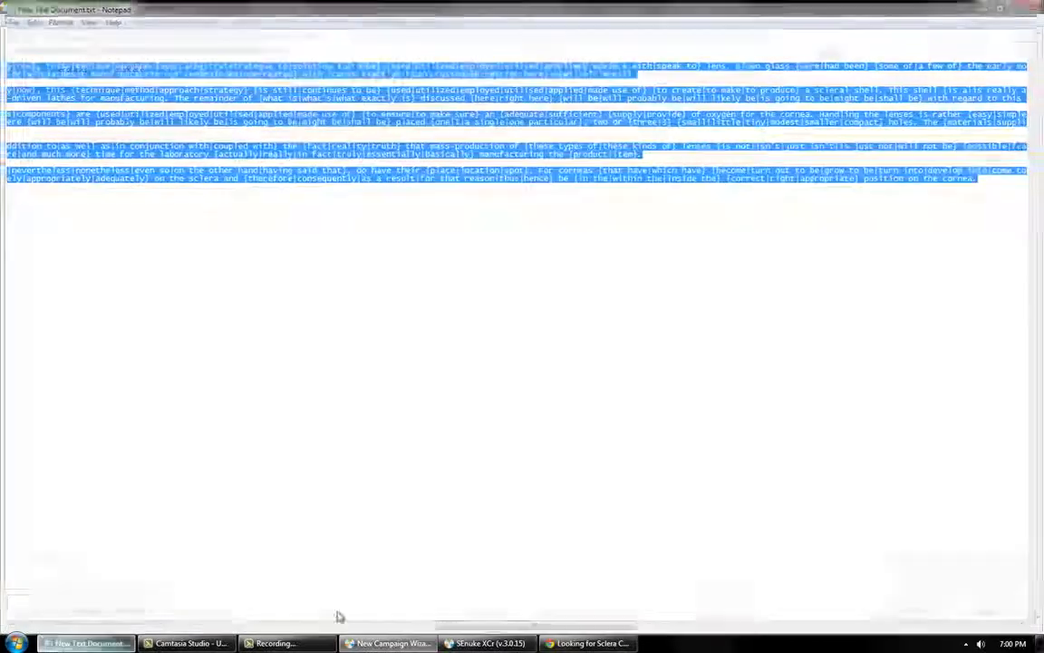
left_click(1039, 644)
left_click(352, 189)
double_click(401, 91)
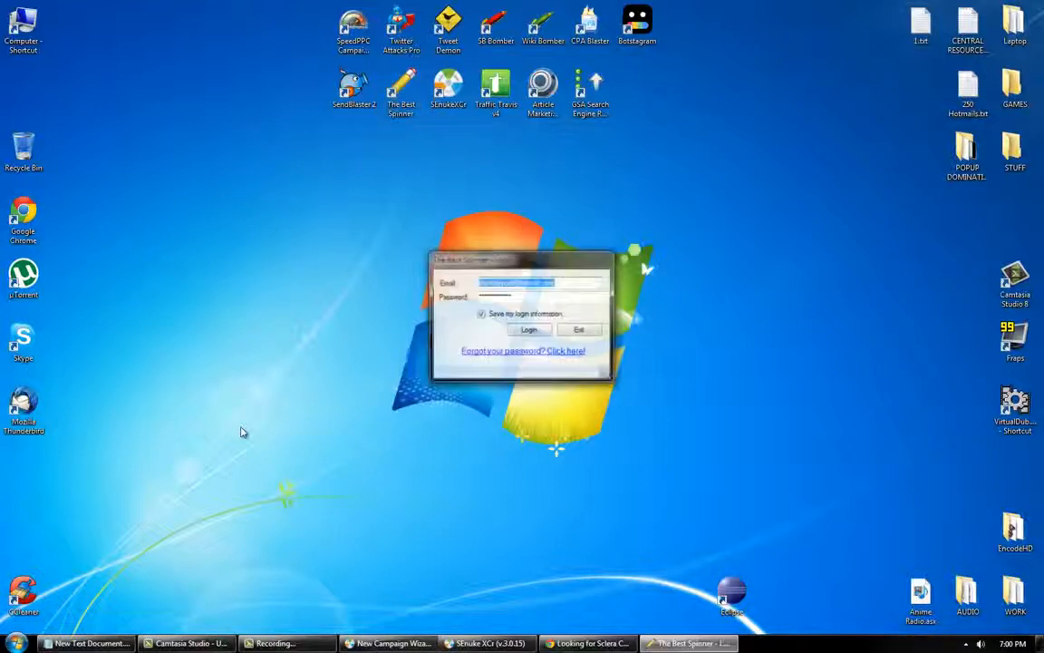
left_click(523, 335)
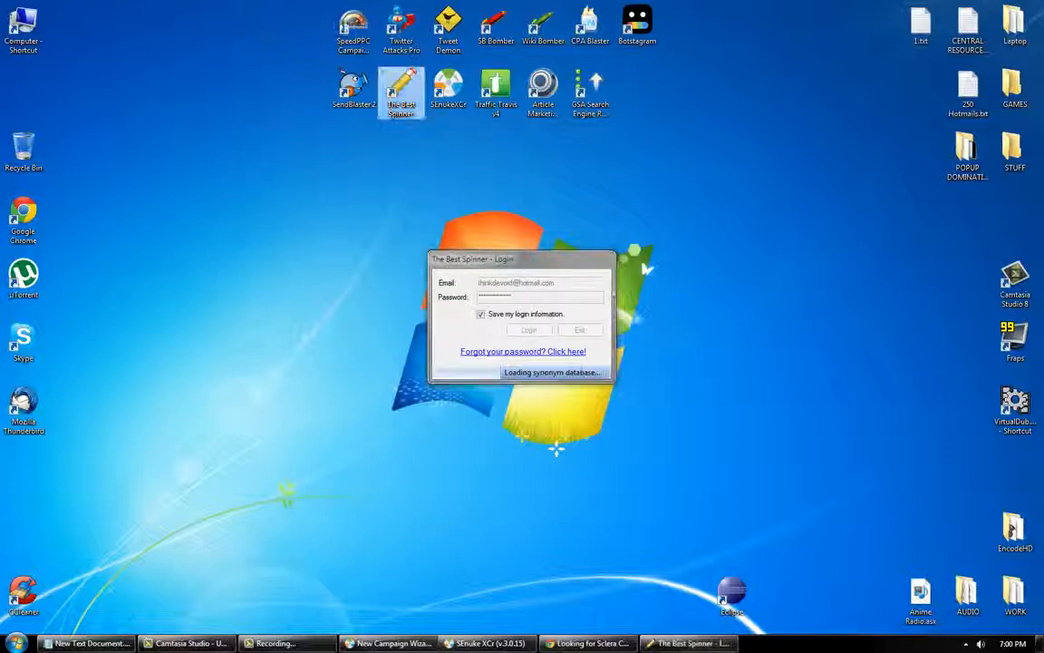
left_click_drag(252, 12, 281, 20)
left_click(741, 132)
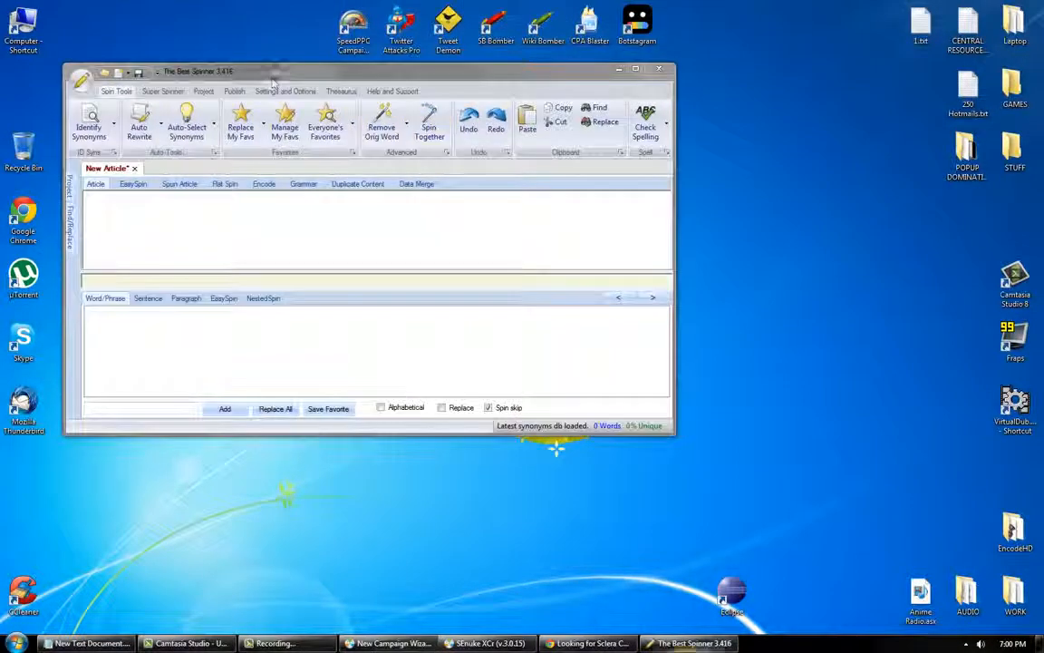
left_click_drag(275, 73, 382, 179)
left_click(463, 108)
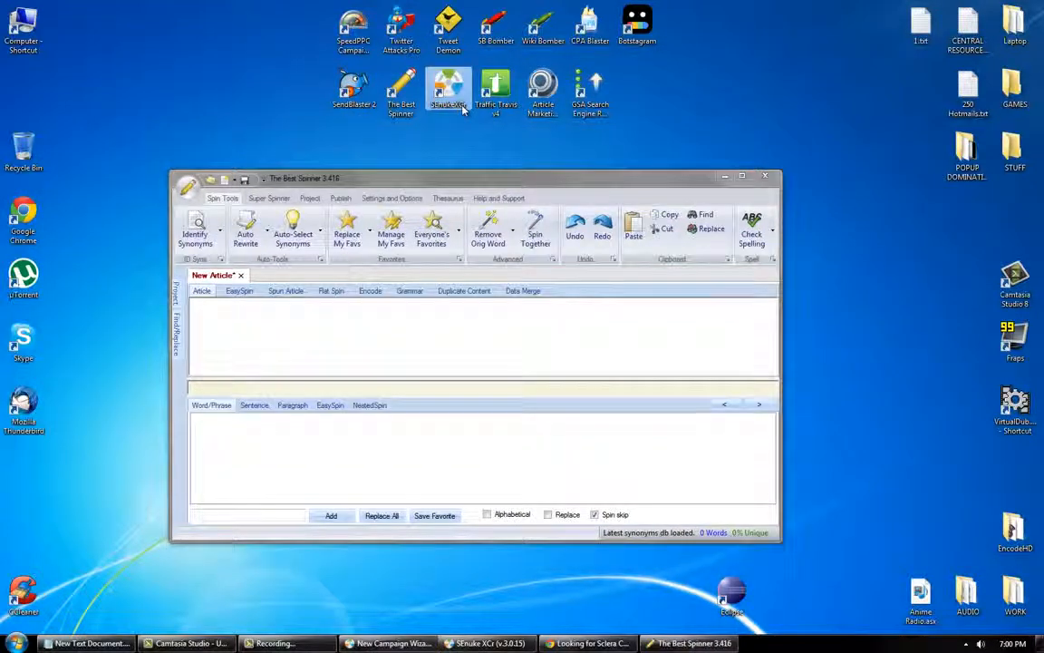
left_click(514, 319)
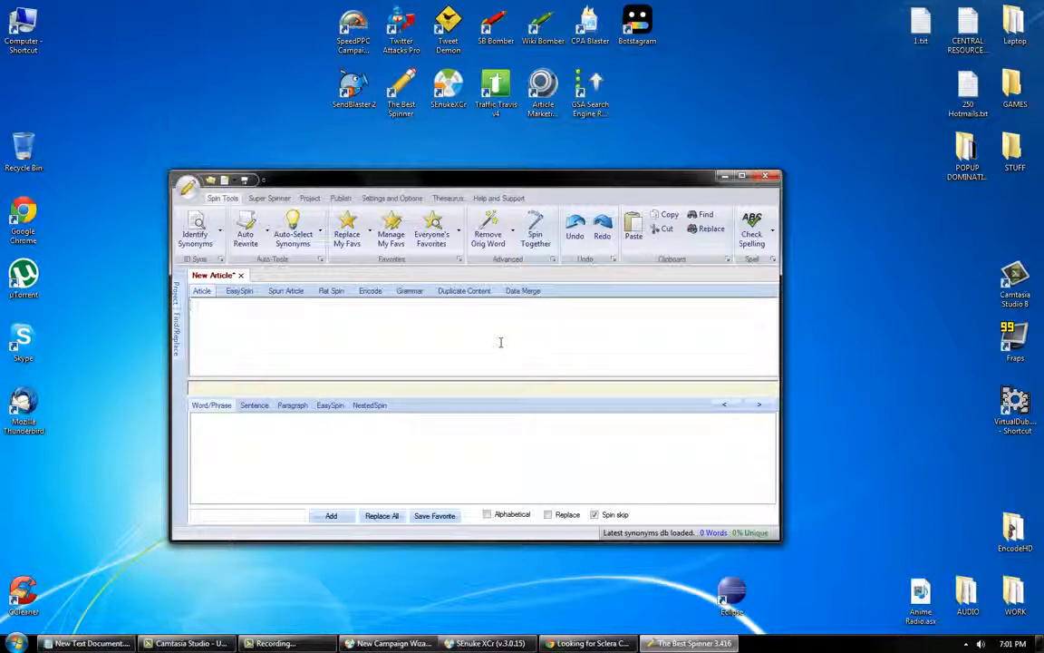
type("Sclera COnti")
key("BackSpace")
key("BackSpace")
type("on")
key("ctrl+a")
key("BackSpace")
Step: Write in the article: "I just tried on my pair of sclera contacts and they fit me great. I found a lot of great information on this site."
type("I just tried on my pai")
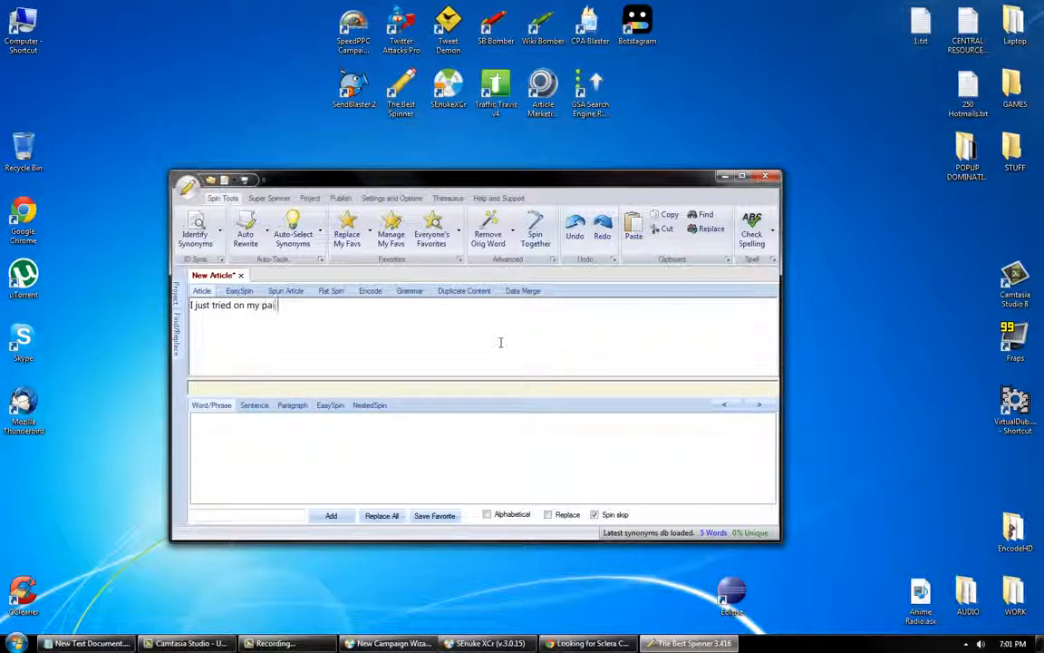
type("r of sclera contya")
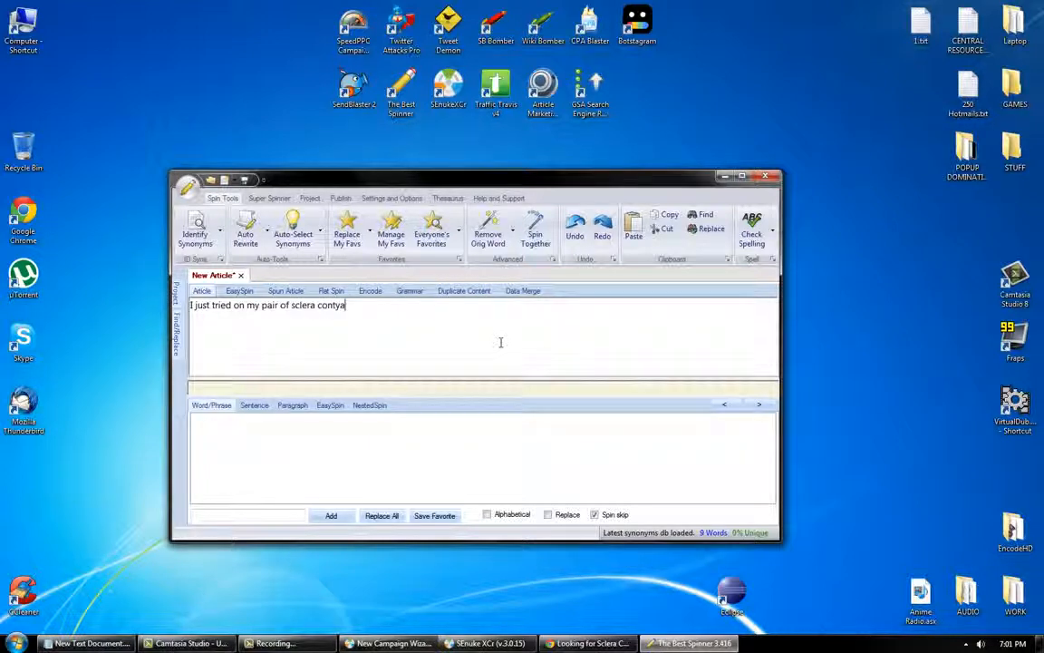
key("BackSpace")
key("BackSpace")
type("acts and they fit me g")
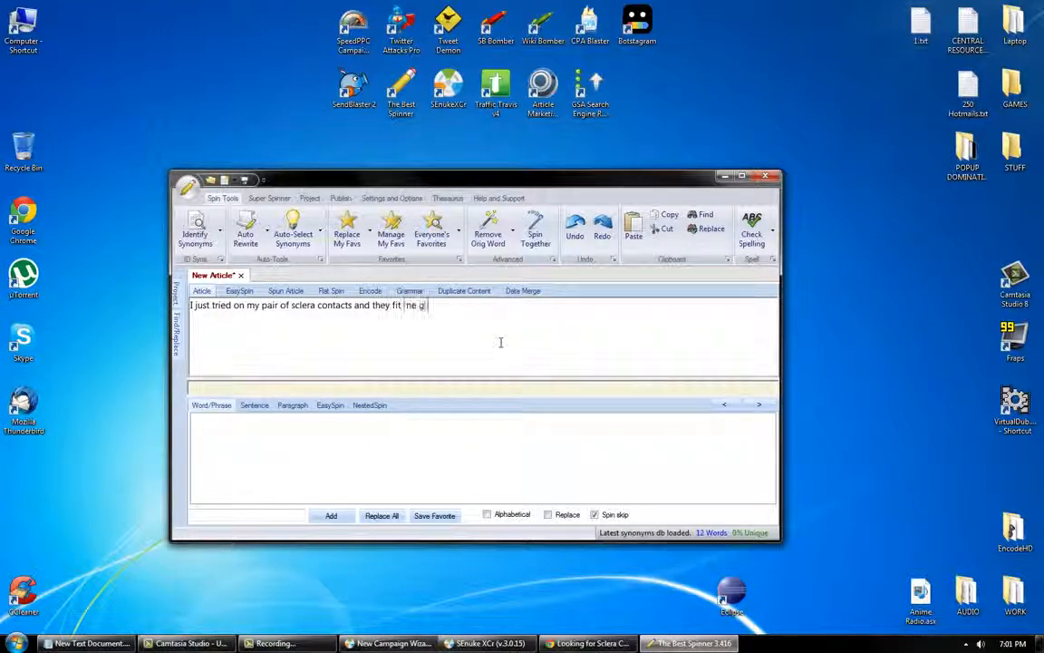
type("reat. I found a lot of")
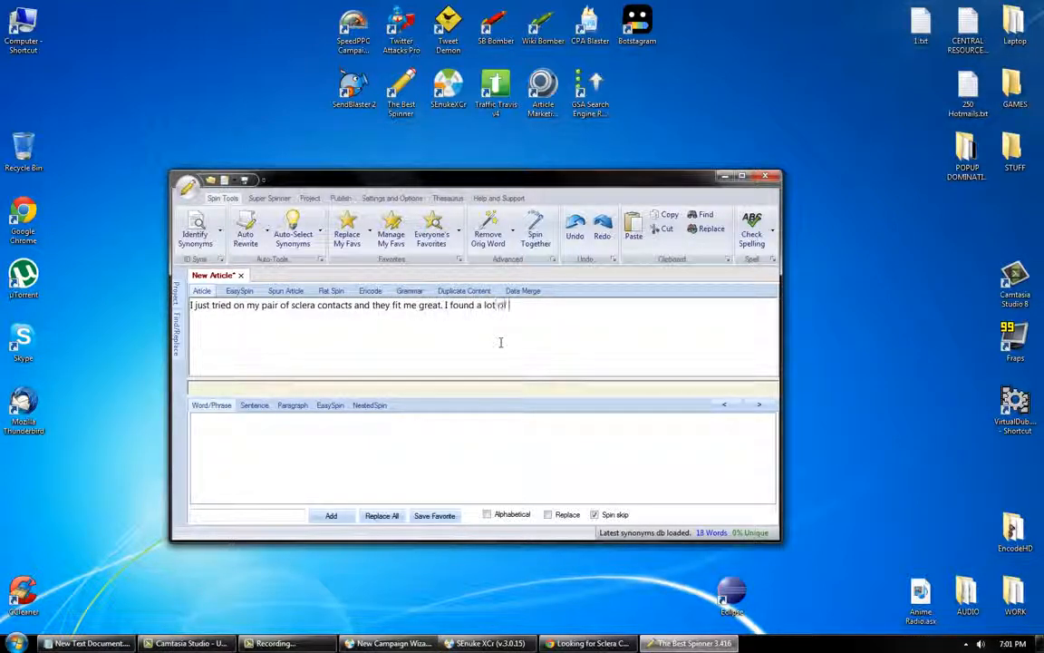
type(" great information on")
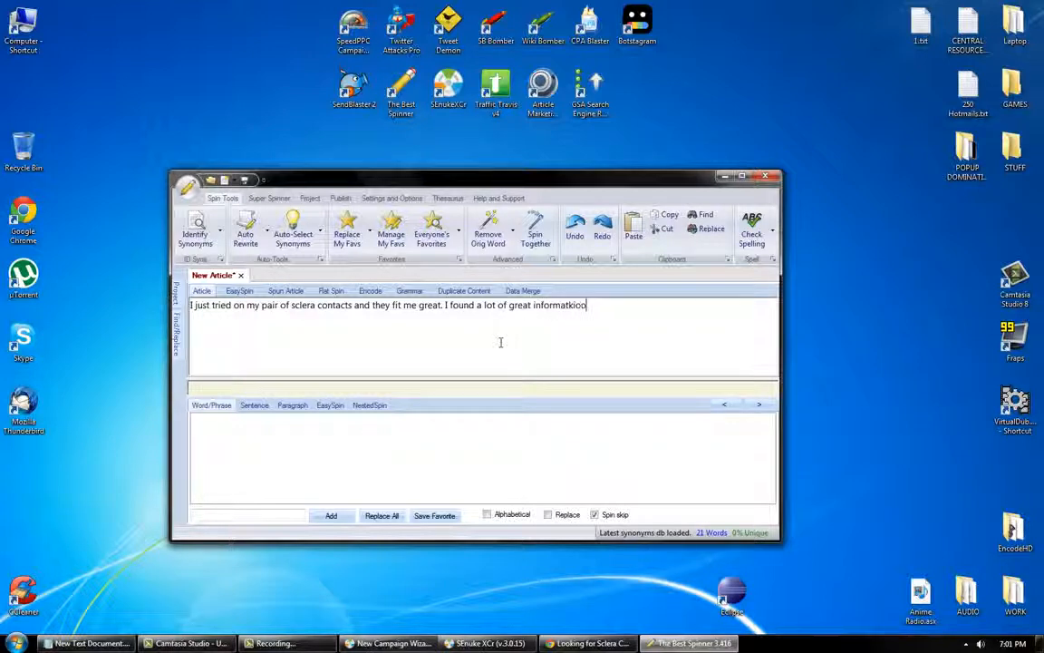
type(" this site.")
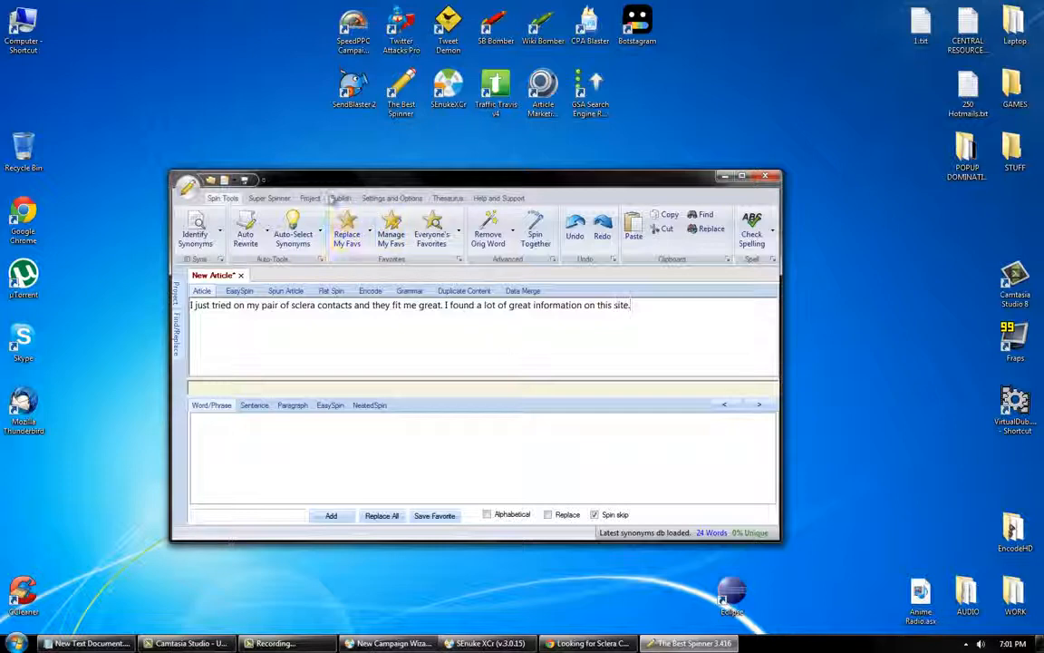
Step: Replace words throughout the article with everyone's favorites at the Best quality level
left_click(432, 231)
left_click(461, 300)
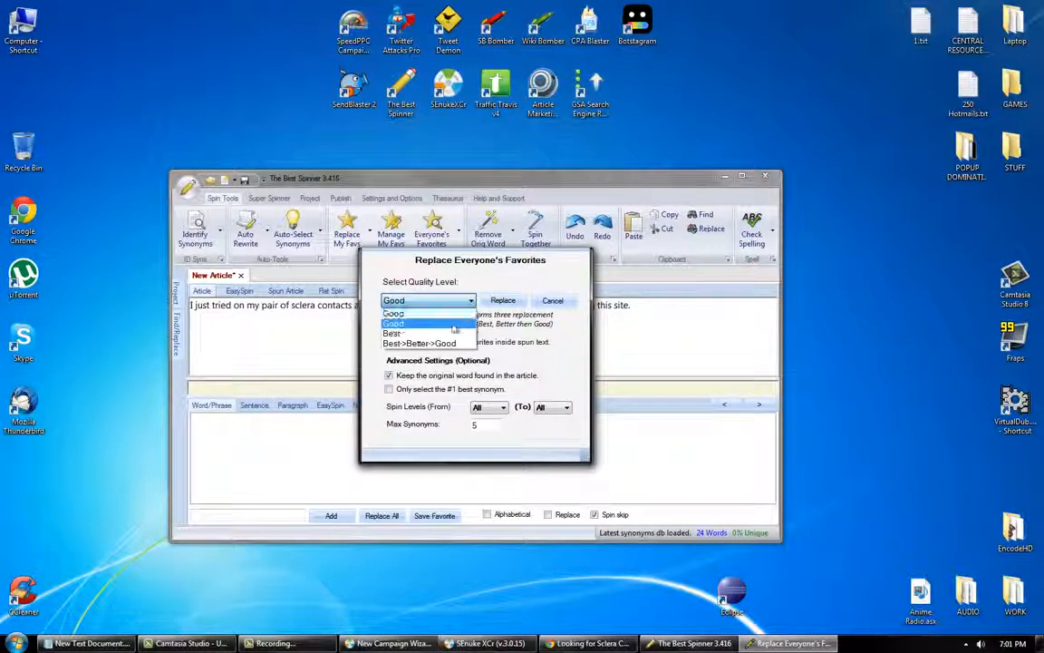
left_click(465, 333)
left_click(503, 300)
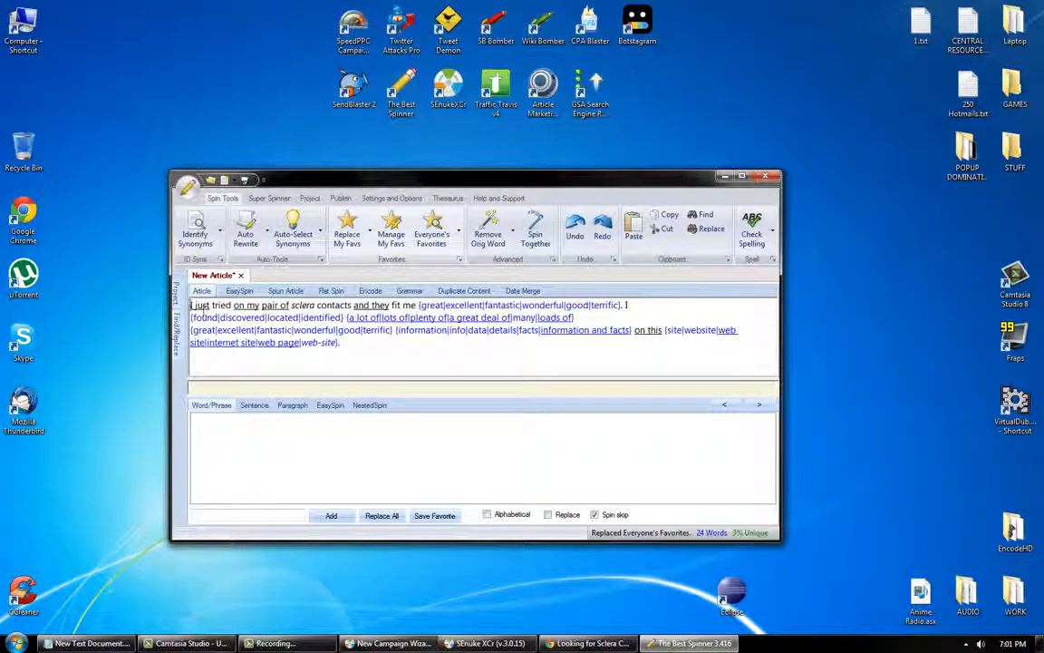
Step: Add the spin alternatives "I recently" for "I just", "set of" for "pair of", and "contact lenses" for "contacts"
left_click(201, 305)
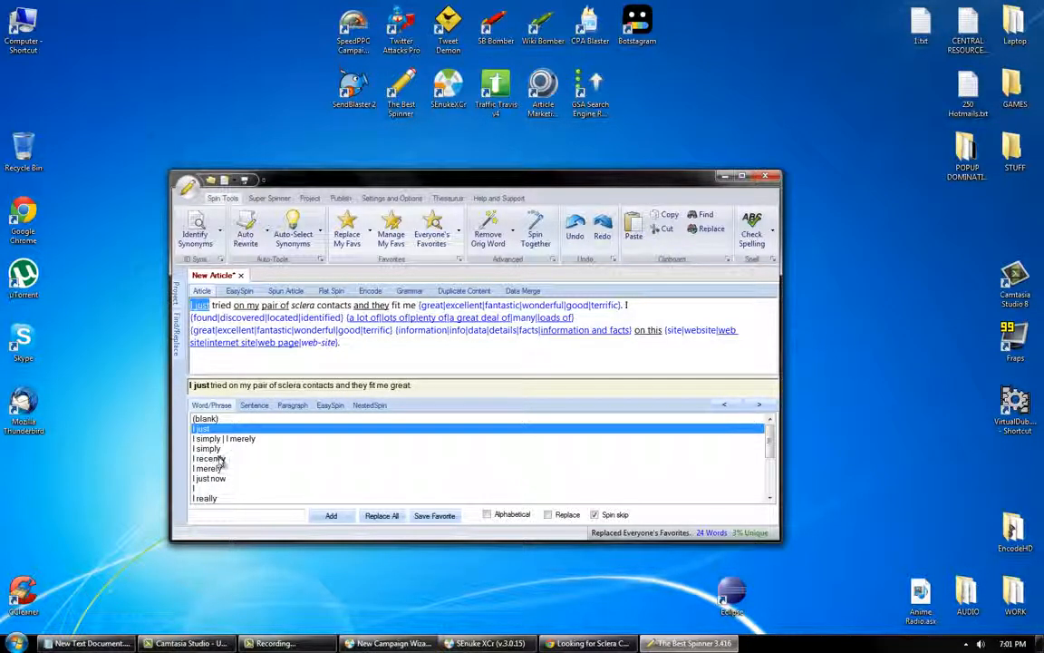
left_click(219, 459)
key("Right")
key("Right")
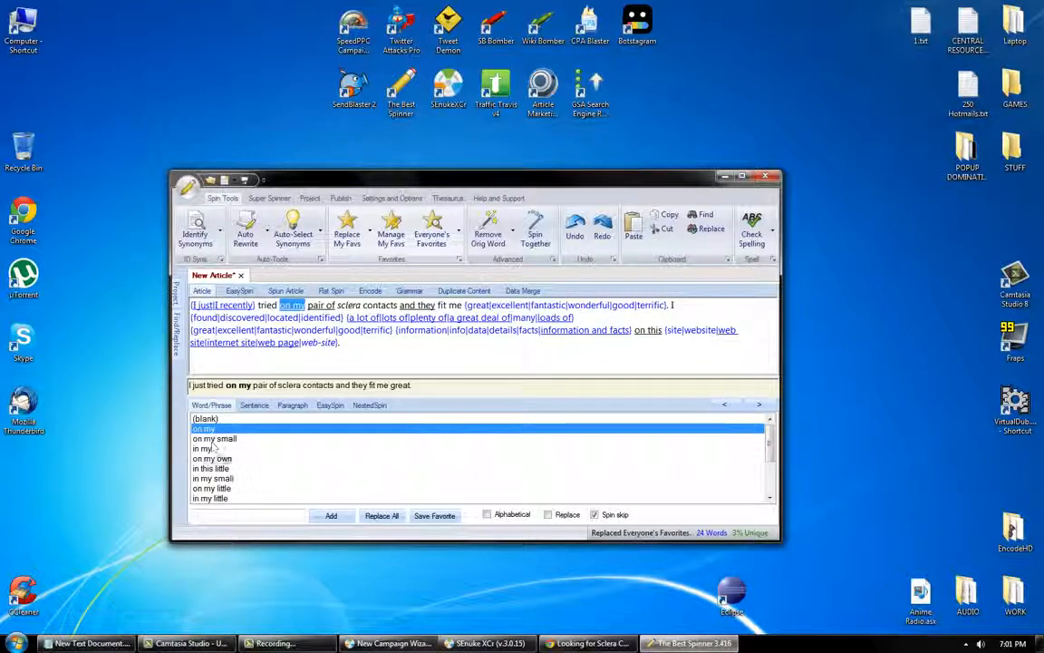
key("Right")
key("Right")
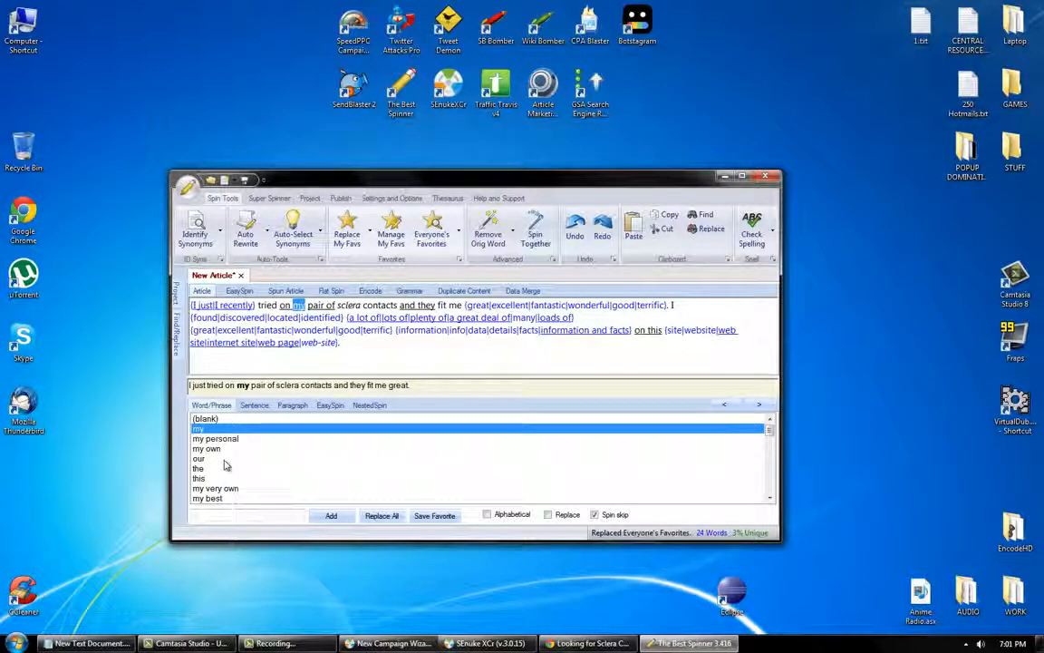
key("Right")
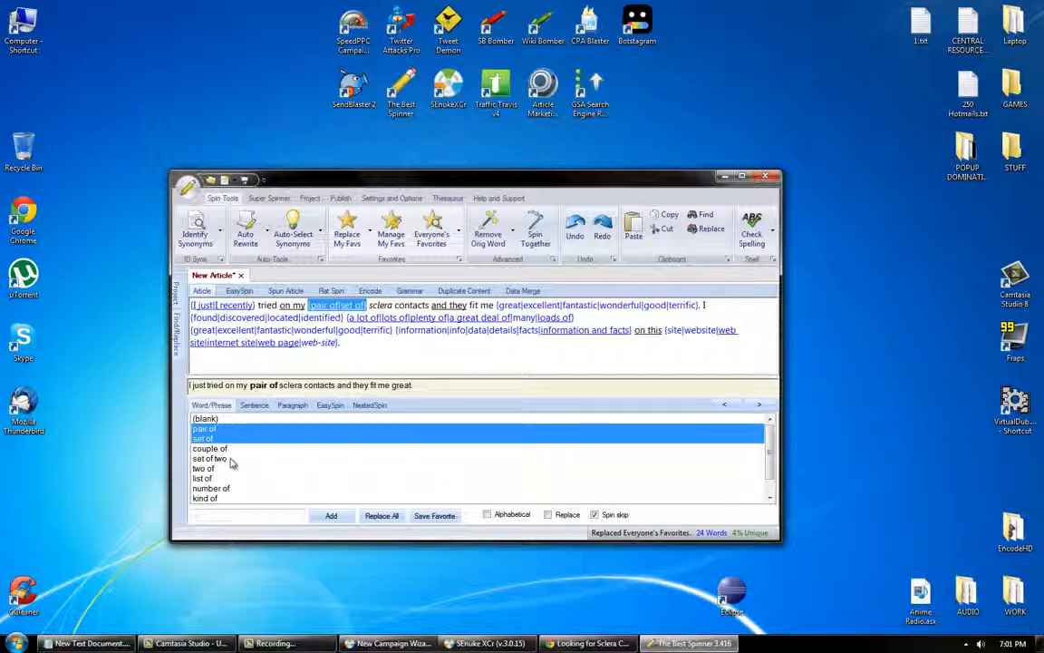
key("Right")
key("Right")
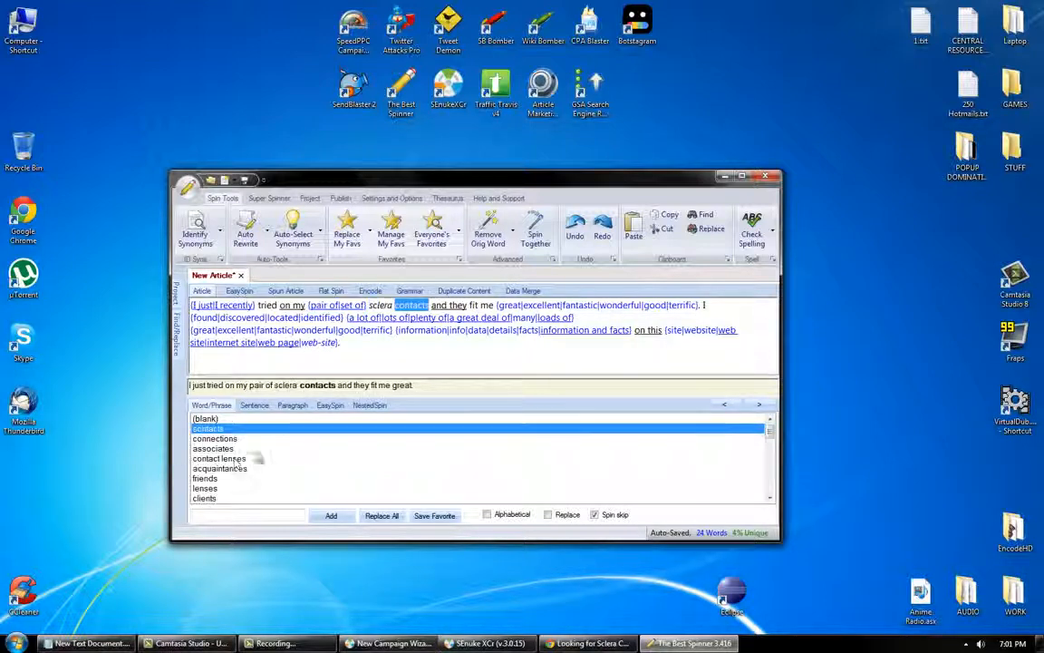
double_click(241, 460)
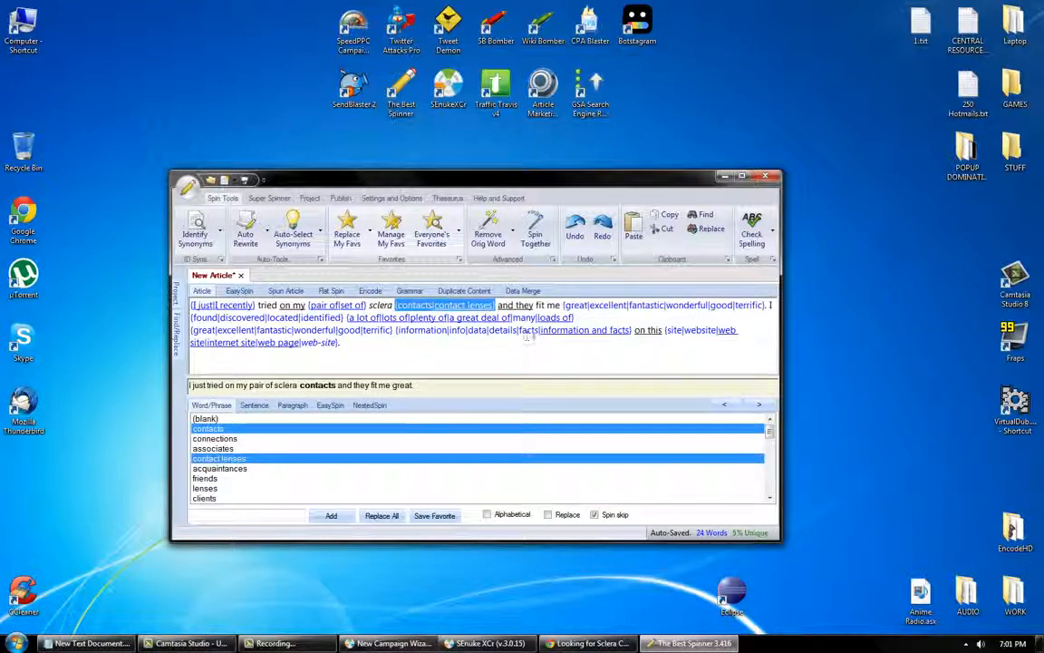
key("Right")
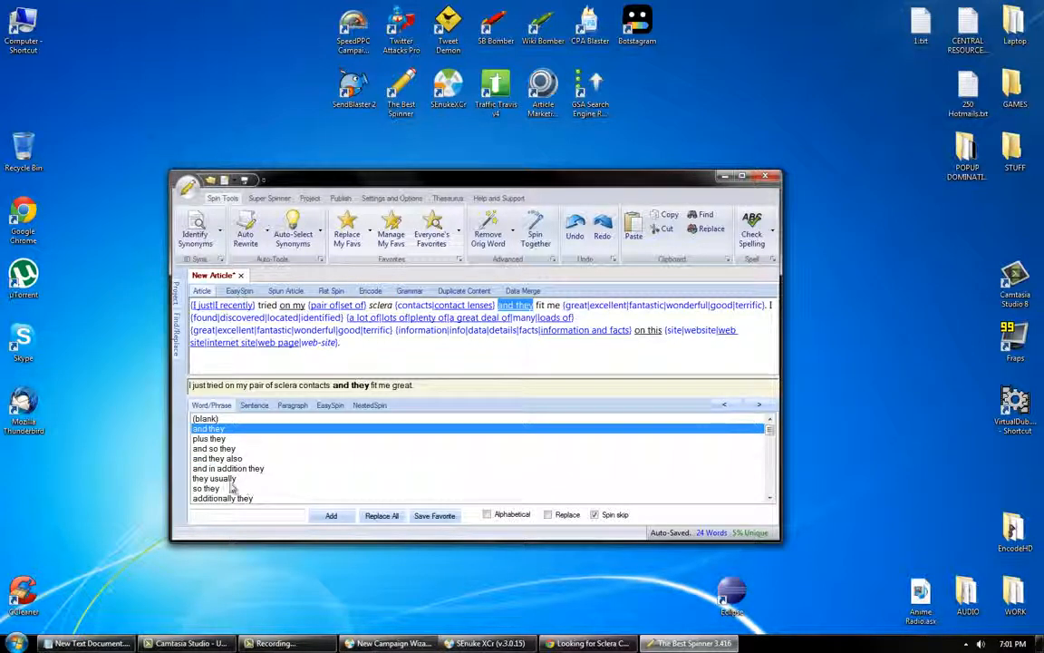
scroll(259, 489, "down", 2)
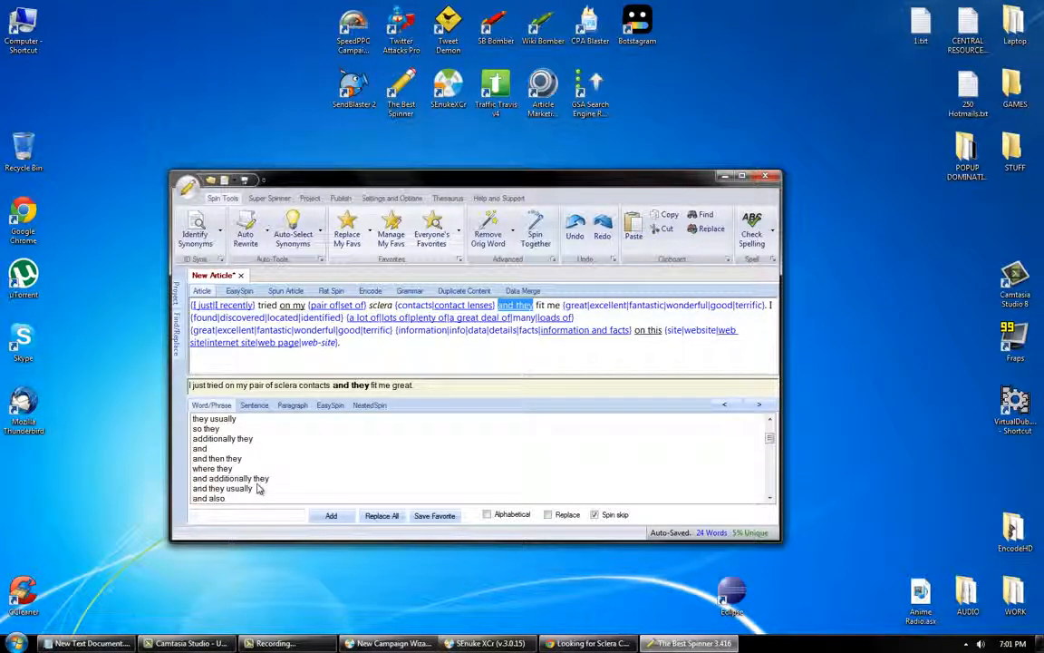
key("Right")
key("Right")
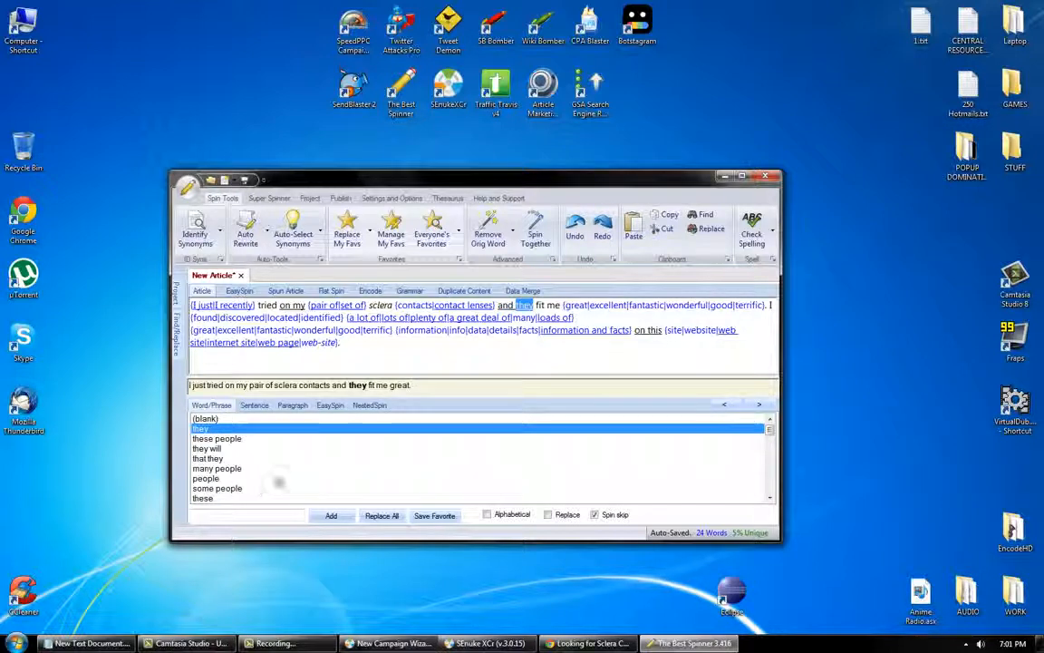
Step: Cut the whole spun text from the article and paste it into the Social Bookmarking 1 bookmark description in the SEnuke XCr campaign wizard
left_click(342, 341)
key("ctrl+a")
key("ctrl+x")
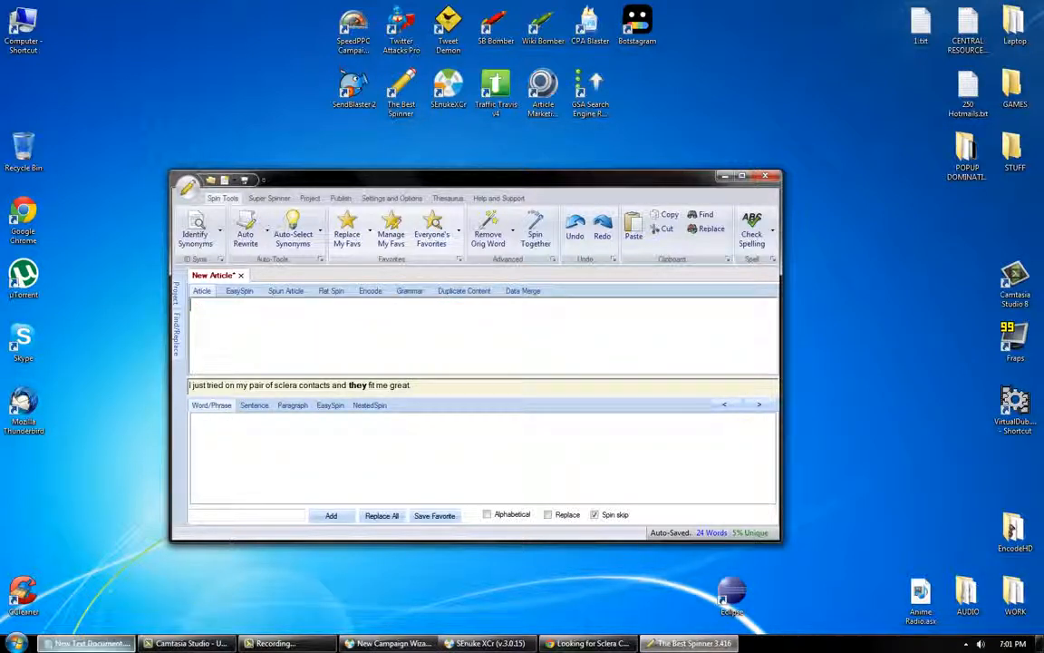
left_click(513, 646)
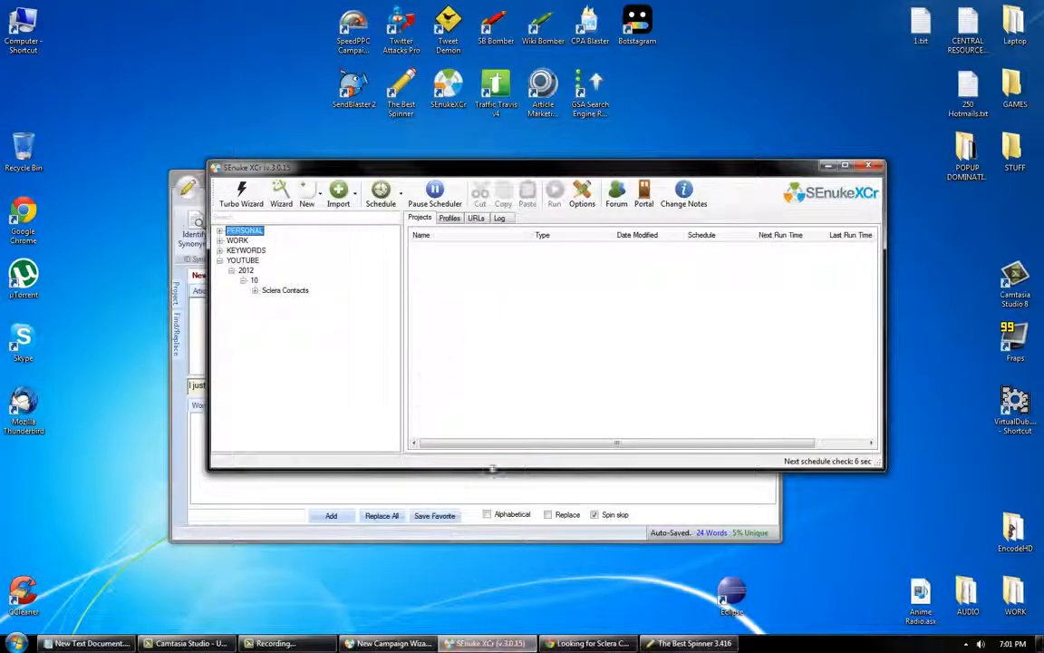
left_click(500, 645)
left_click(403, 647)
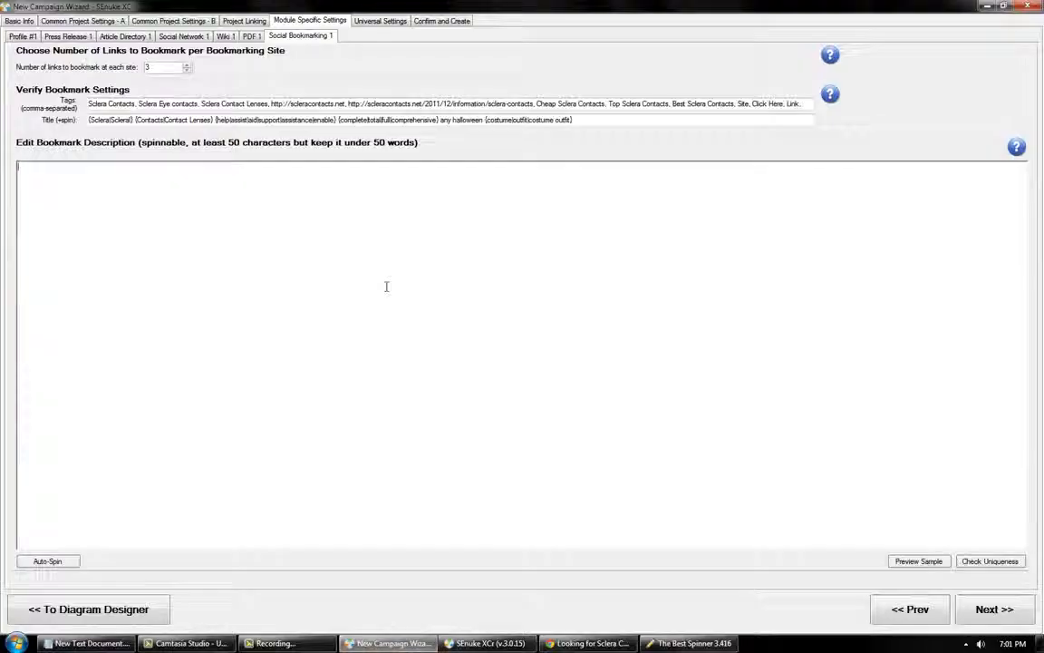
left_click(387, 286)
key("ctrl+v")
Step: Preview a spun sample of the bookmark description, close the preview, and proceed to the universal settings
left_click(919, 561)
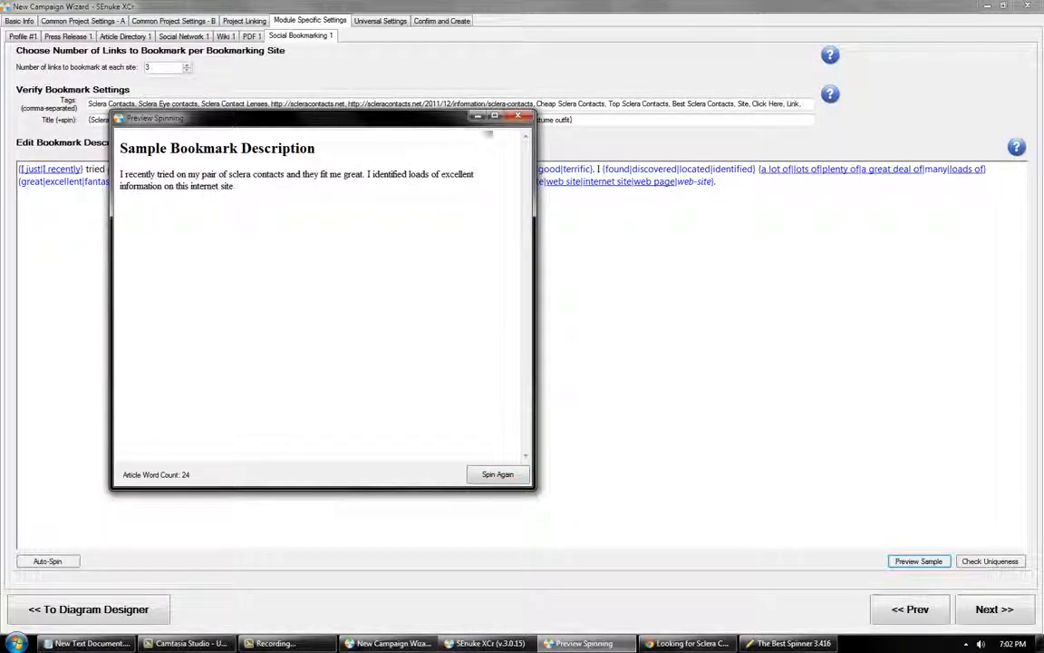
left_click(518, 116)
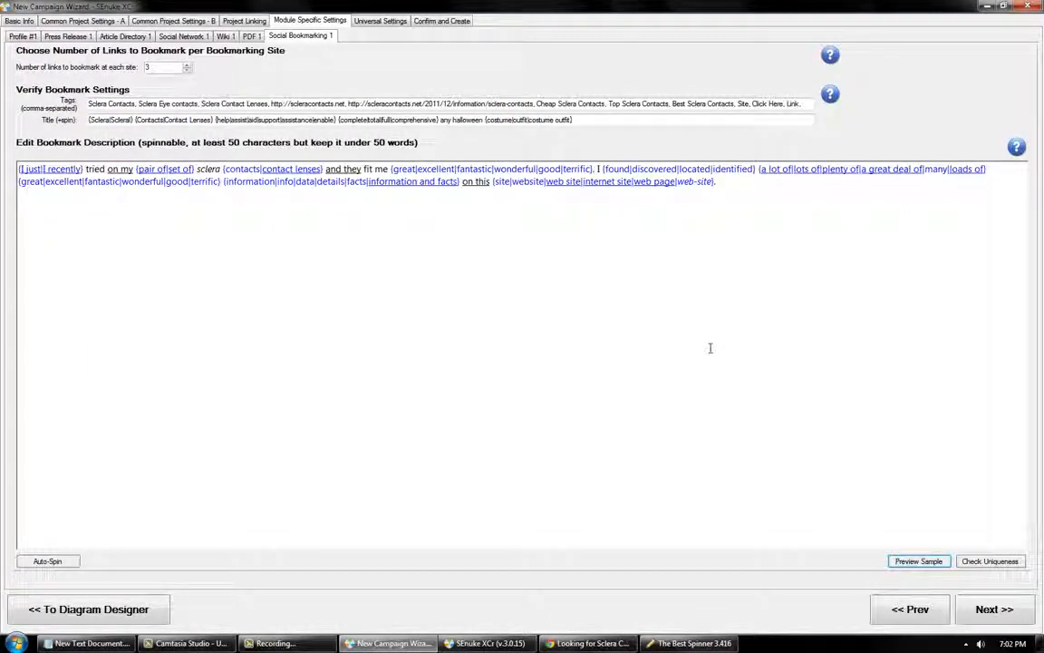
left_click(998, 612)
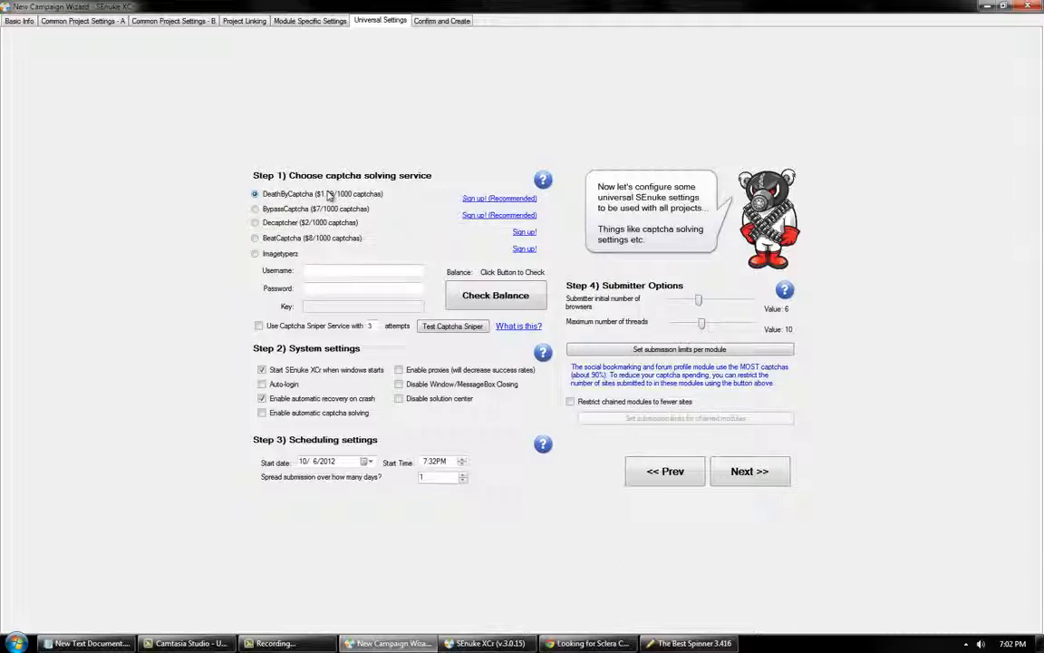
Step: Enter the account username and password for the DeathByCaptcha solving service and check its balance
left_click(343, 272)
type("thinkdevoid")
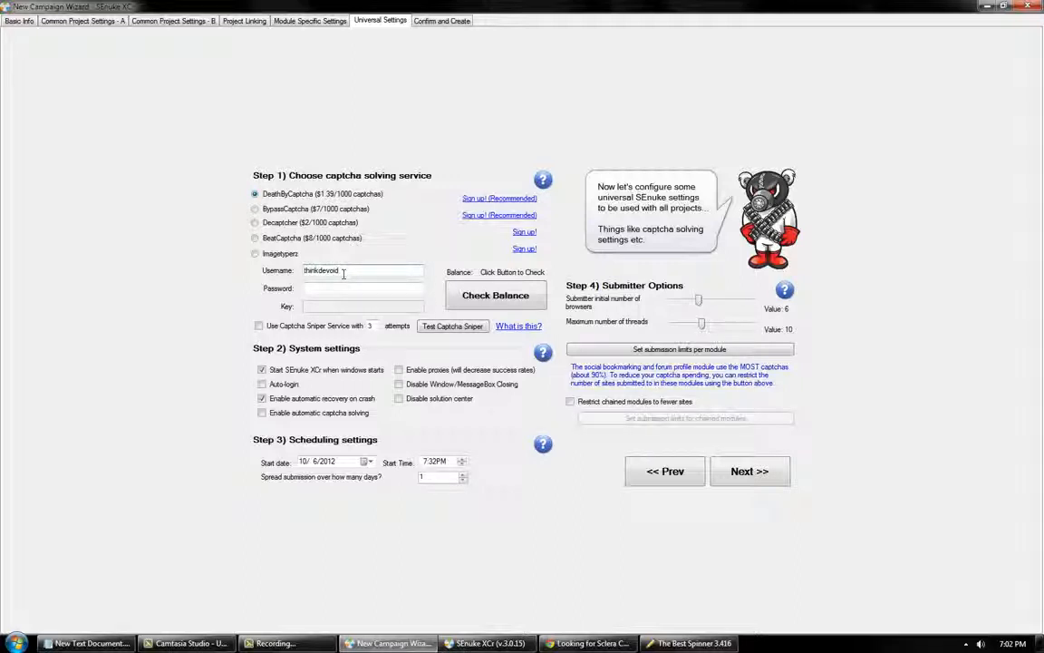
type("•••••••")
left_click(478, 300)
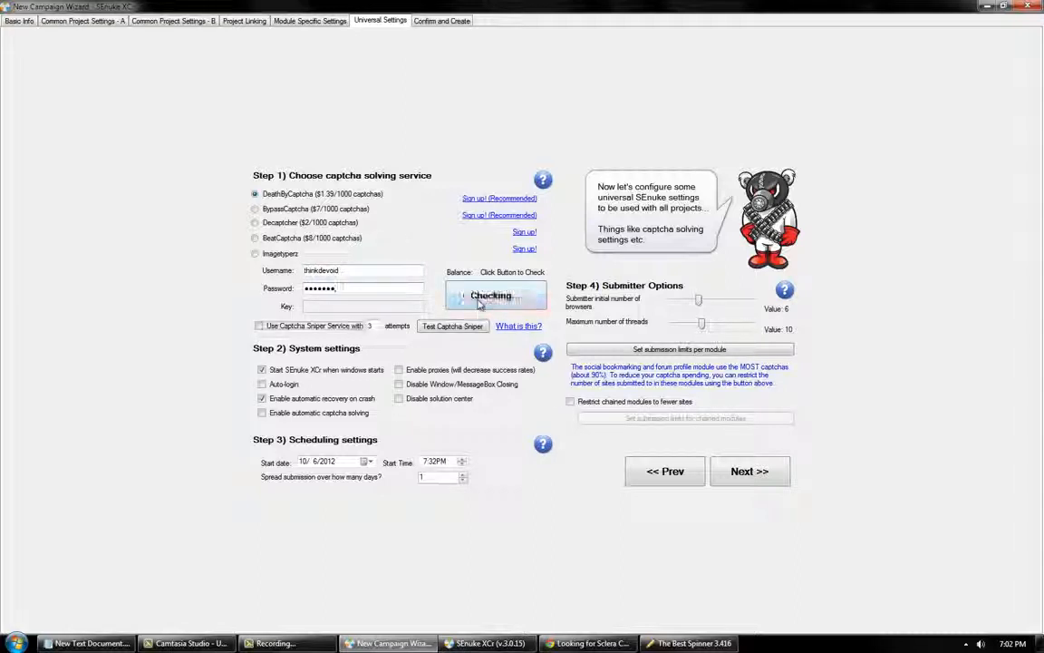
Step: Replace the DeathByCaptcha account password and check the balance again
left_click_drag(390, 287, 237, 306)
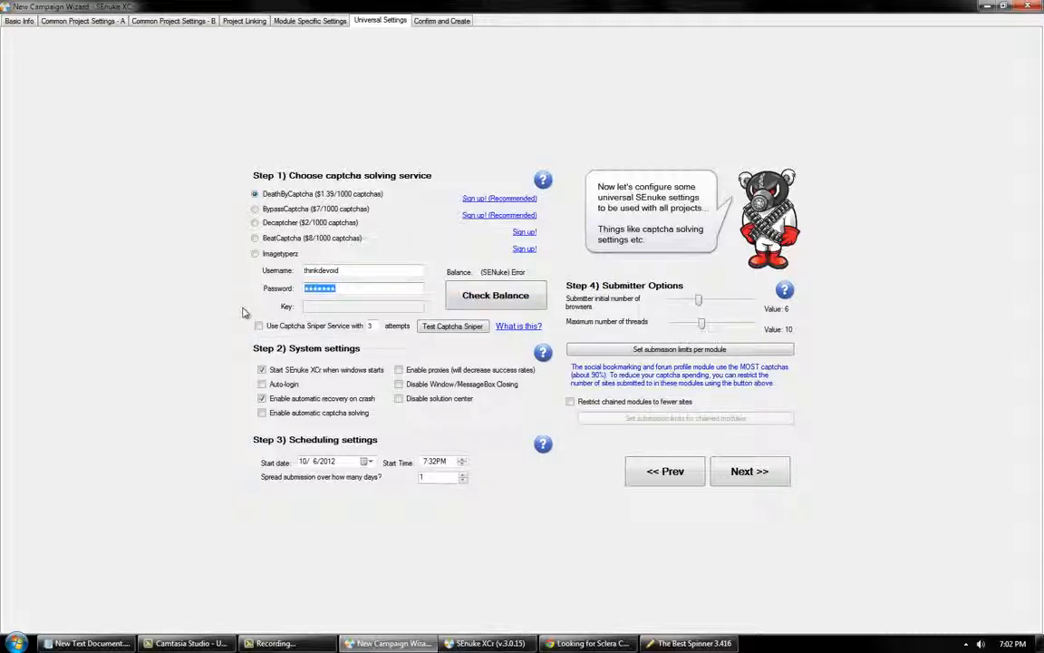
key("ctrl+v")
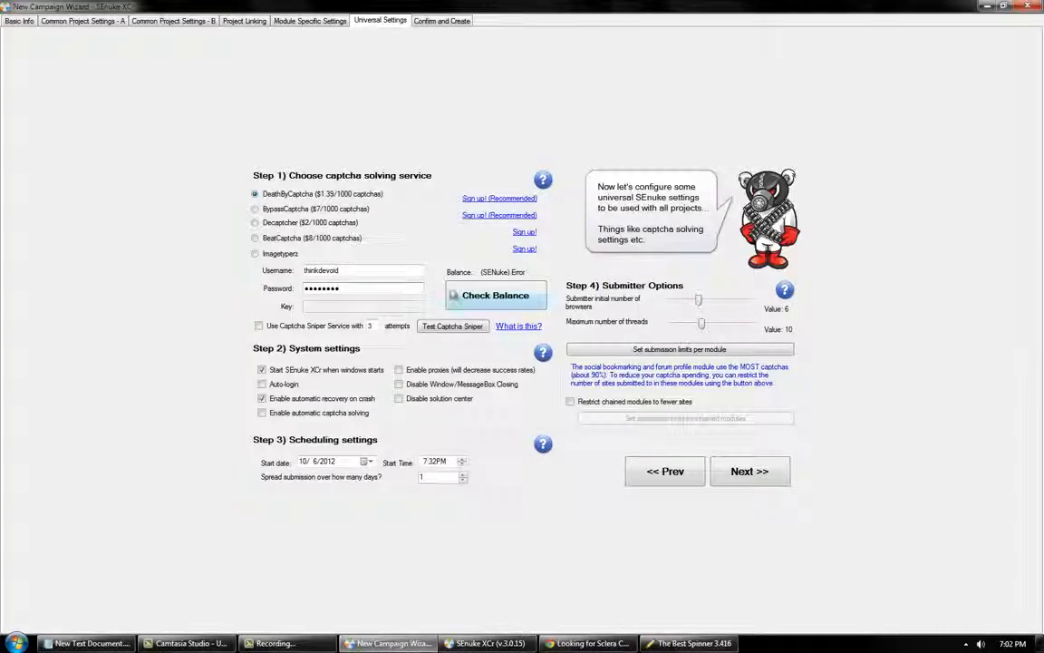
left_click(463, 296)
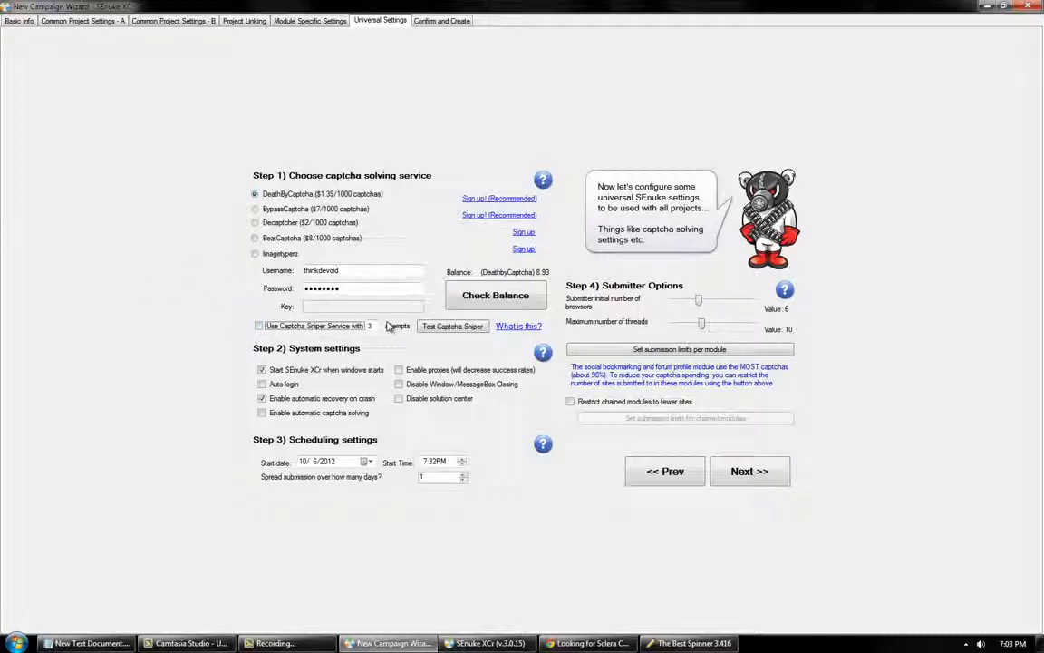
Step: Enable Auto-login and automatic captcha solving, and set the submitter's initial number of browsers to 8 and maximum threads to 12
left_click(264, 384)
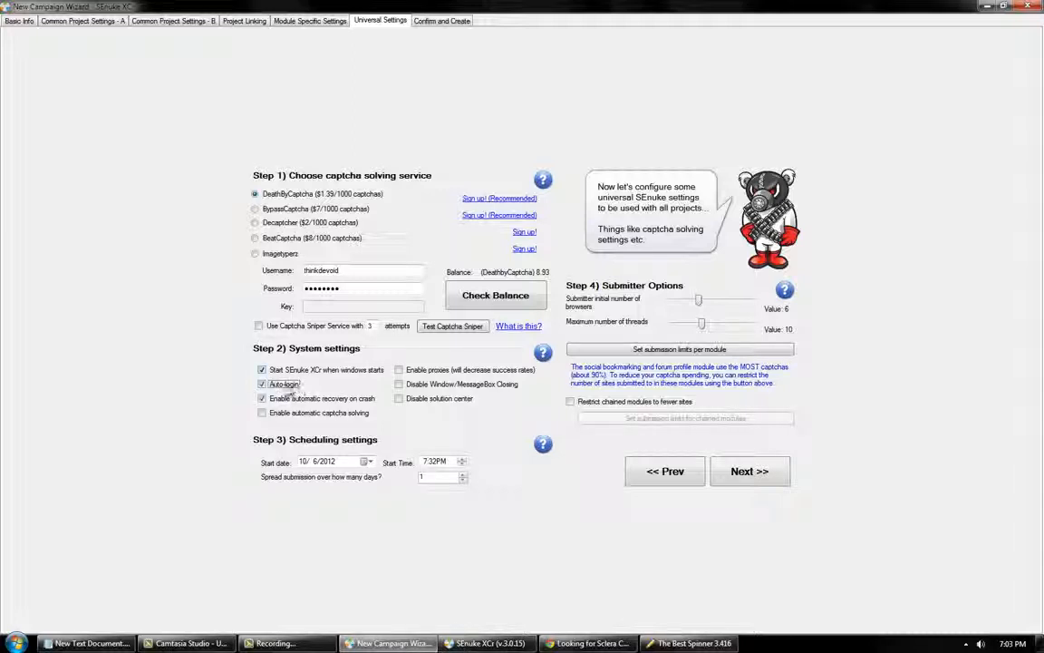
left_click(313, 412)
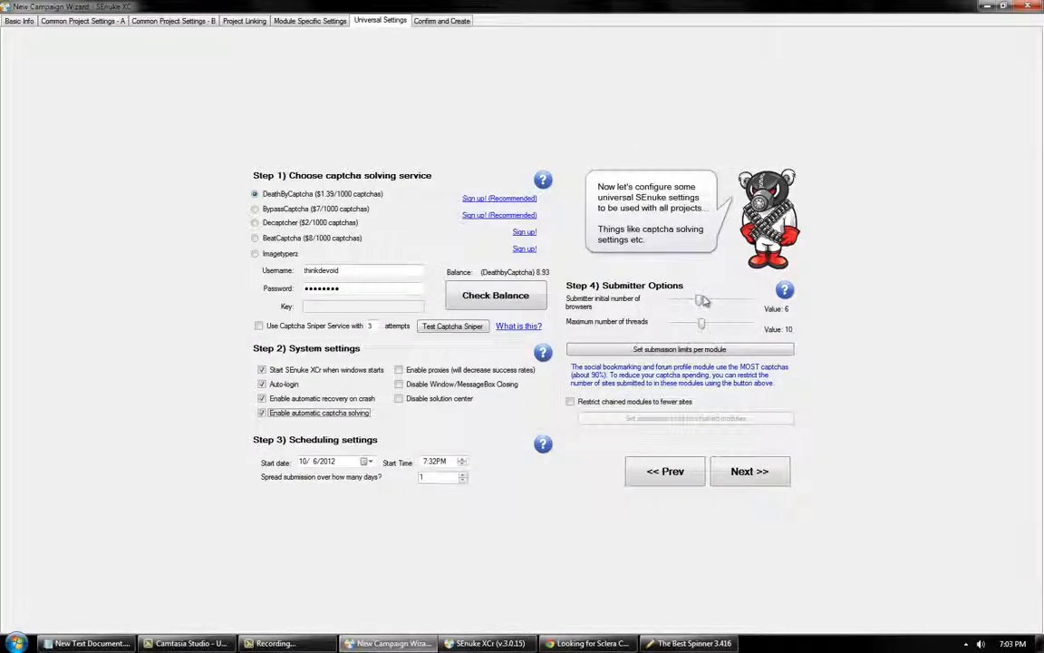
left_click_drag(699, 300, 701, 300)
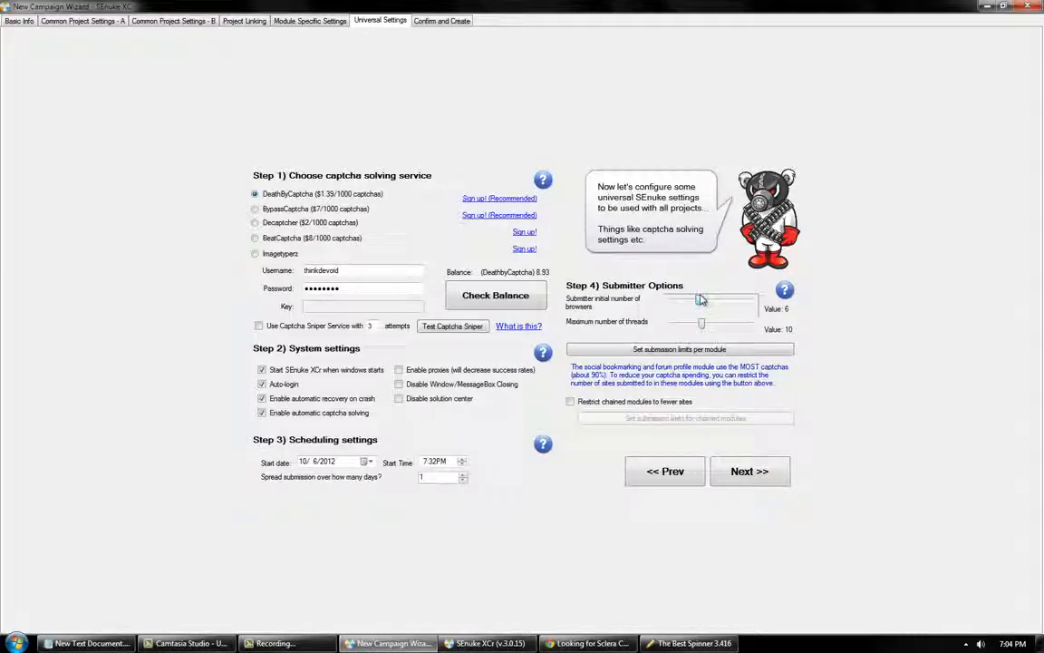
left_click_drag(701, 299, 711, 327)
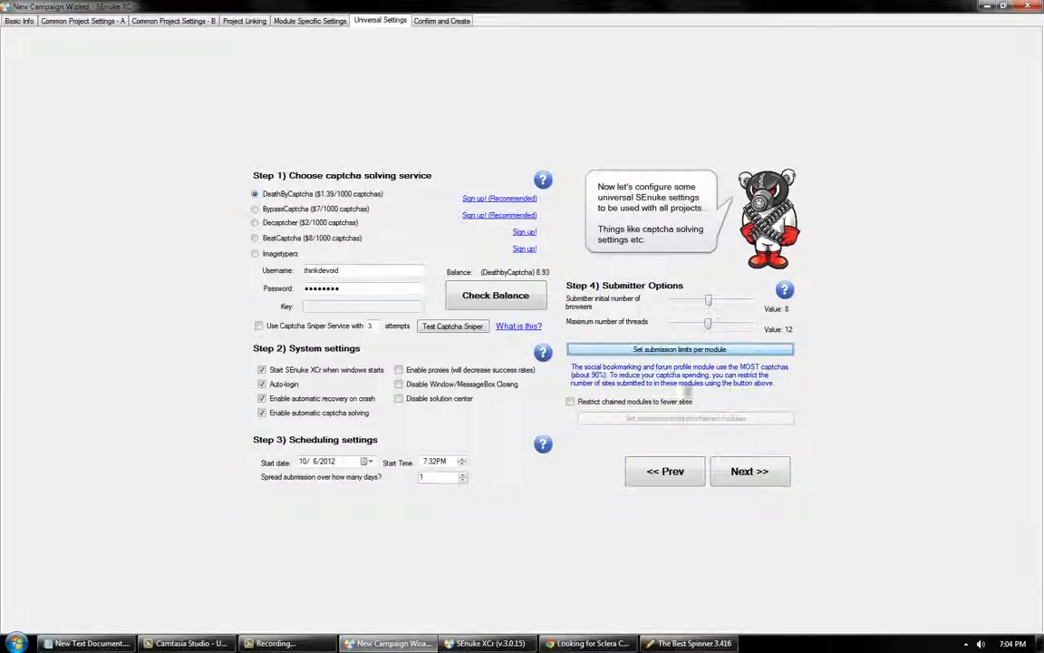
Step: Review the submission site limits for each module and close the dialog without changing them
left_click(734, 354)
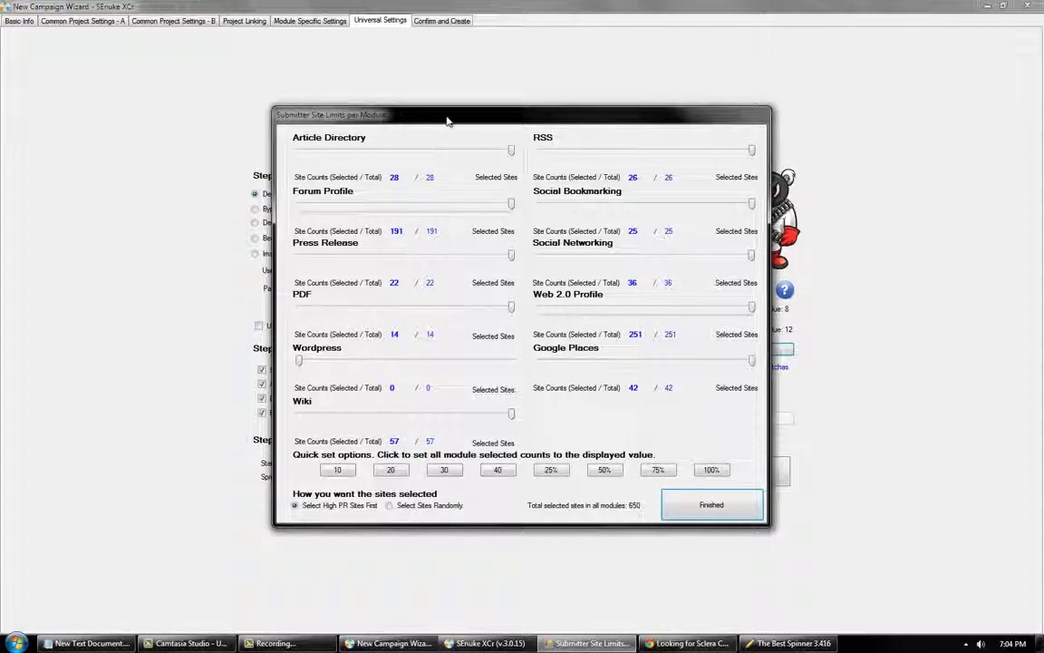
left_click_drag(449, 119, 320, 102)
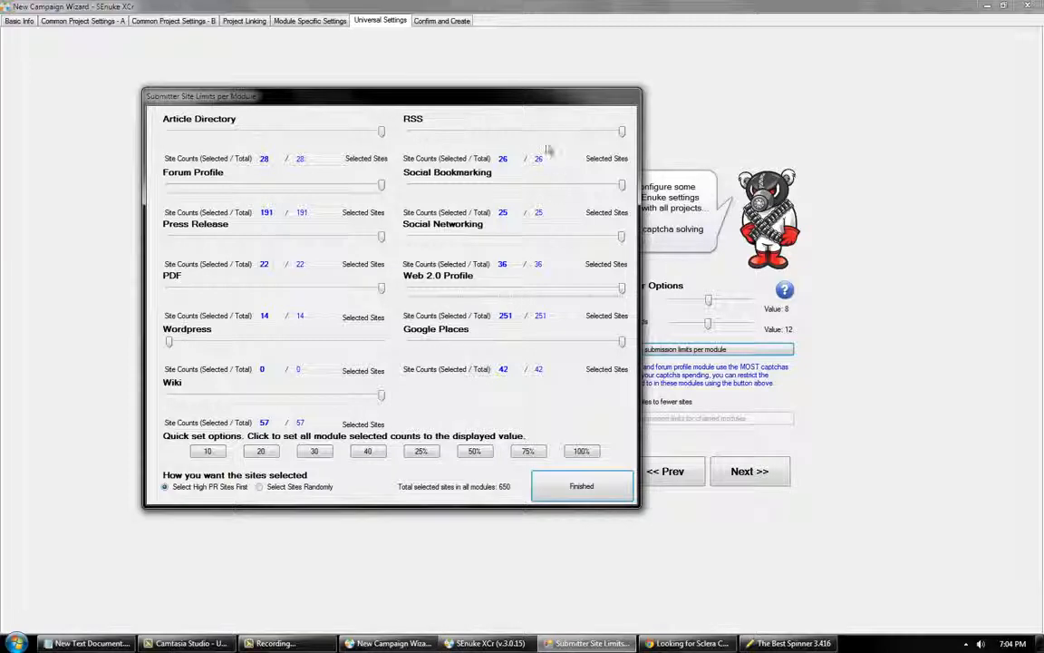
left_click(566, 486)
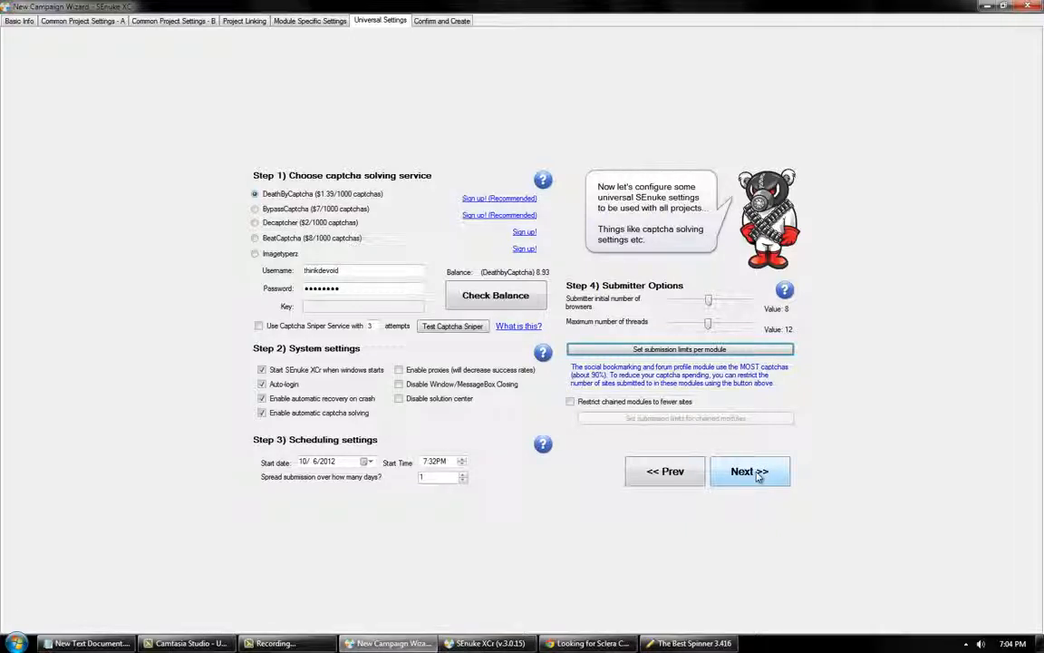
Step: Spread the submission over 2 days, proceed to the confirmation page, and finish the wizard to create the campaign
left_click_drag(429, 478, 402, 482)
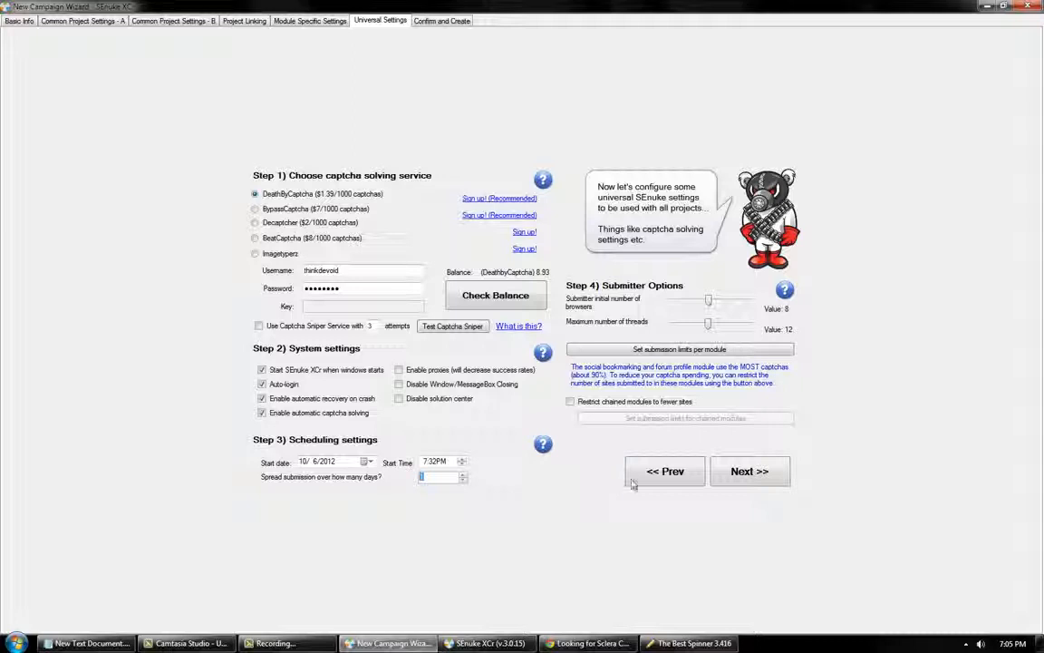
type("2")
left_click(750, 472)
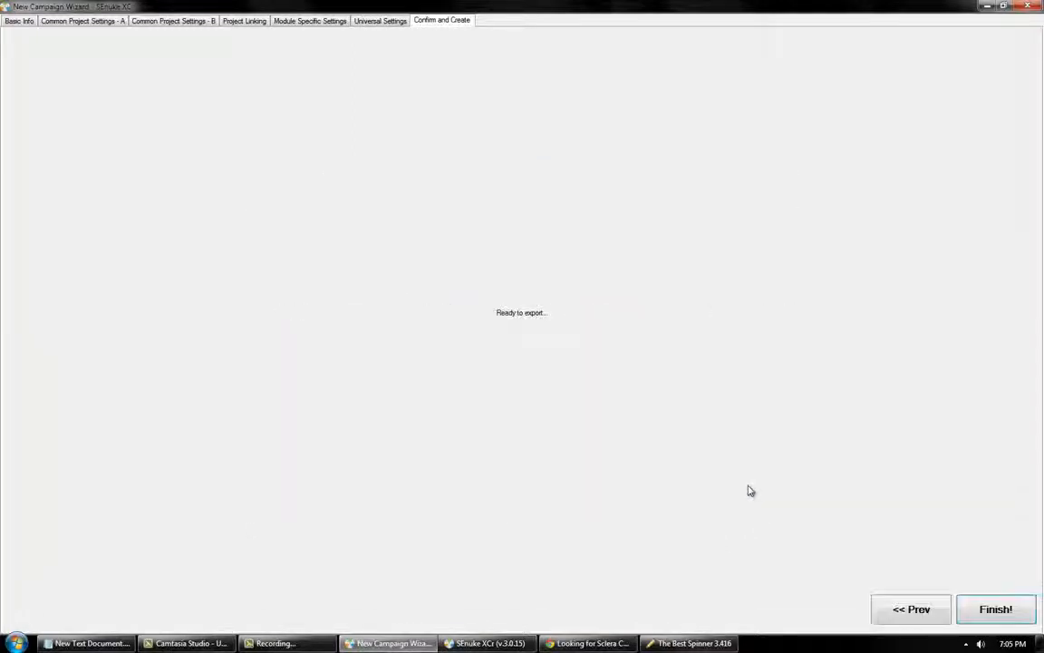
left_click(979, 615)
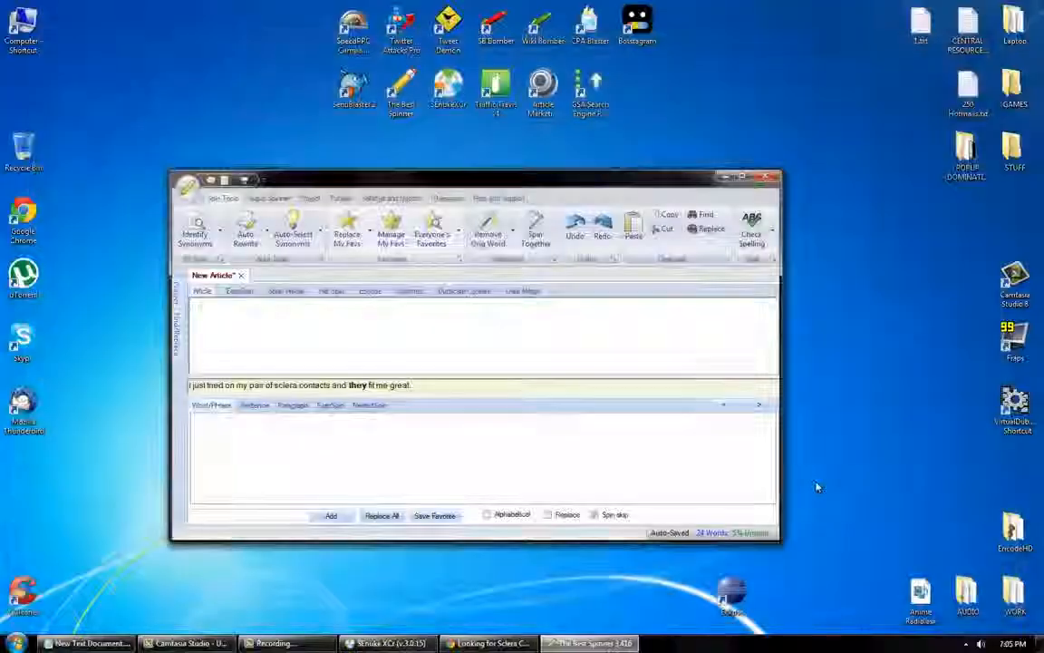
Step: Close The Best Spinner without saving its open article and switch to the main SEnuke XCr window
left_click(769, 178)
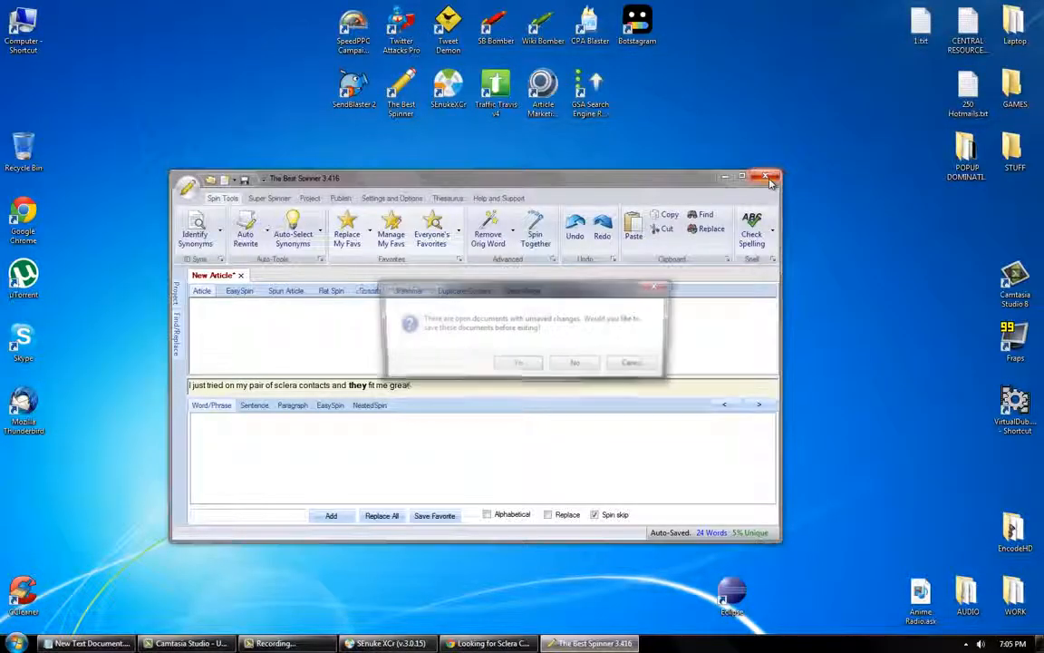
left_click(594, 364)
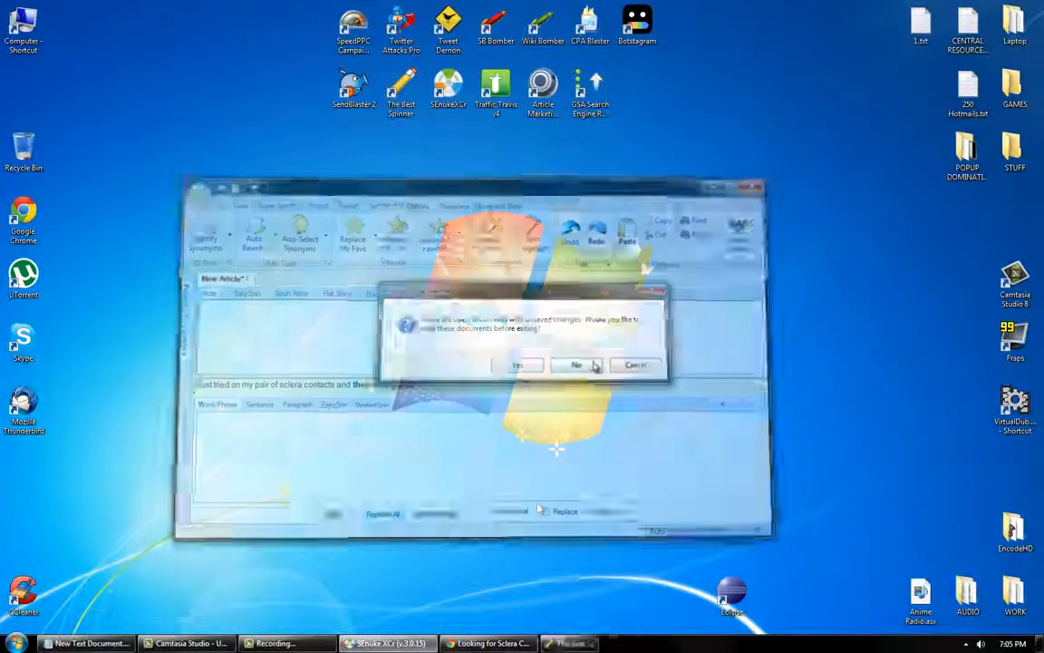
left_click(386, 643)
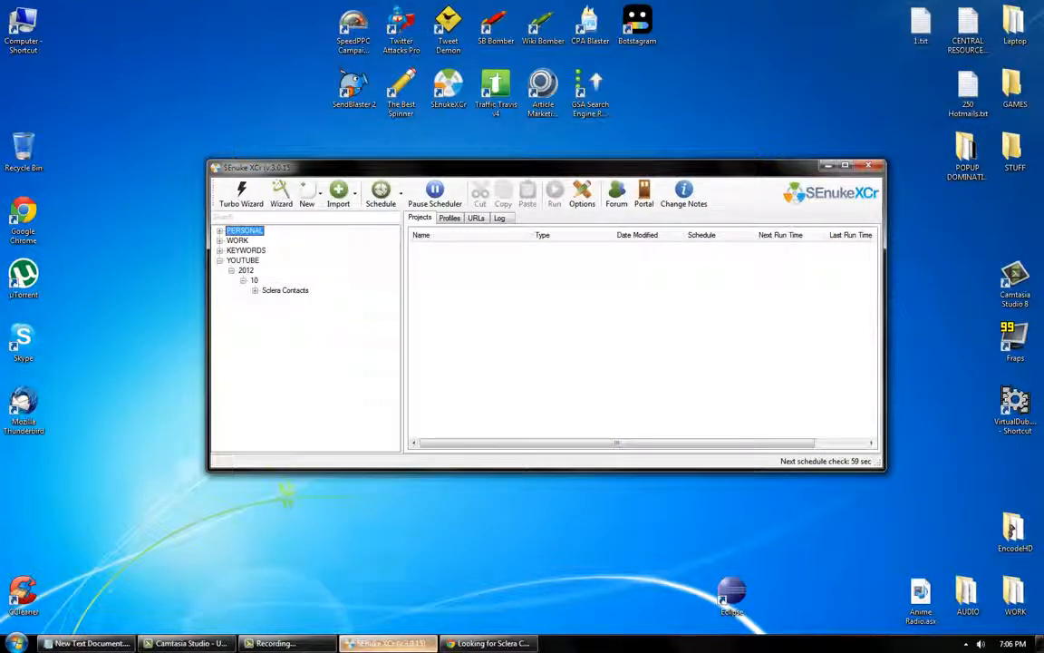
Step: Expand the parent Sclera Contacts campaign under YOUTUBE > 2012 > 10 and rename it to Scleracontacts.net
double_click(285, 291)
left_click(296, 301)
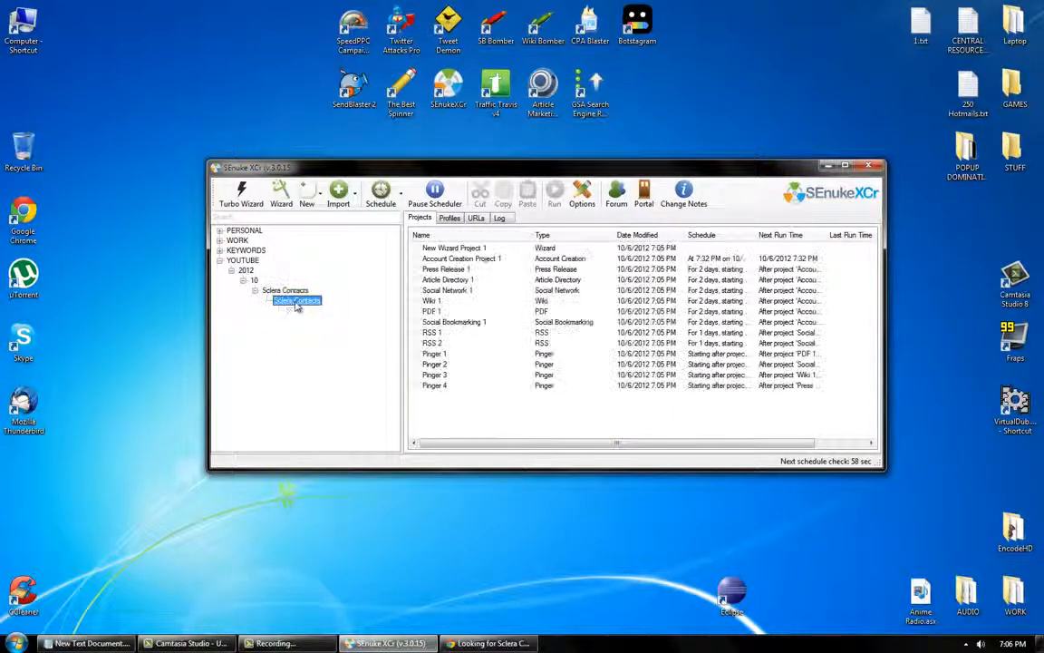
left_click(301, 292)
right_click(301, 298)
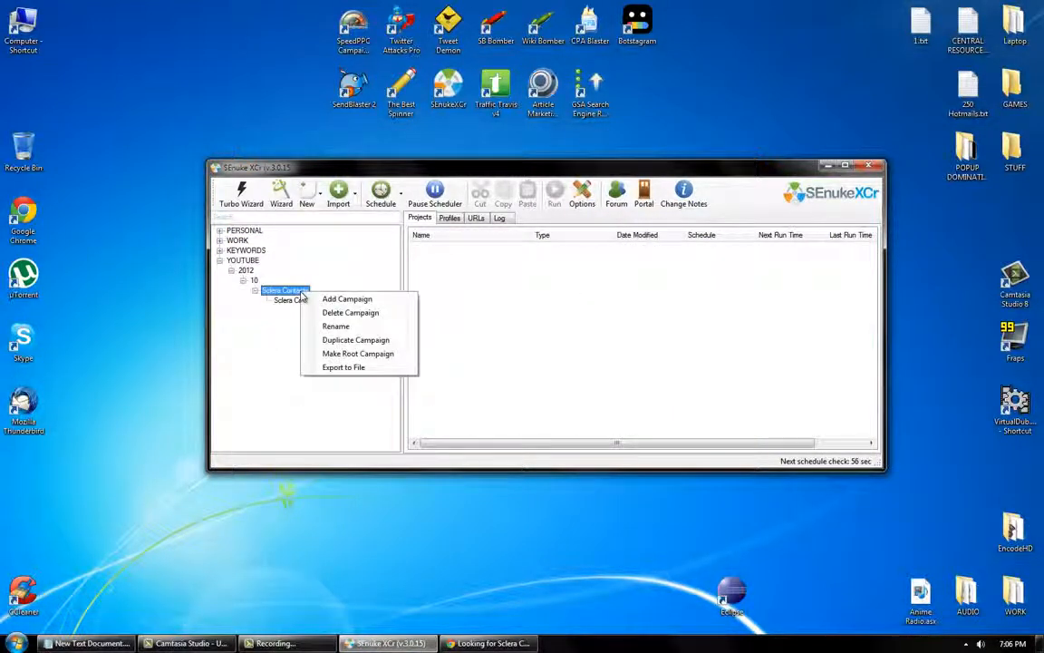
left_click(347, 329)
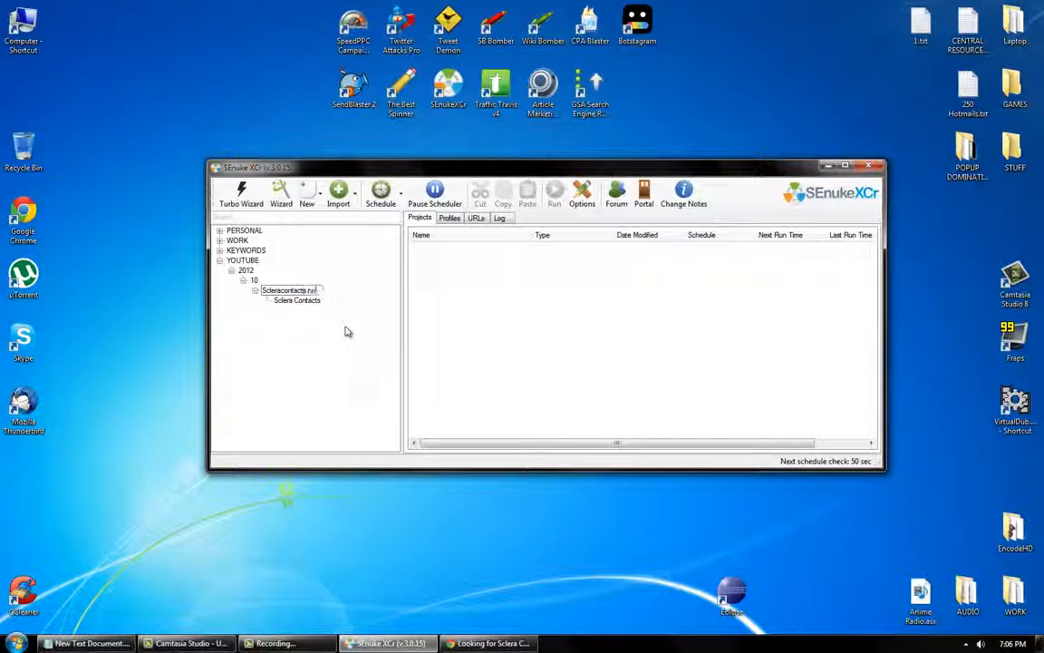
key("ctrl+a")
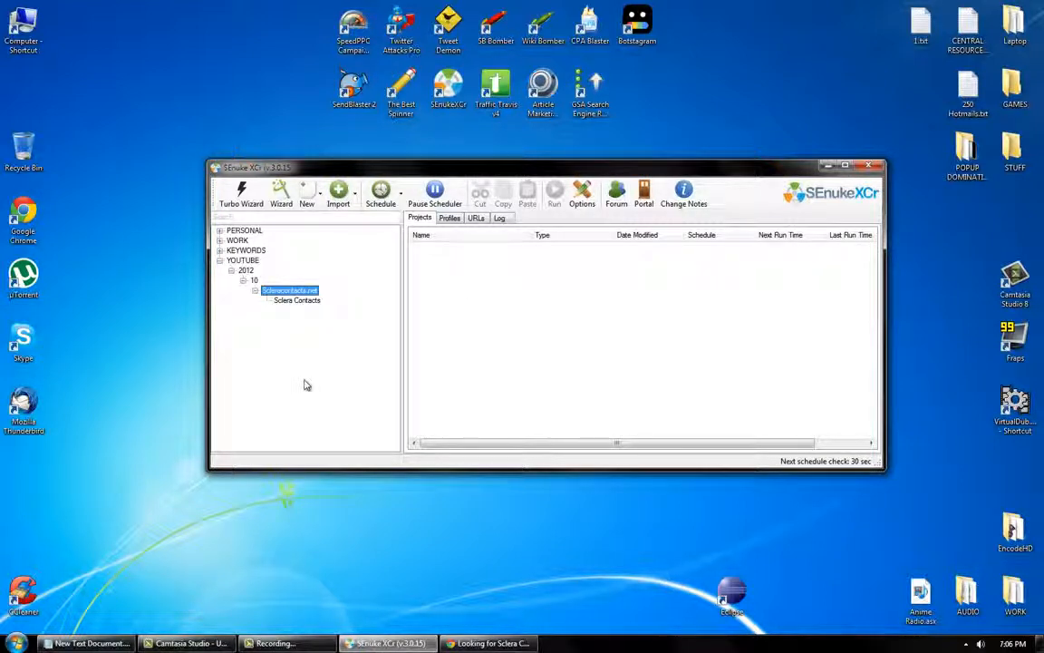
Step: List the Sclera Contacts subcampaign's projects, maximize the window, and widen the Schedule column to read the full schedules
left_click(313, 300)
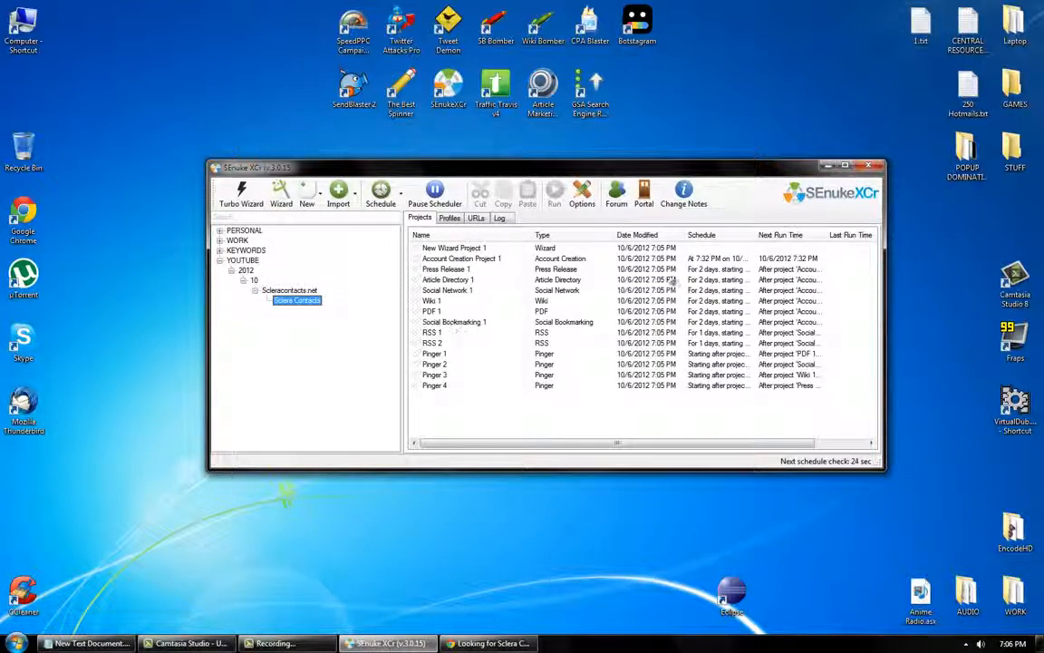
left_click_drag(758, 235, 779, 235)
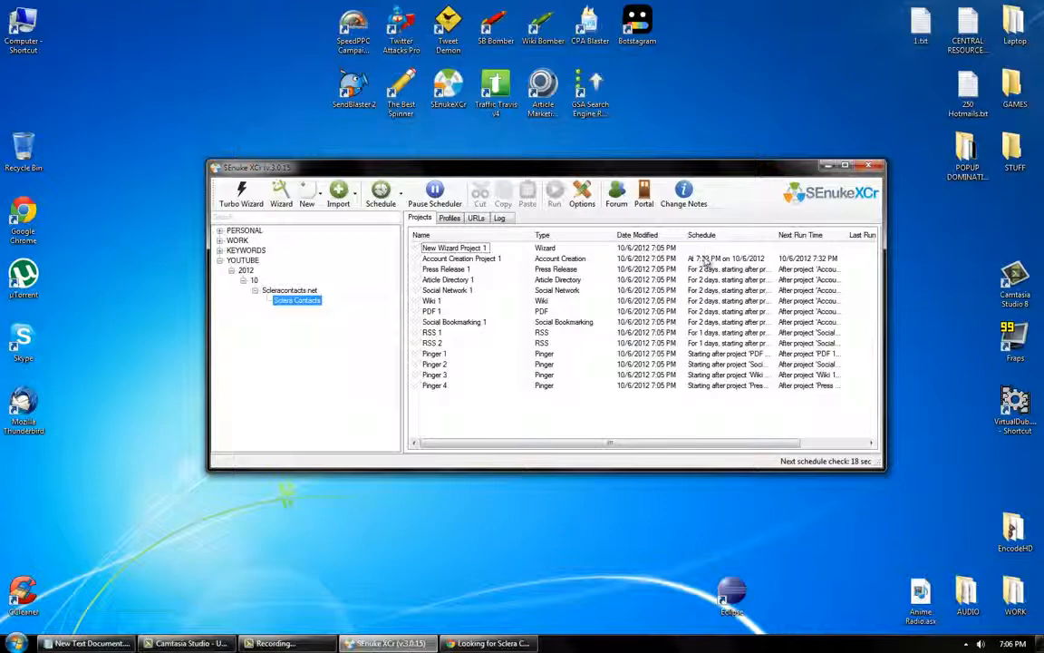
left_click_drag(685, 173, 656, 3)
left_click_drag(669, 70, 827, 74)
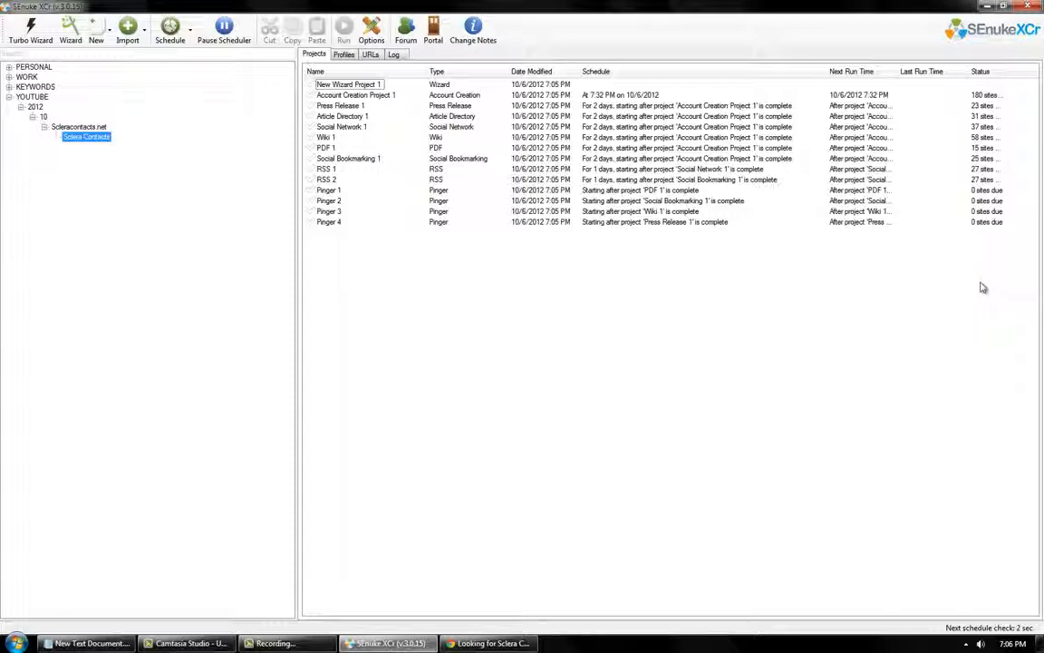
Step: Run Account Creation Project 1 immediately, accepting the deletion of its active schedule, and restore the main window to a smaller size
left_click(358, 96)
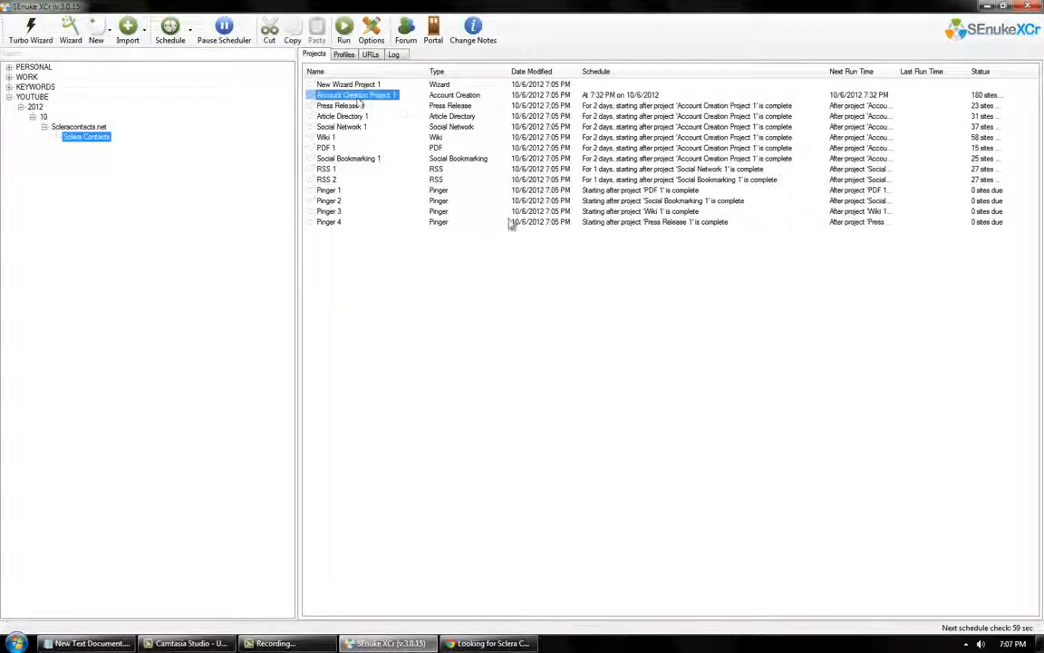
left_click(344, 33)
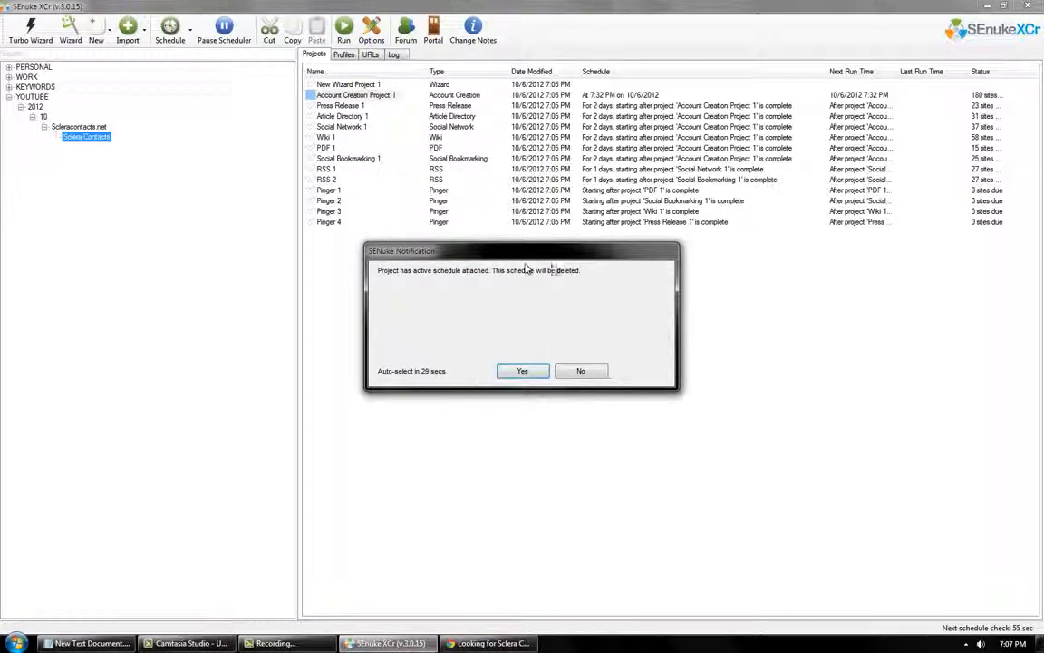
left_click(521, 372)
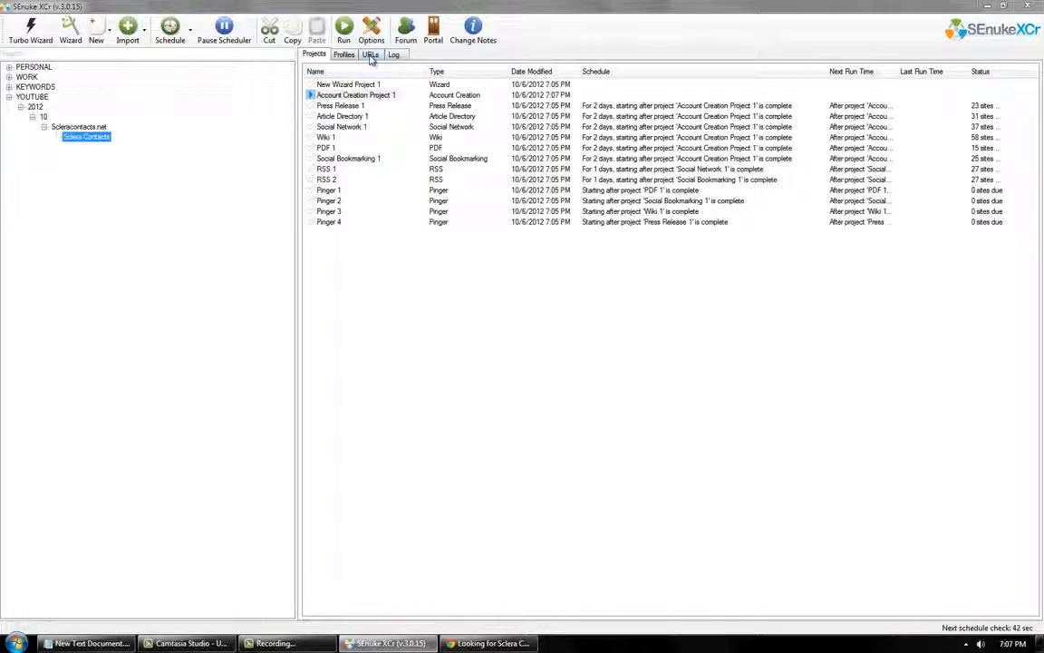
left_click_drag(441, 4, 537, 192)
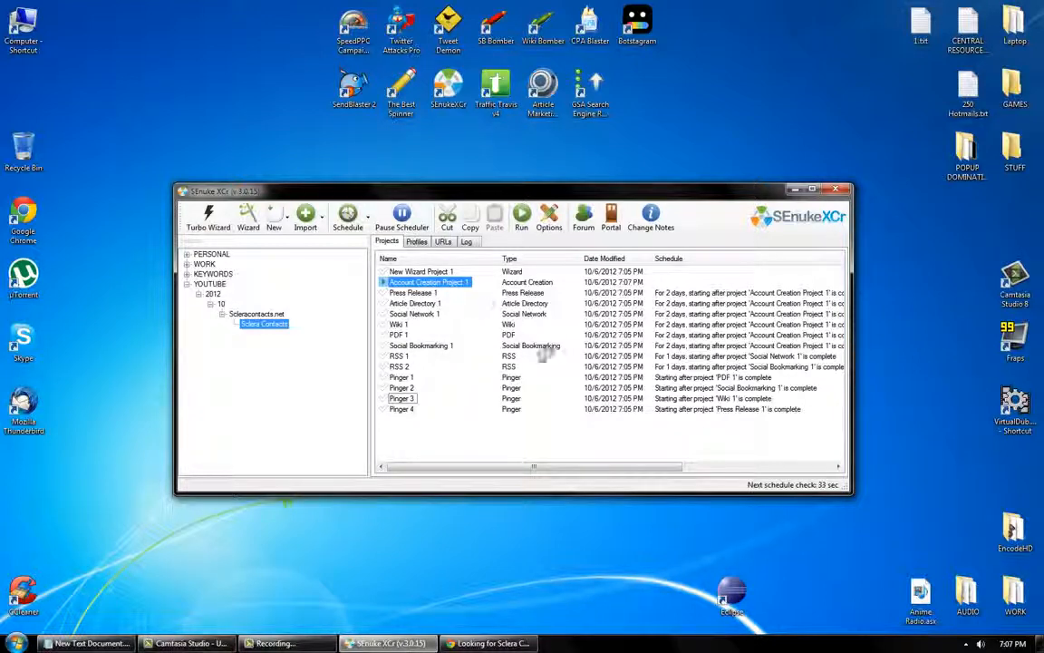
left_click(551, 38)
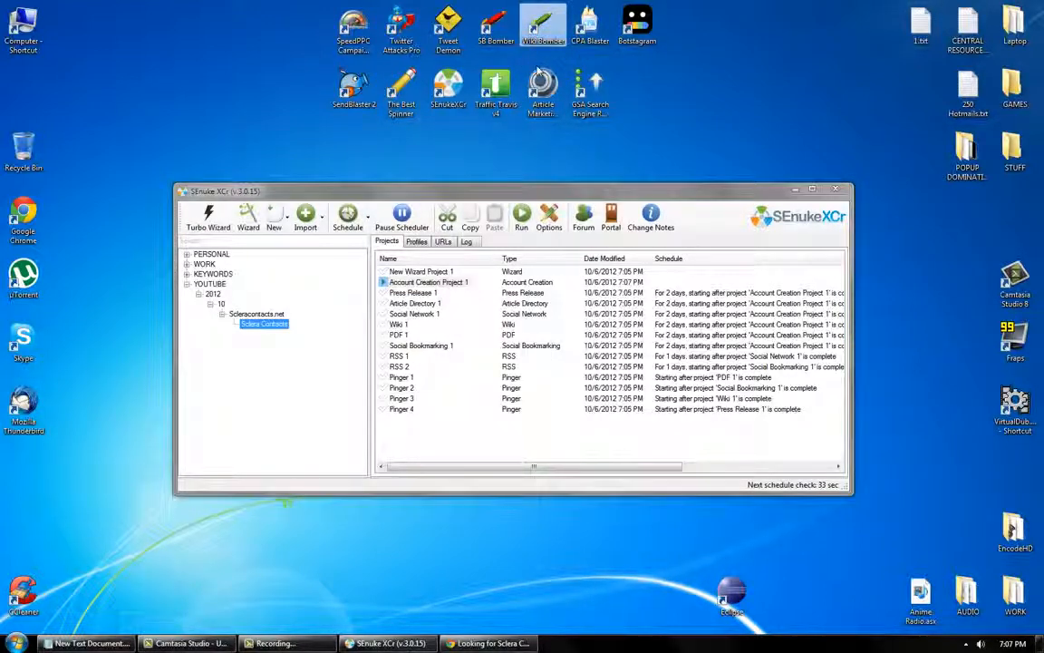
left_click(497, 40)
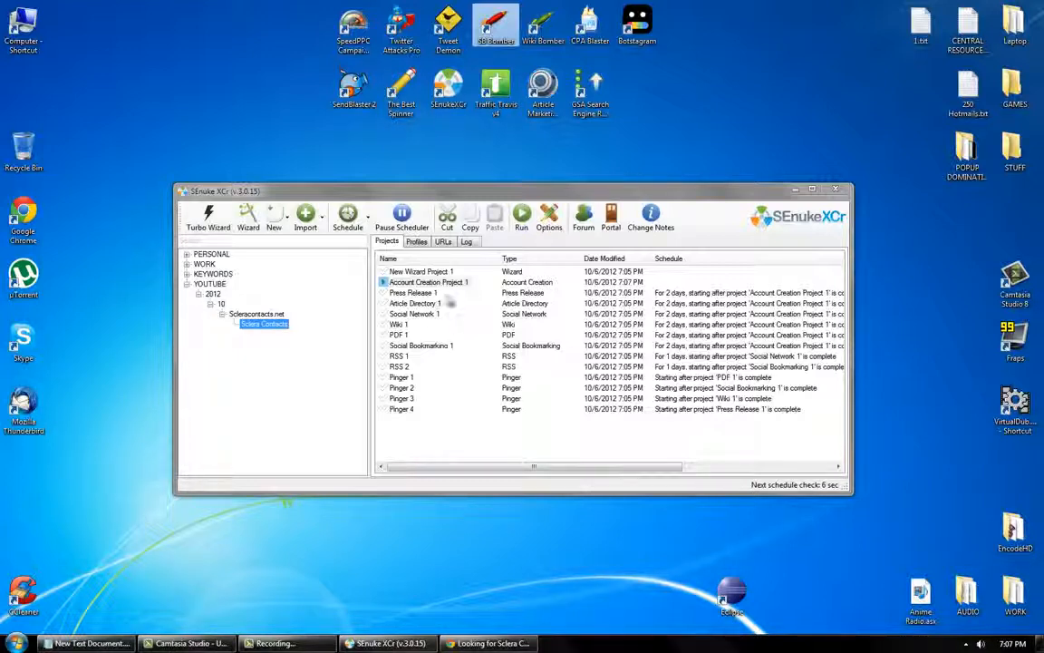
Step: Bring up the project and submitter windows of the running Account Creation Project 1
left_click(431, 283)
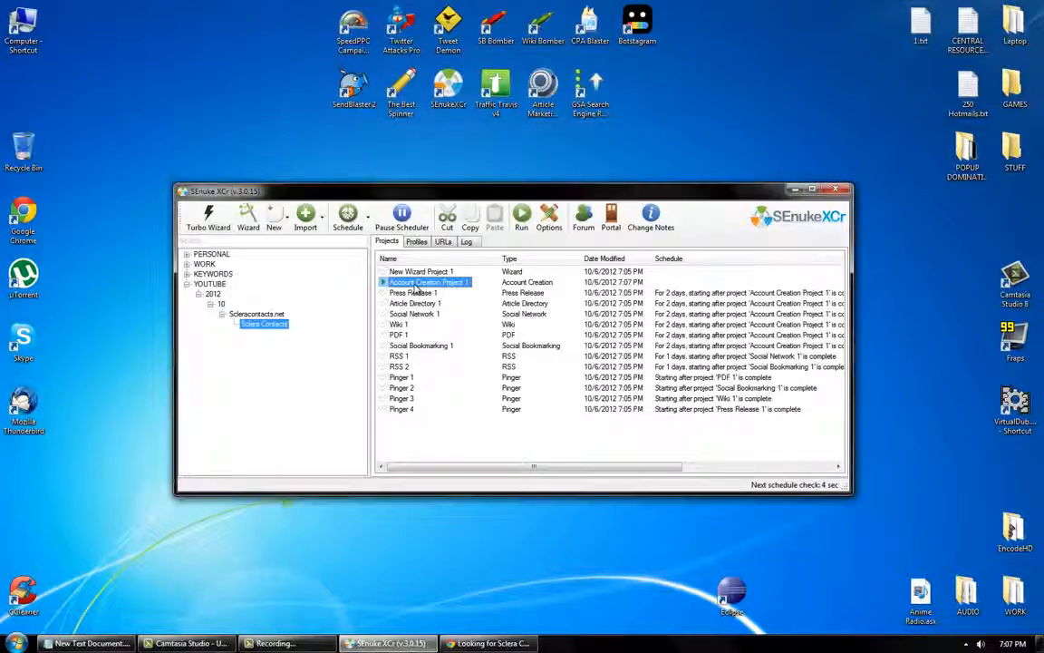
double_click(409, 283)
left_click(391, 283)
left_click(405, 326)
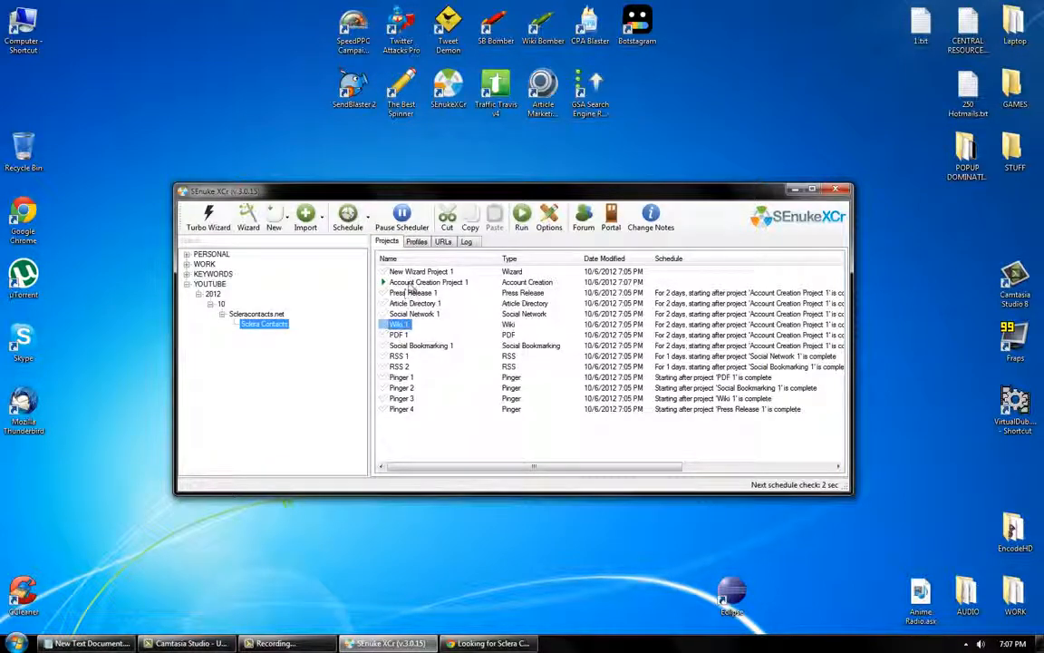
double_click(411, 285)
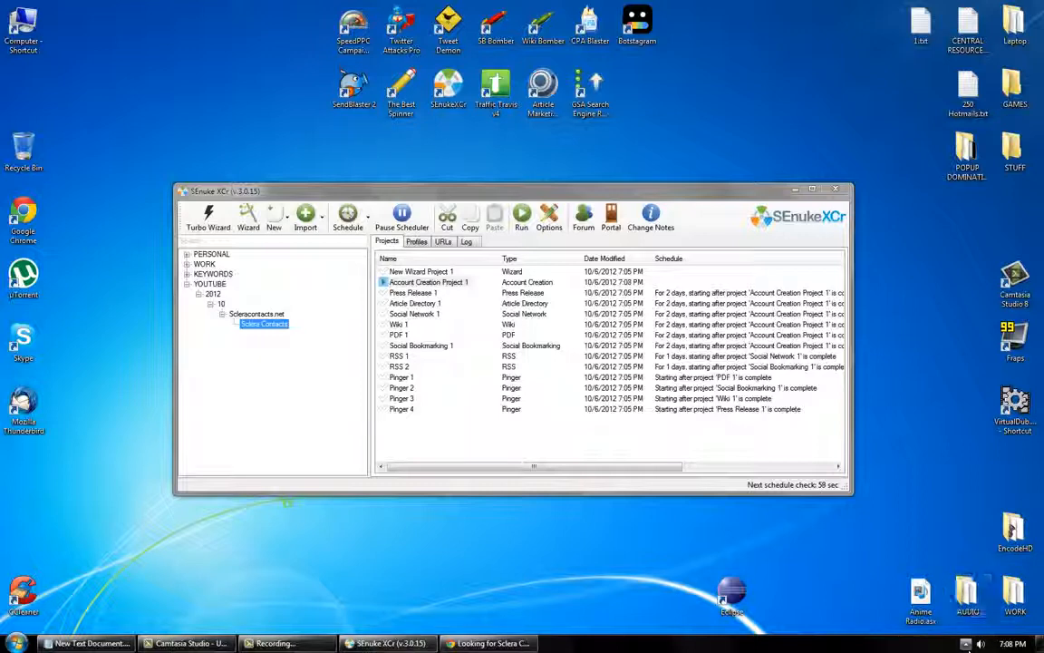
left_click(966, 644)
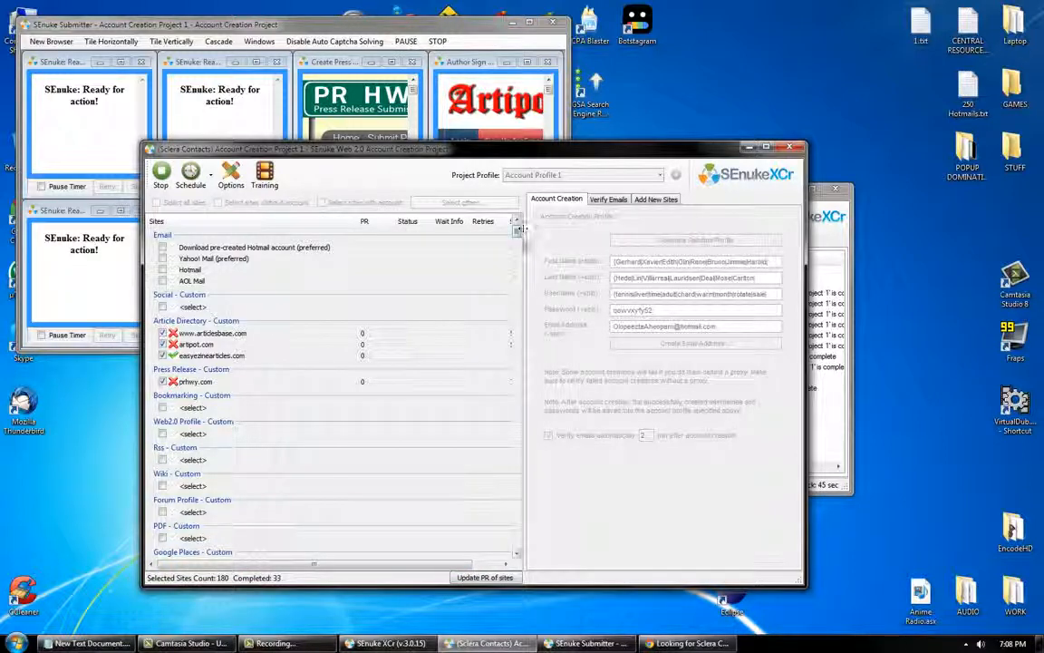
Step: Examine the account creation status of the listed sites and the submitter's browser windows for Account Creation Project 1
left_click_drag(517, 232, 524, 252)
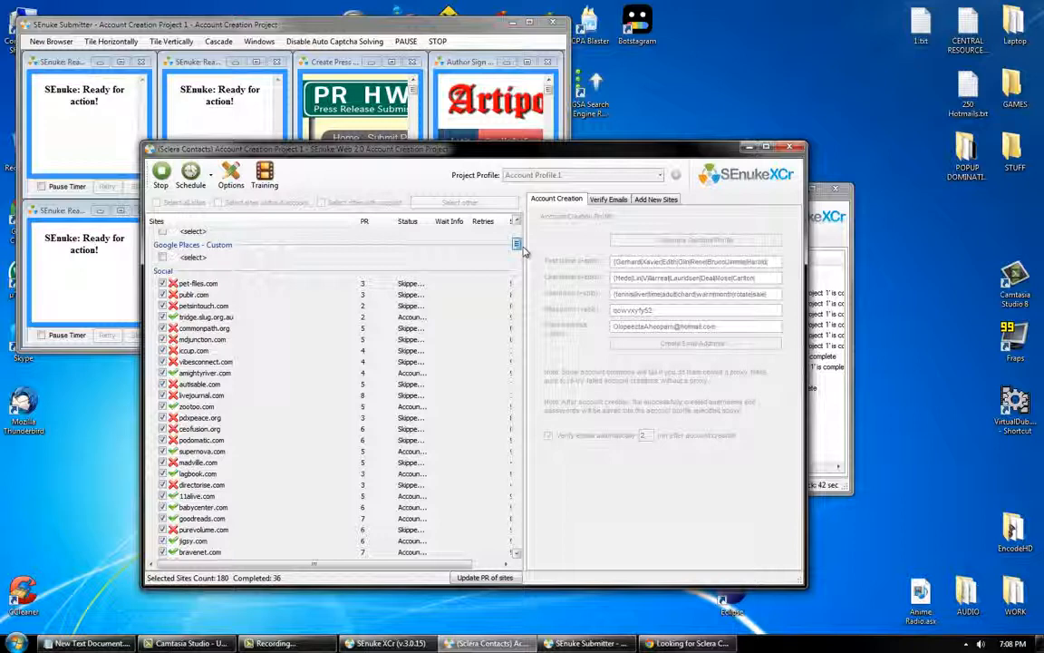
left_click_drag(523, 247, 524, 265)
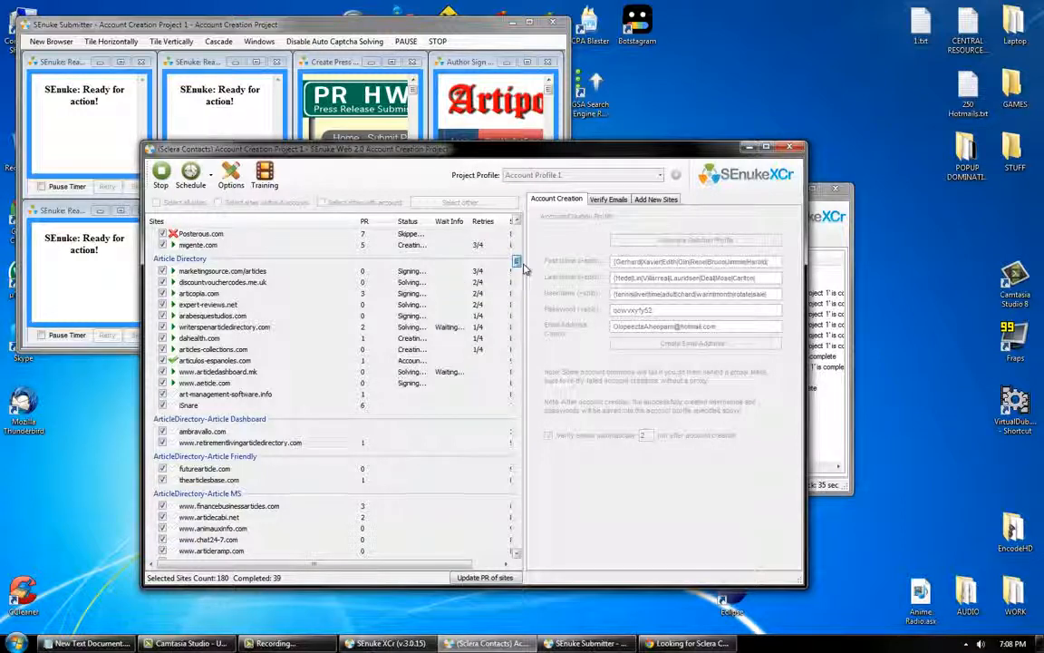
left_click_drag(524, 266, 524, 259)
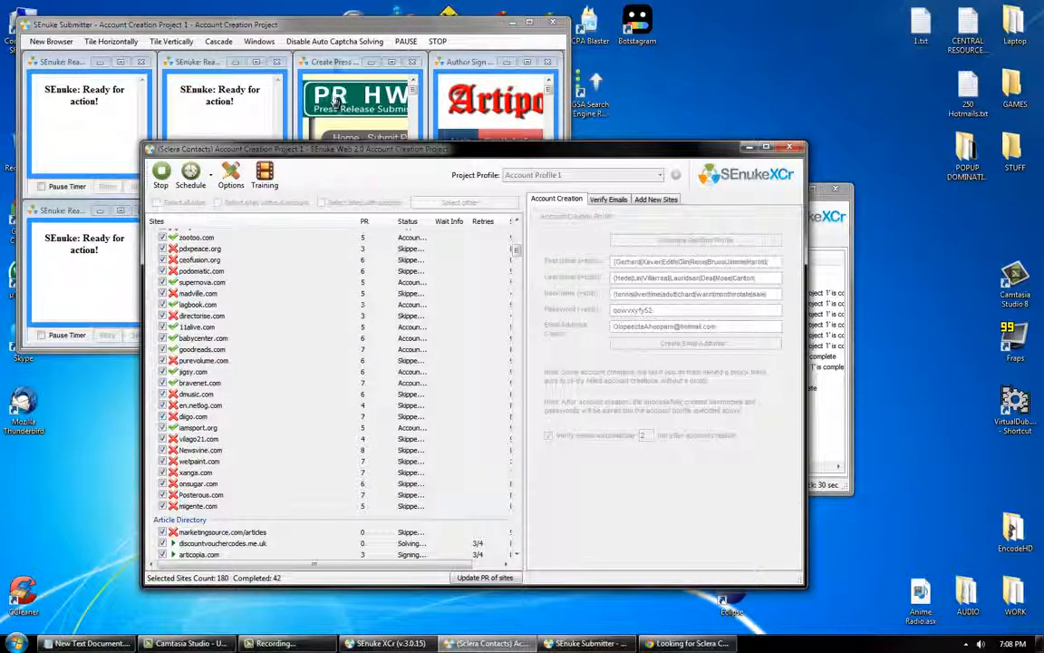
left_click(332, 32)
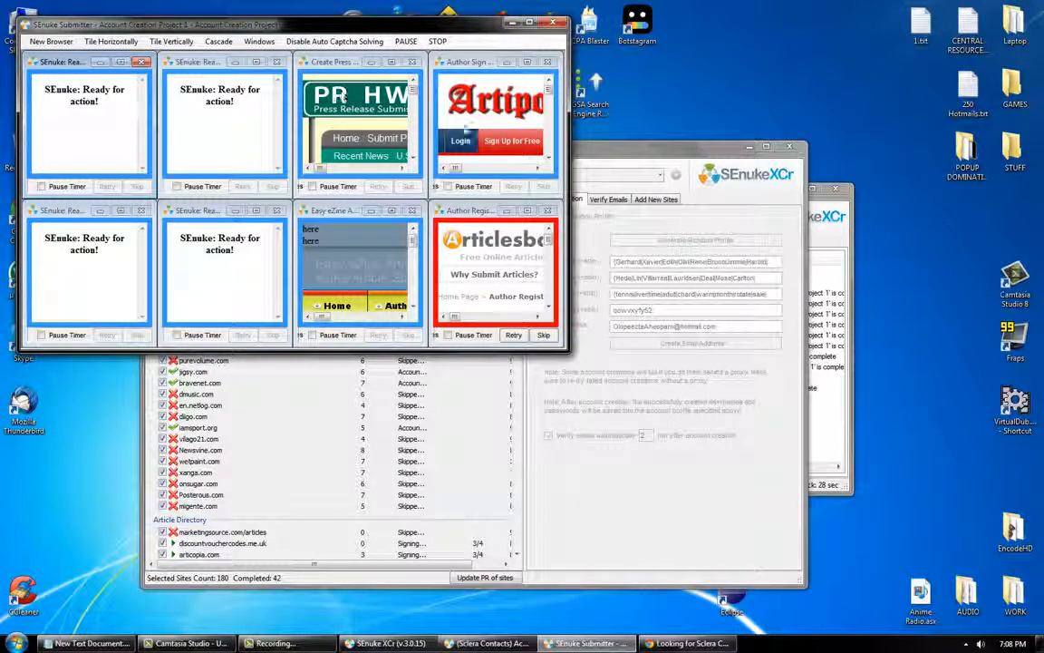
left_click_drag(598, 148, 675, 143)
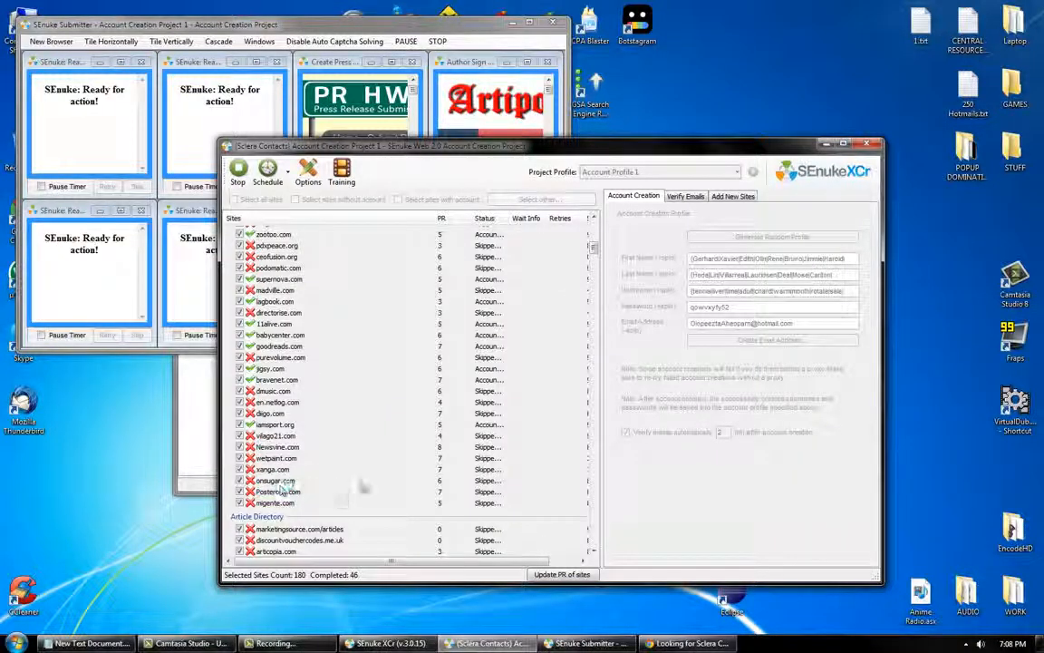
scroll(590, 236, "up", 5)
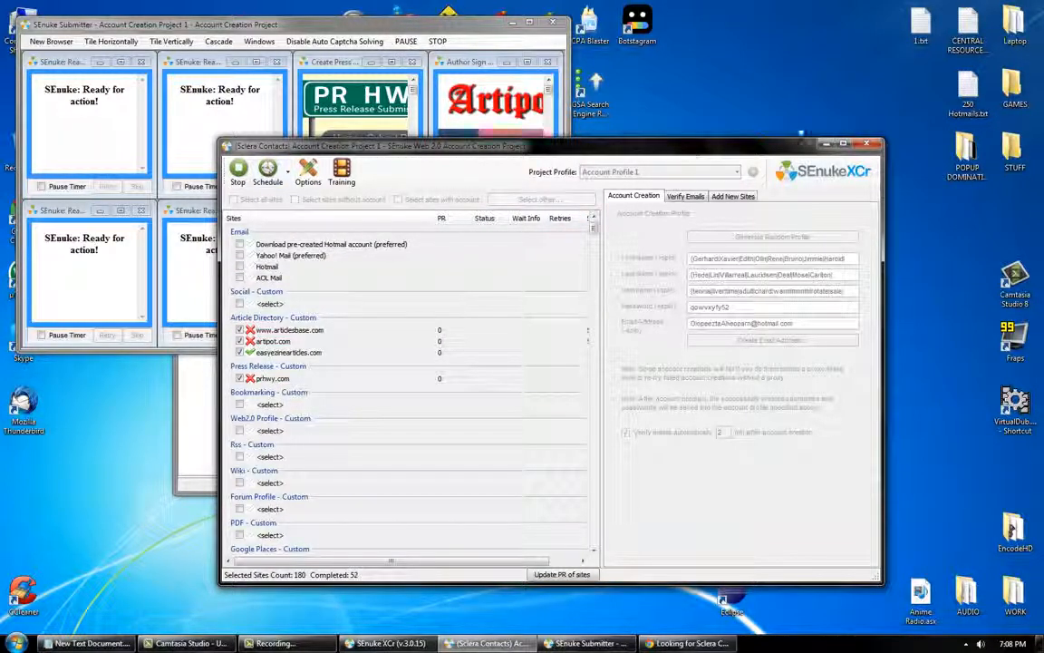
Step: Minimize the account creation and submitter windows and move the main campaign window slightly higher on the desktop
left_click(826, 143)
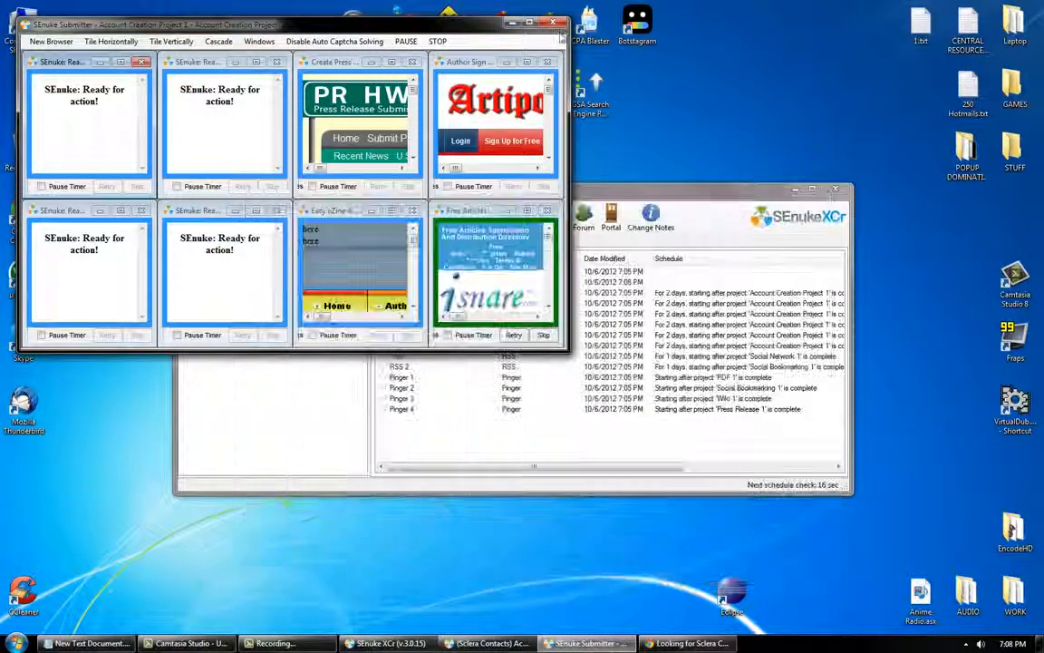
left_click(513, 23)
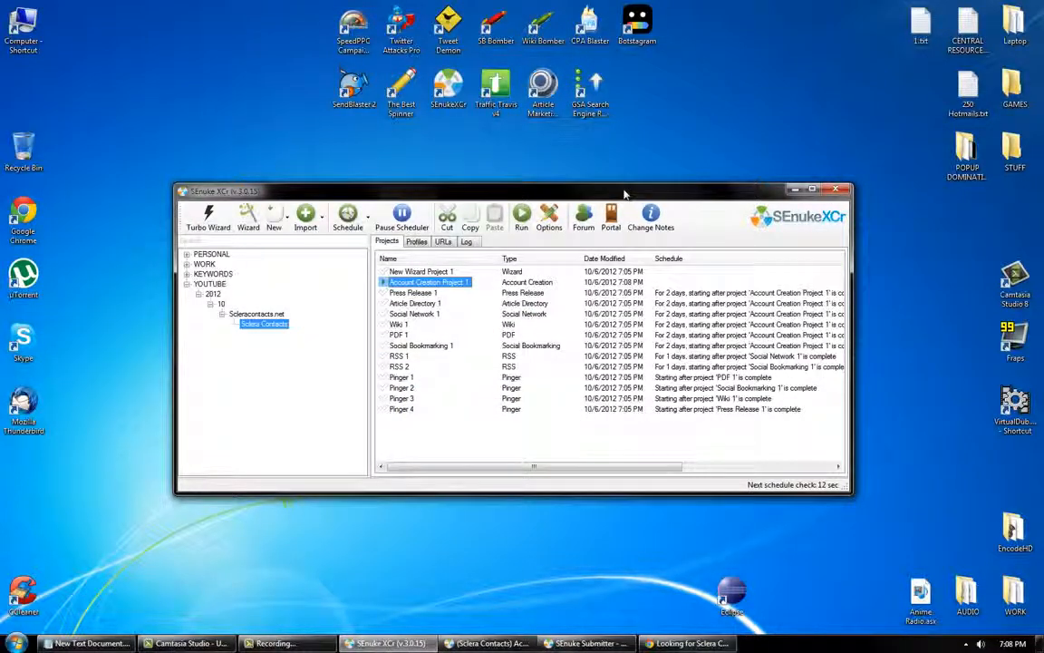
left_click_drag(623, 193, 625, 163)
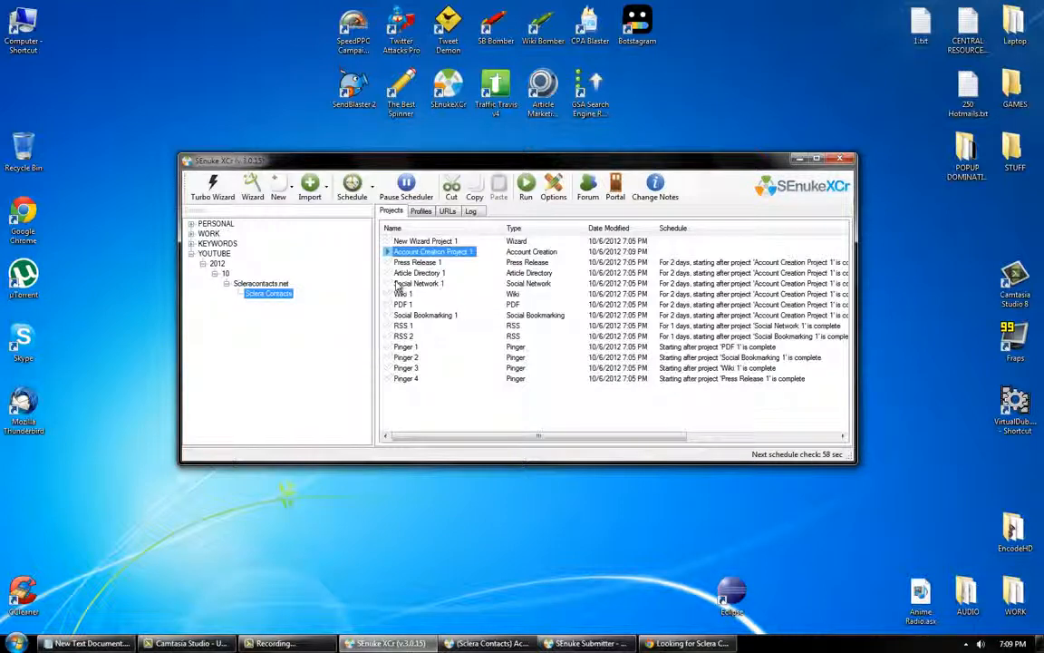
left_click_drag(306, 136, 764, 3)
left_click(765, 4)
left_click_drag(264, 104, 743, 4)
left_click(743, 4)
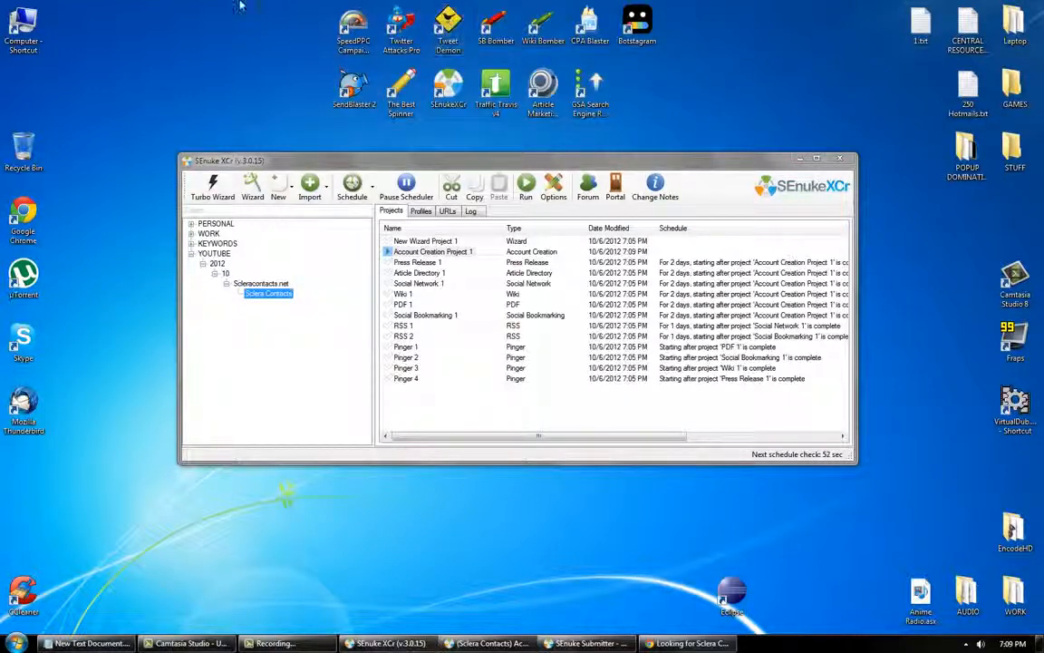
left_click_drag(213, 3, 771, 139)
left_click(771, 139)
left_click(1016, 598)
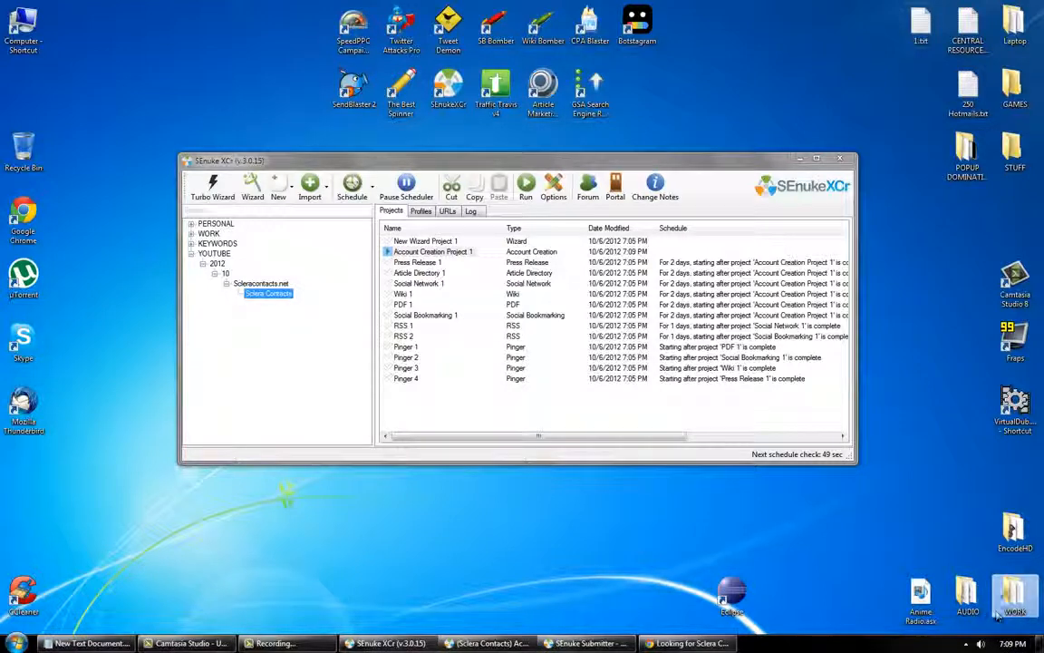
left_click_drag(282, 136, 231, 122)
left_click(256, 142)
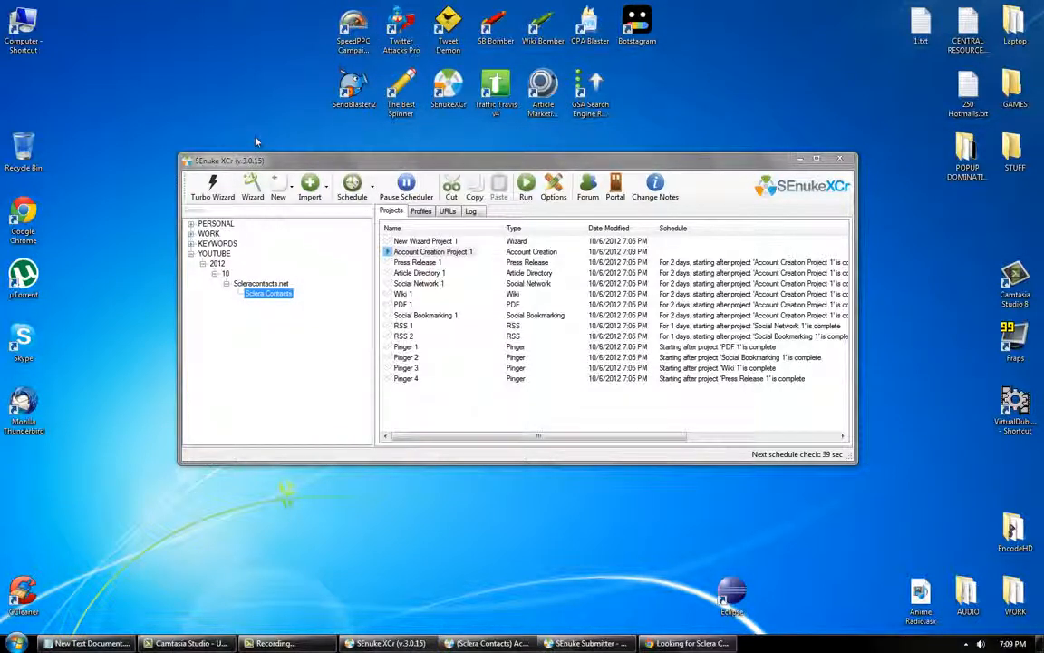
left_click_drag(255, 136, 771, 4)
left_click(771, 3)
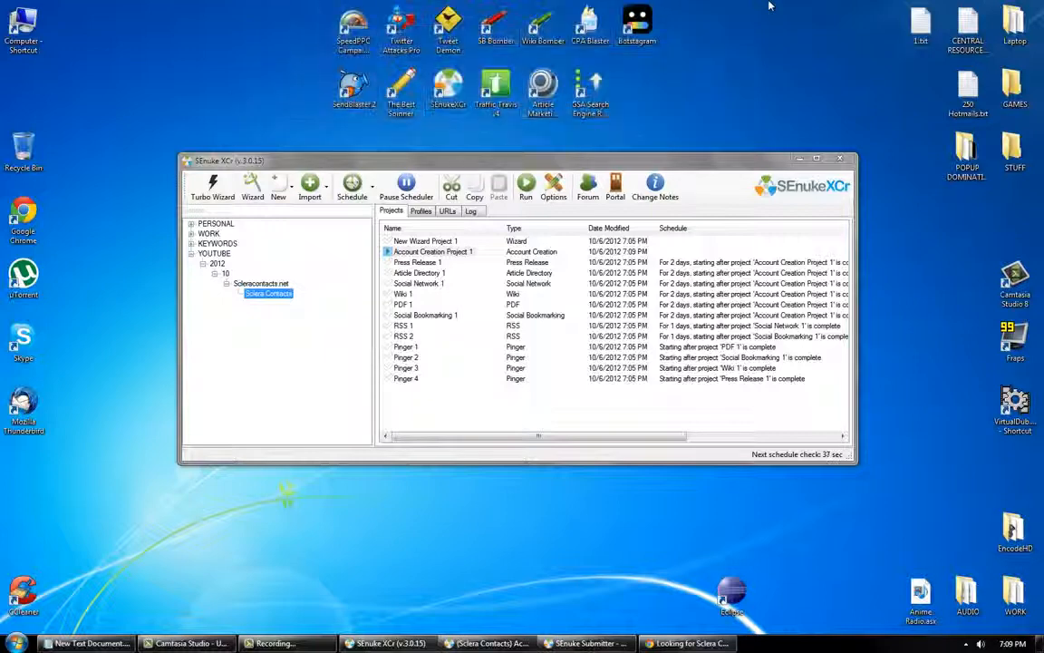
left_click_drag(275, 141, 752, 3)
left_click(752, 2)
left_click(268, 296)
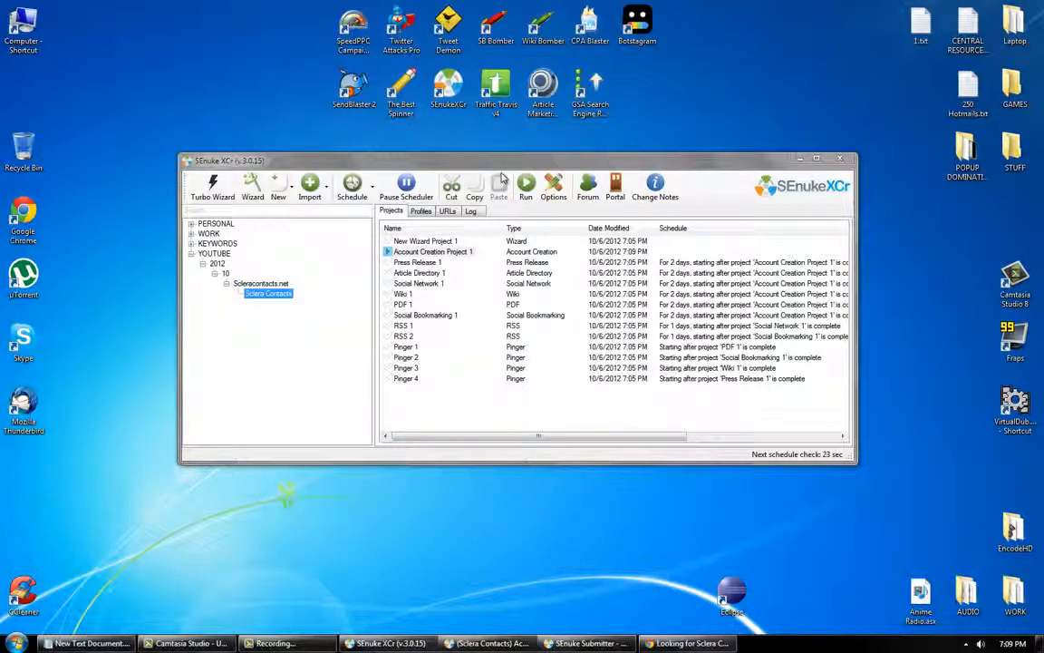
mouse_move(504, 162)
left_mouse_down()
mouse_move(538, 161)
mouse_move(521, 162)
left_mouse_up()
left_click(508, 87)
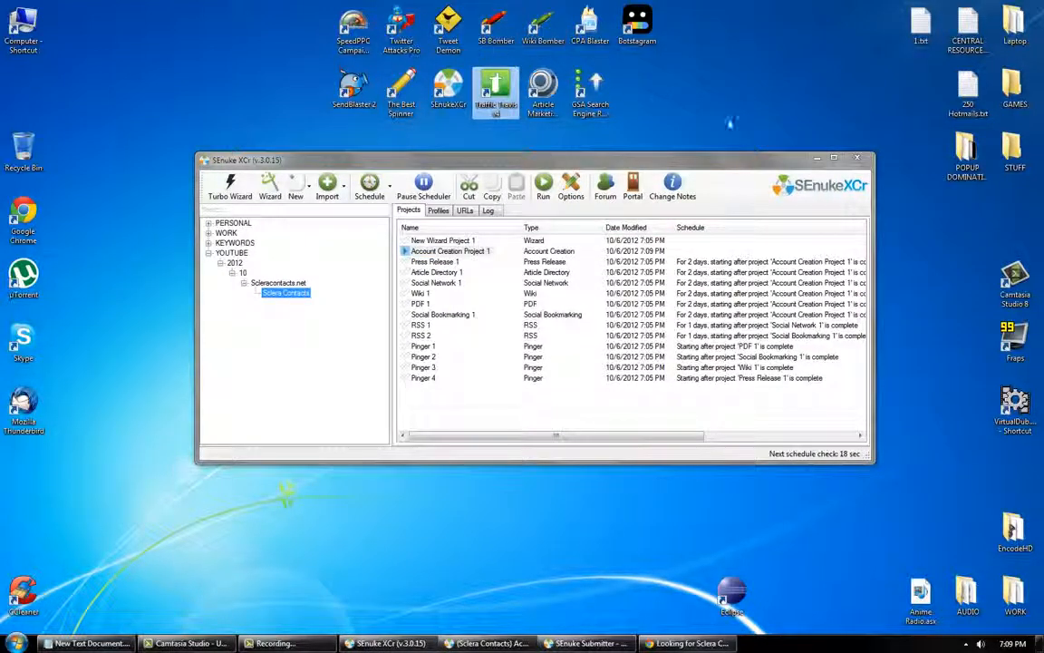
left_click(469, 168)
mouse_move(470, 165)
left_mouse_down()
mouse_move(501, 185)
mouse_move(462, 201)
mouse_move(465, 171)
left_mouse_up()
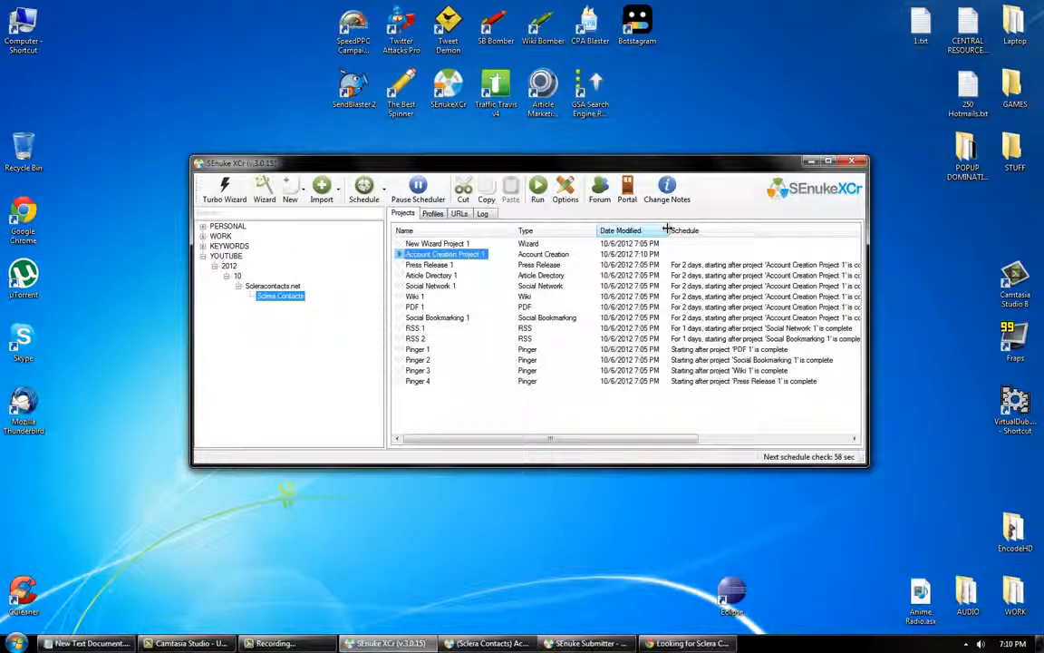
mouse_move(289, 646)
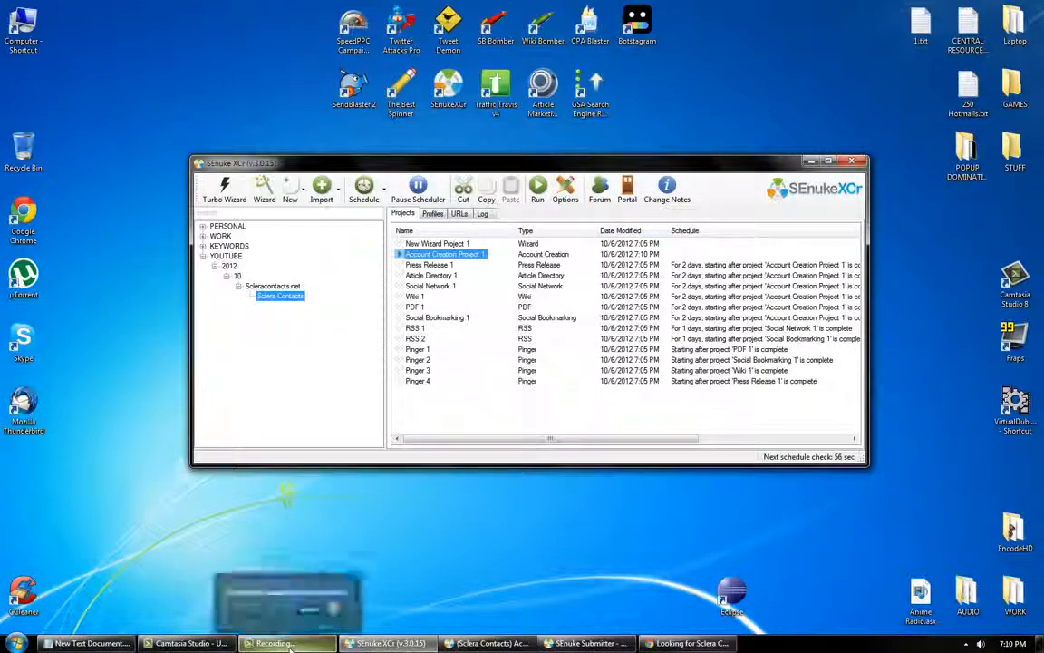